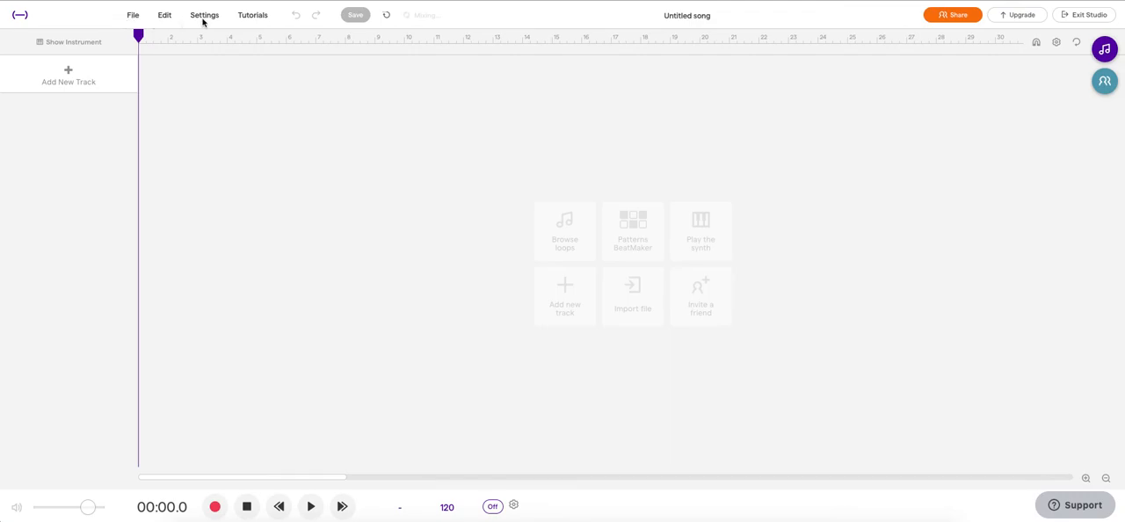
Step: Review the project file commands and export formats, and view the dialog for inviting people to the project
left_click(132, 17)
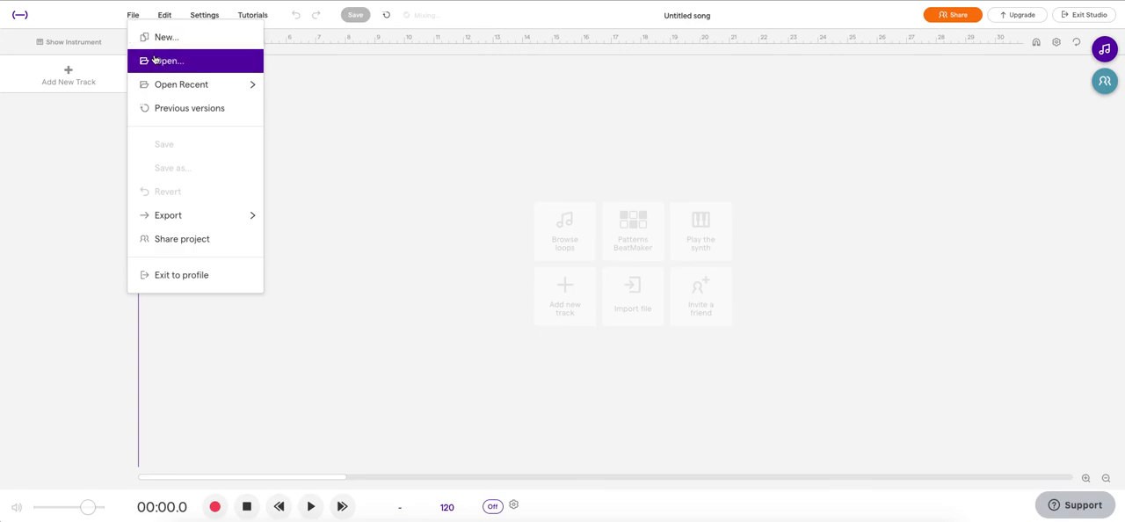
mouse_move(162, 78)
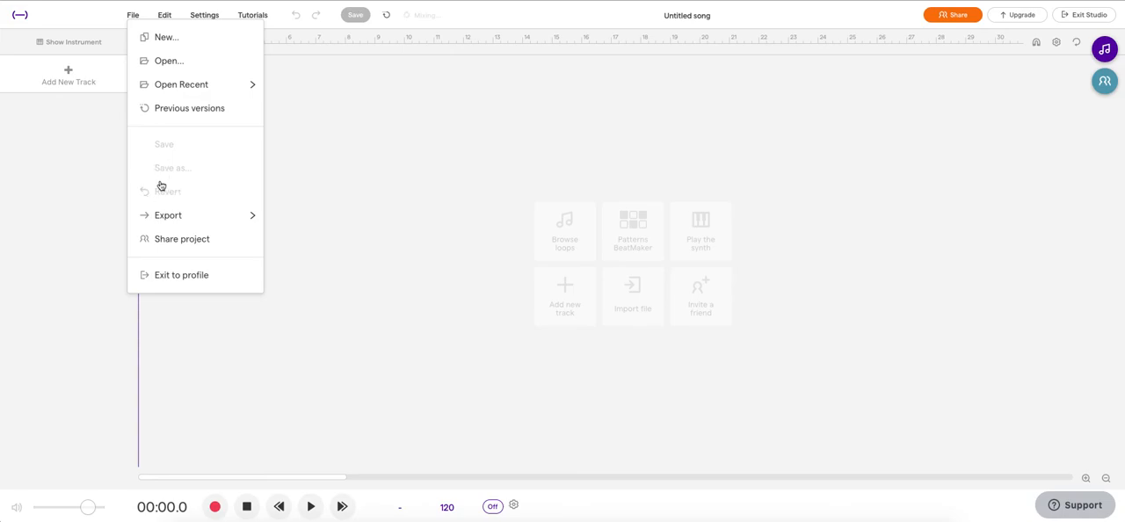
mouse_move(185, 217)
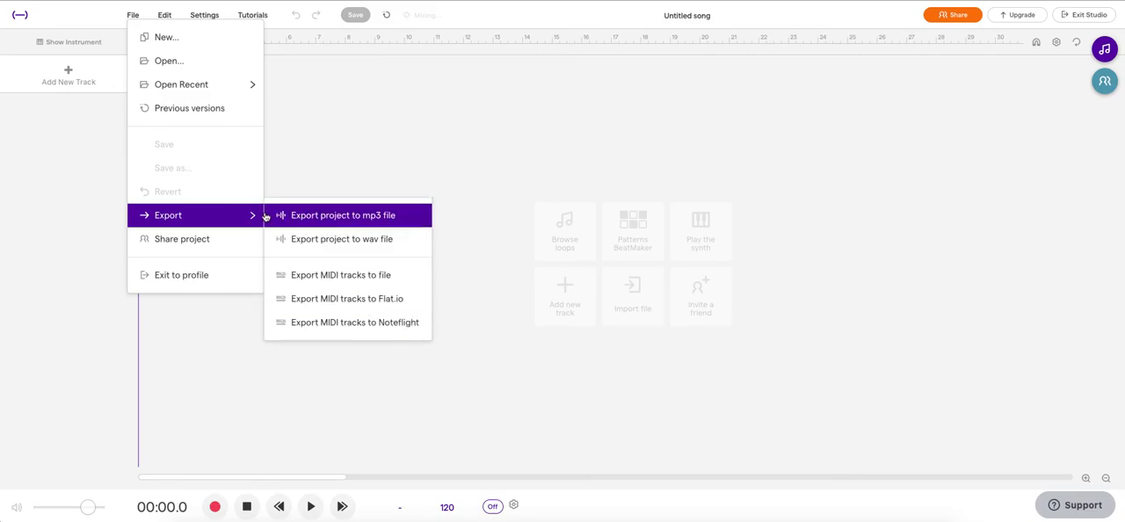
left_click(183, 243)
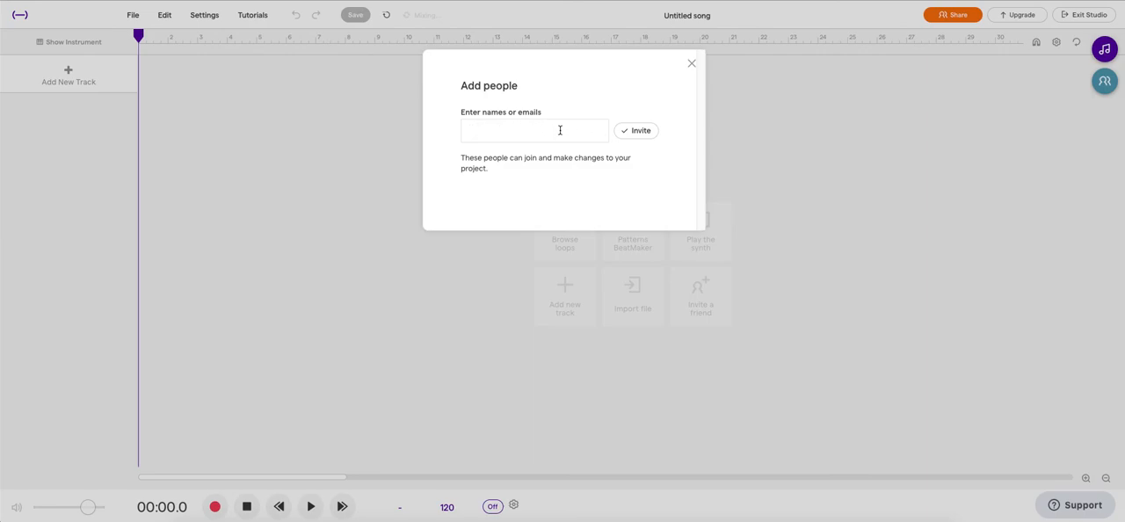
left_click(691, 64)
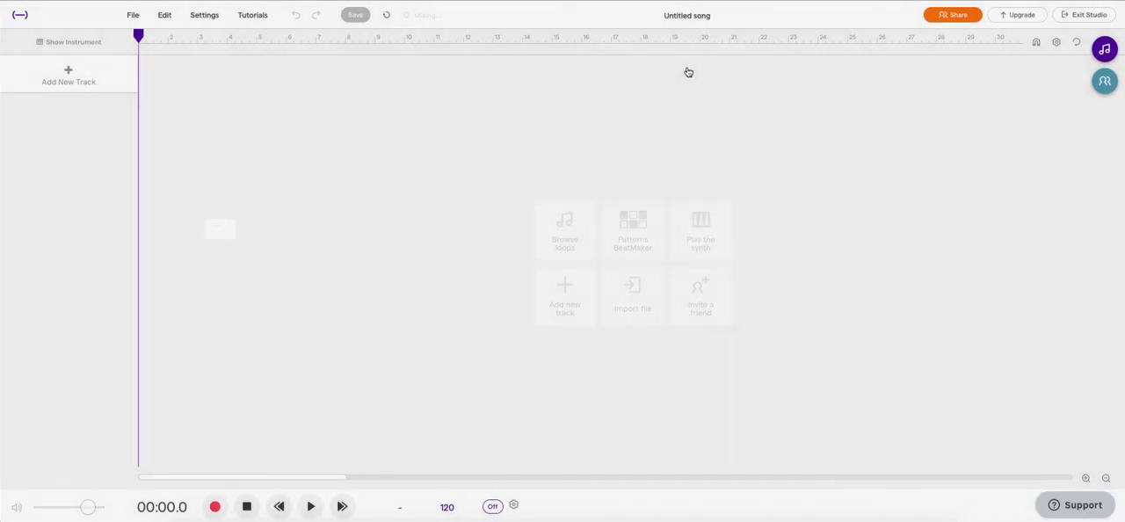
Step: Compare the available file commands with the region editing commands, including Auto-Tune and Create region
left_click(126, 19)
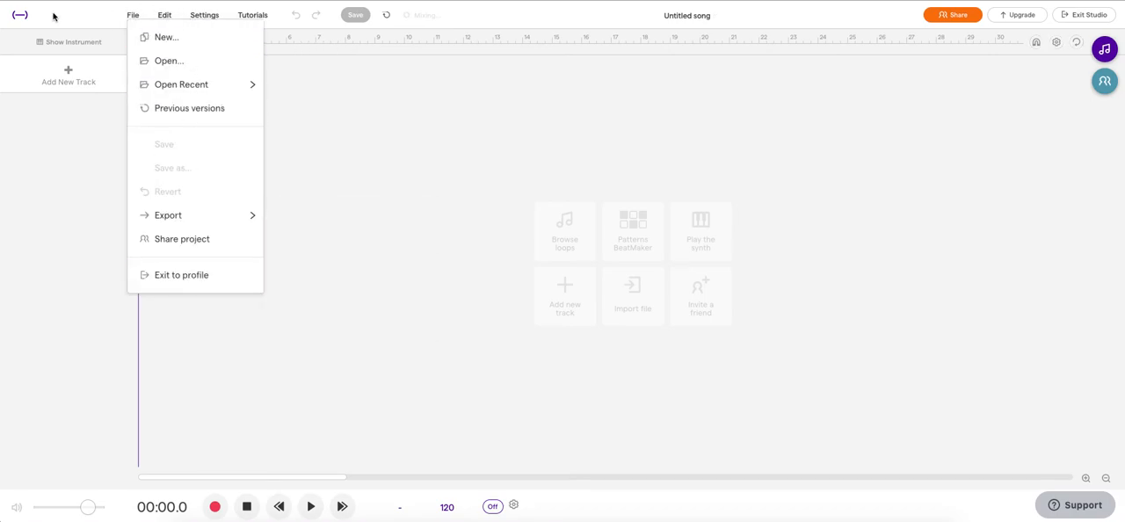
left_click(156, 15)
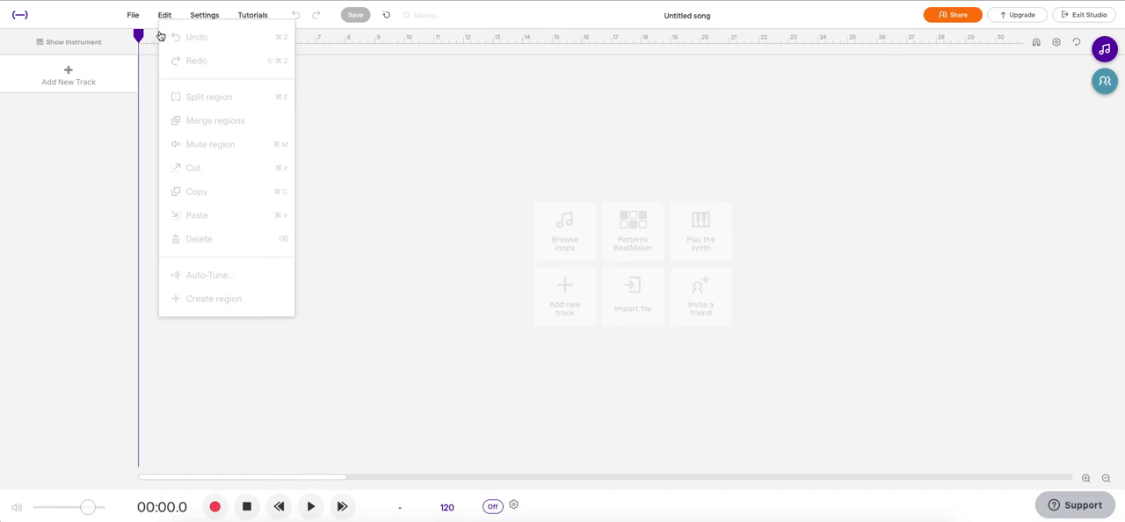
left_click(133, 15)
left_click(133, 15)
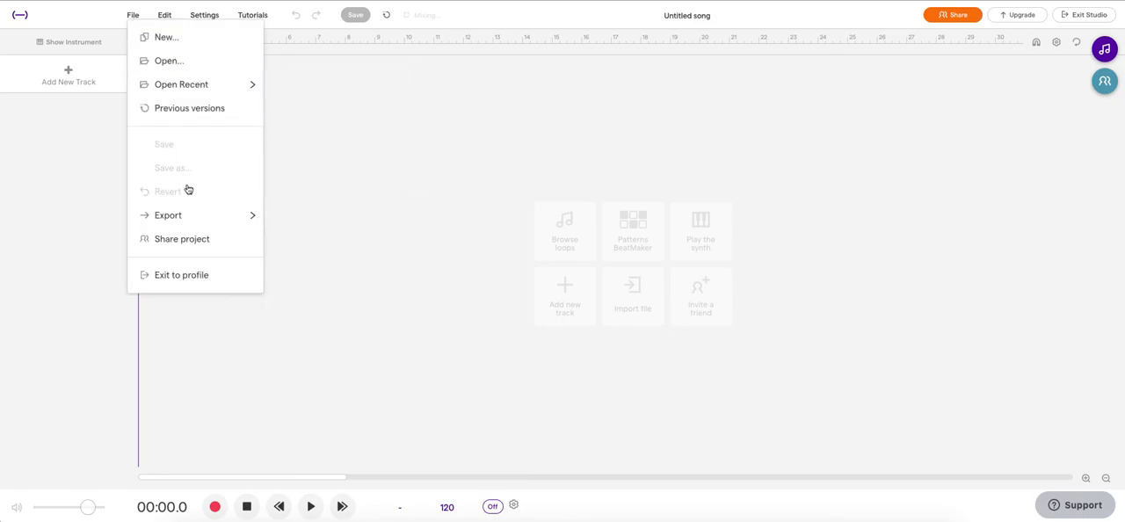
left_click(165, 16)
left_click(165, 16)
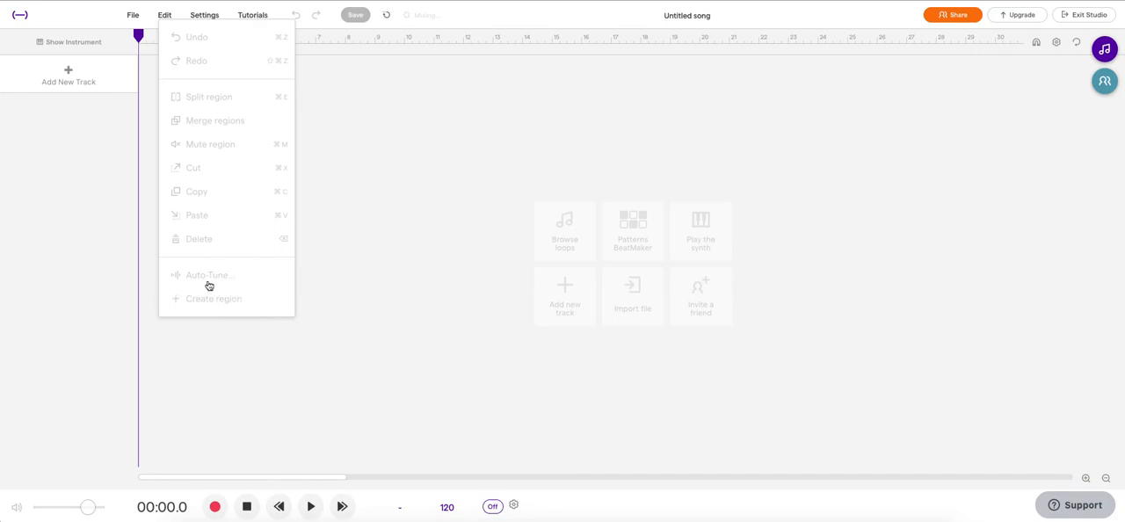
left_click(79, 151)
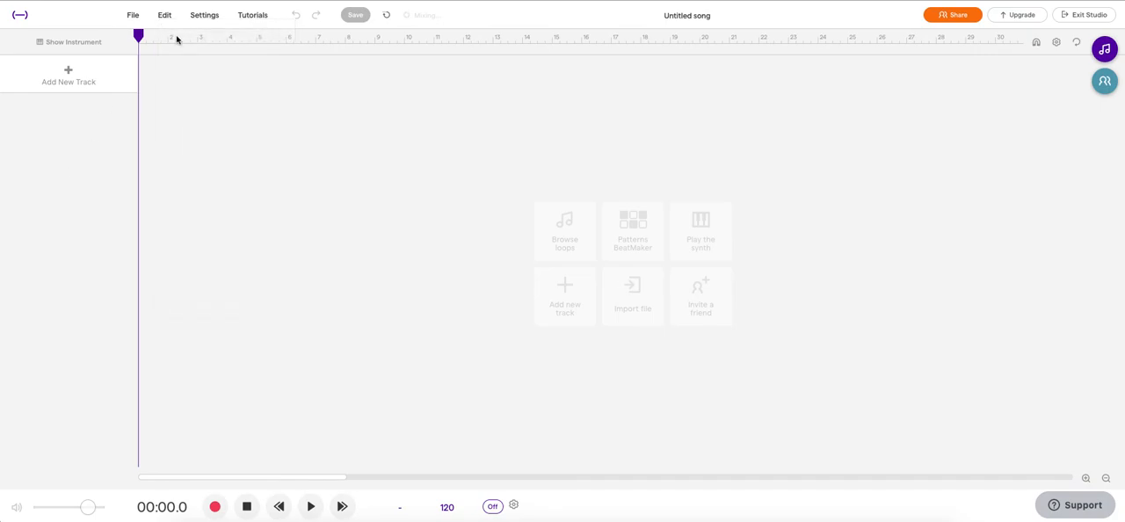
Step: Review the studio settings, including monitoring, sound quality levels, podcast tools and languages
left_click(201, 16)
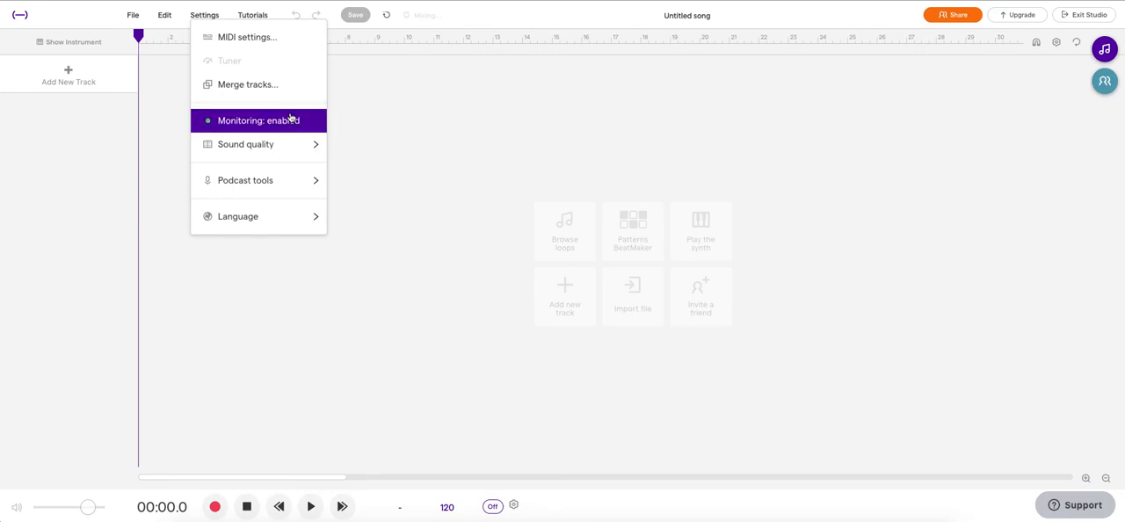
mouse_move(296, 145)
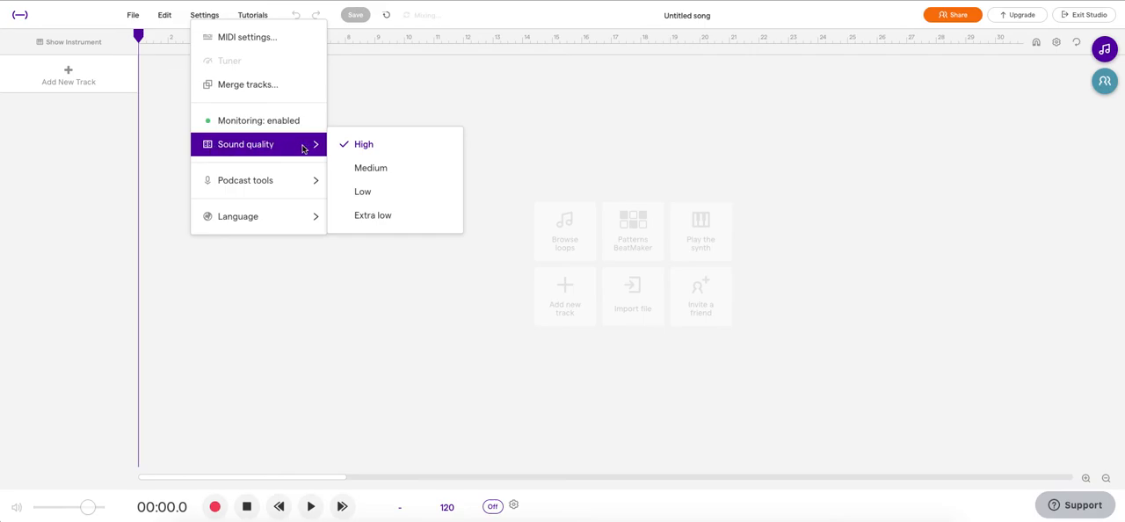
mouse_move(282, 179)
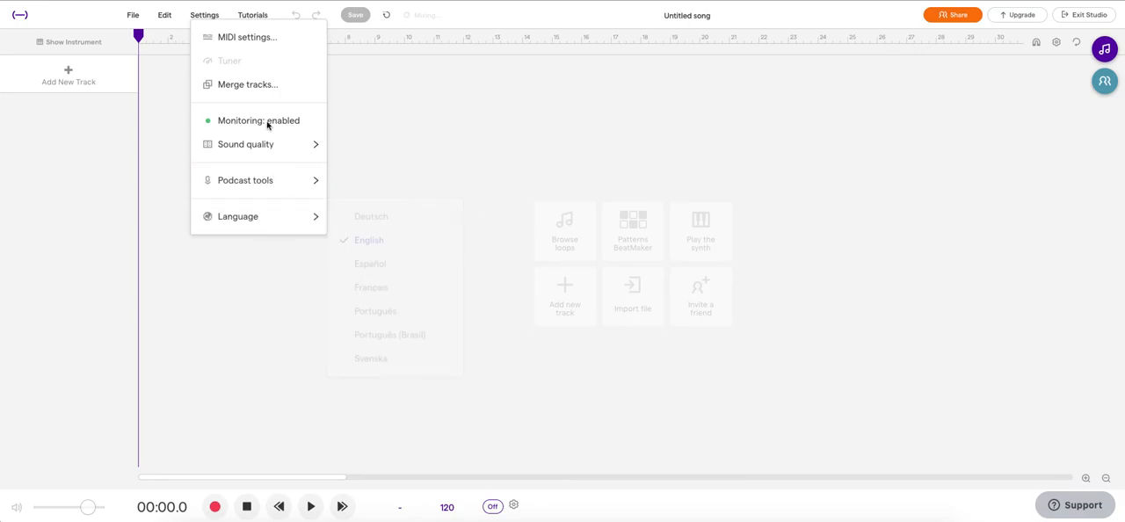
left_click(162, 103)
Step: Look over the tutorial and help resources, and view the song's saved versions in Time Restore
left_click(258, 15)
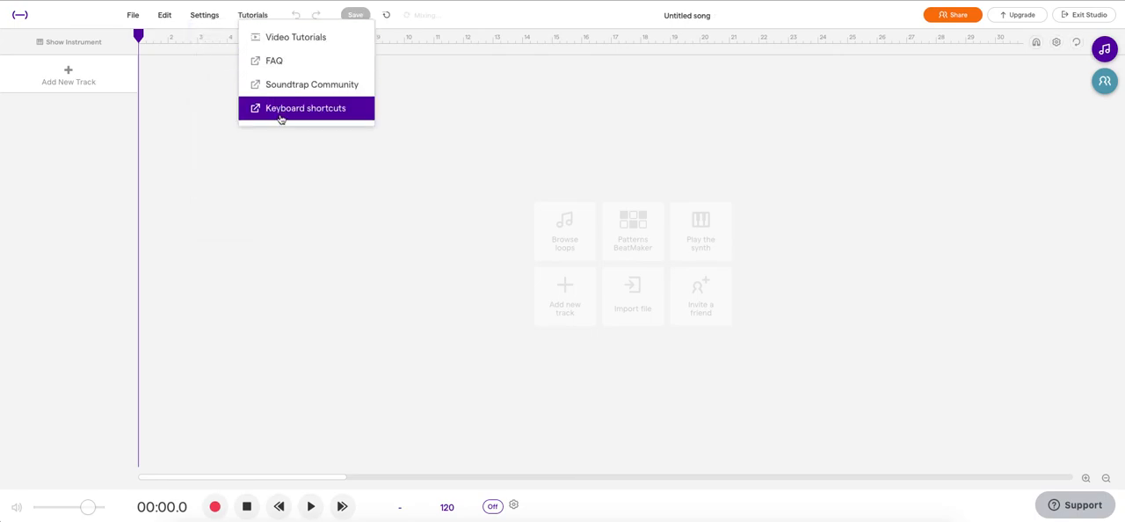
left_click(291, 198)
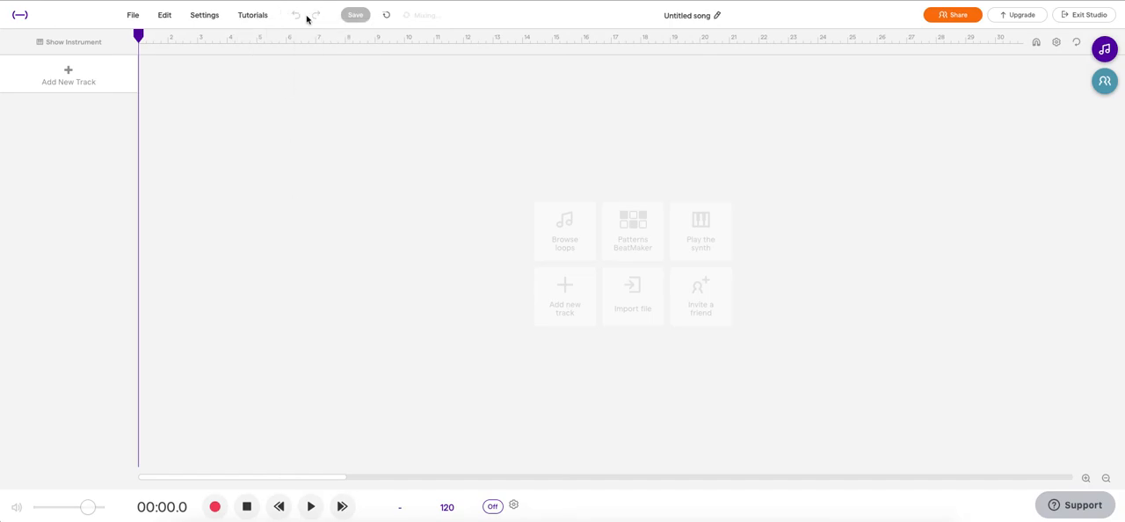
left_click(387, 16)
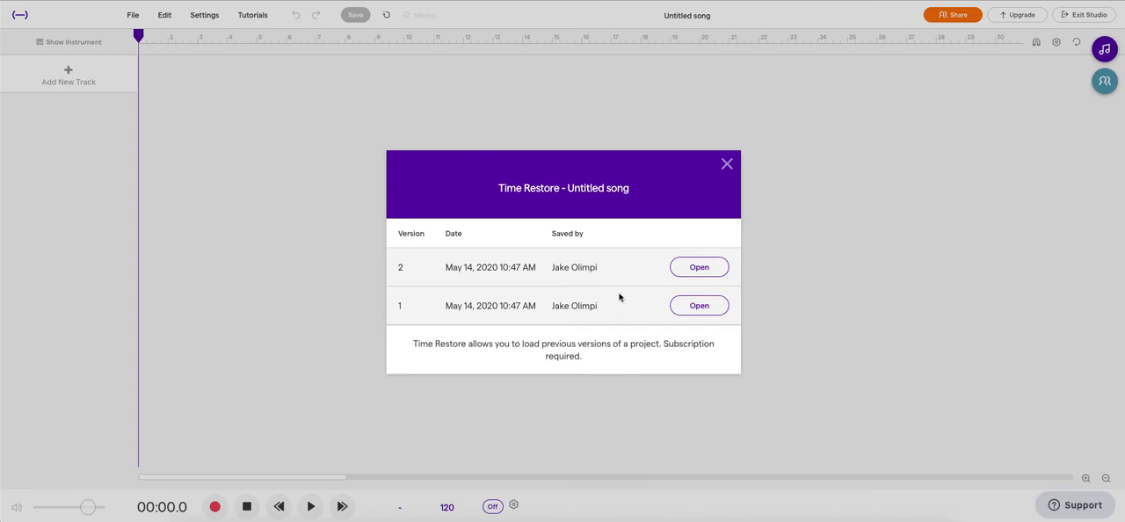
left_click(727, 165)
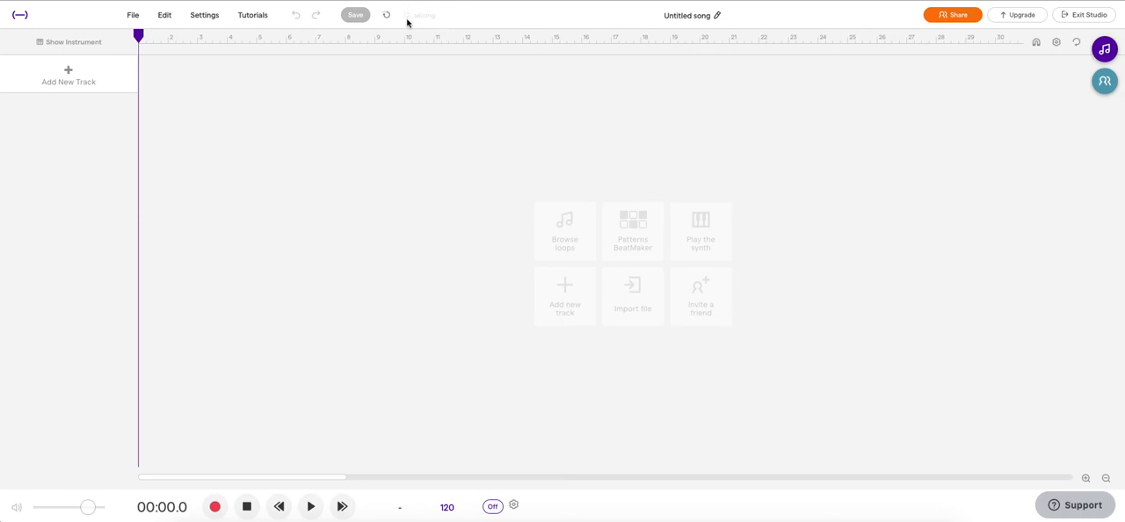
Step: Rename the song to "Test Song 1"
left_click(684, 15)
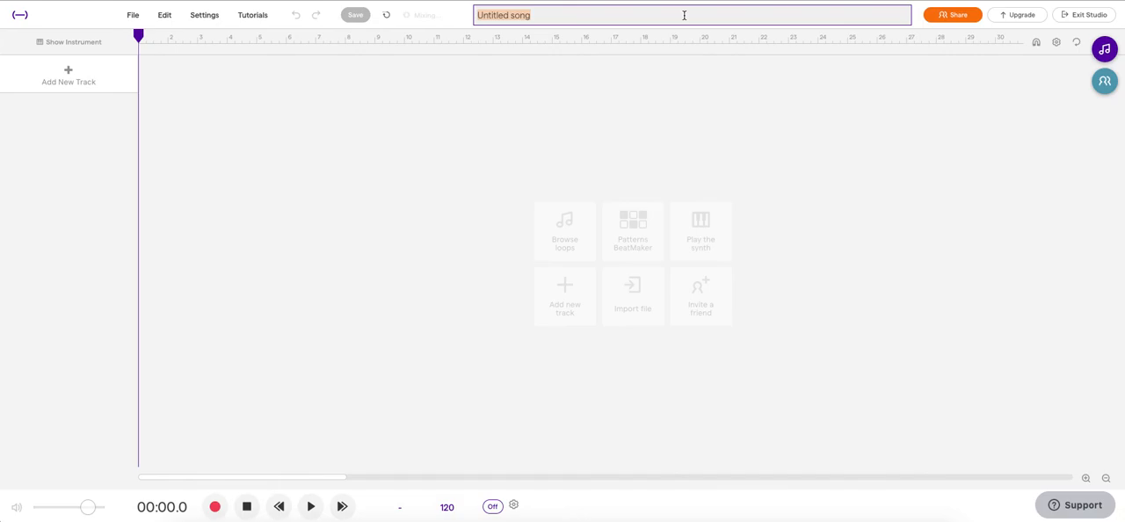
type("T")
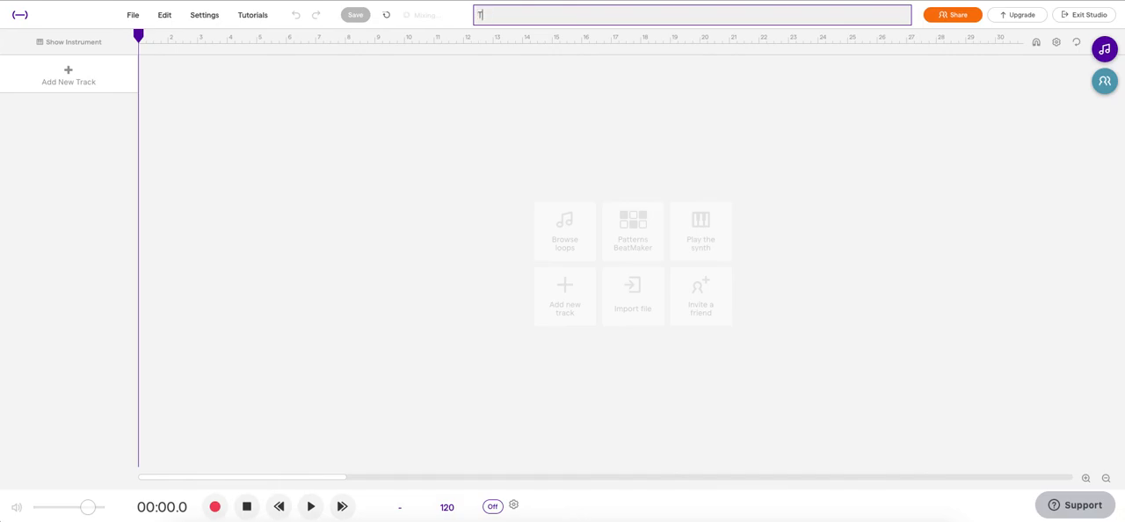
type("est Song 1")
left_click(422, 156)
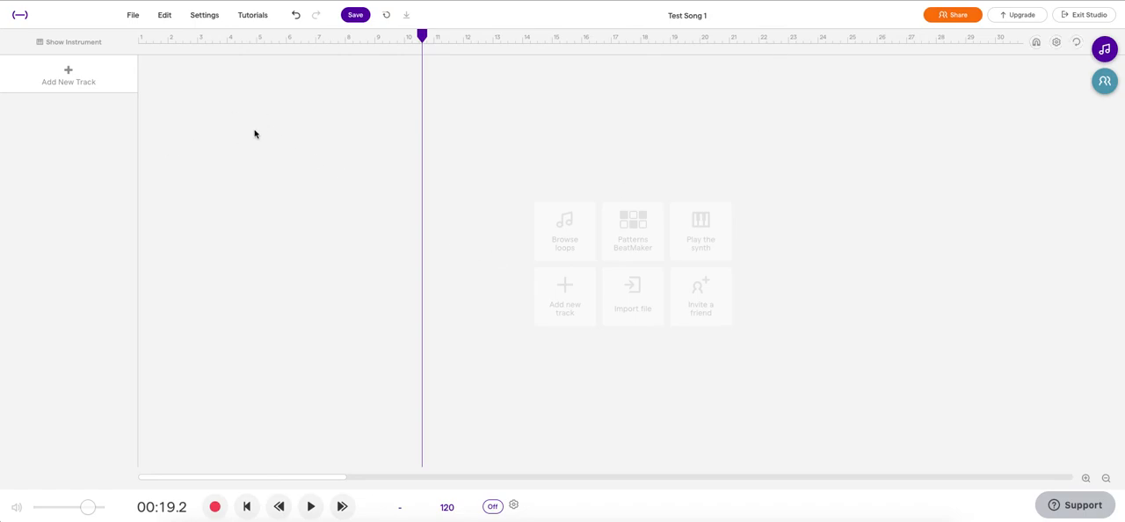
Step: Preview the Anthem - Beat 1 (Fill) loop from the Beats category, and toggle its favourite mark on and off
left_click(1106, 51)
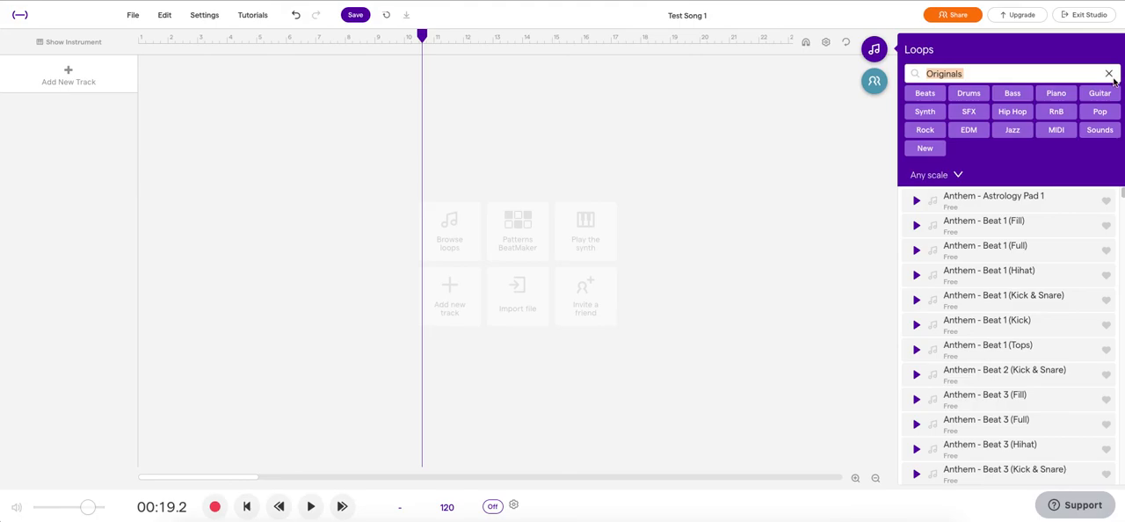
left_click(1109, 74)
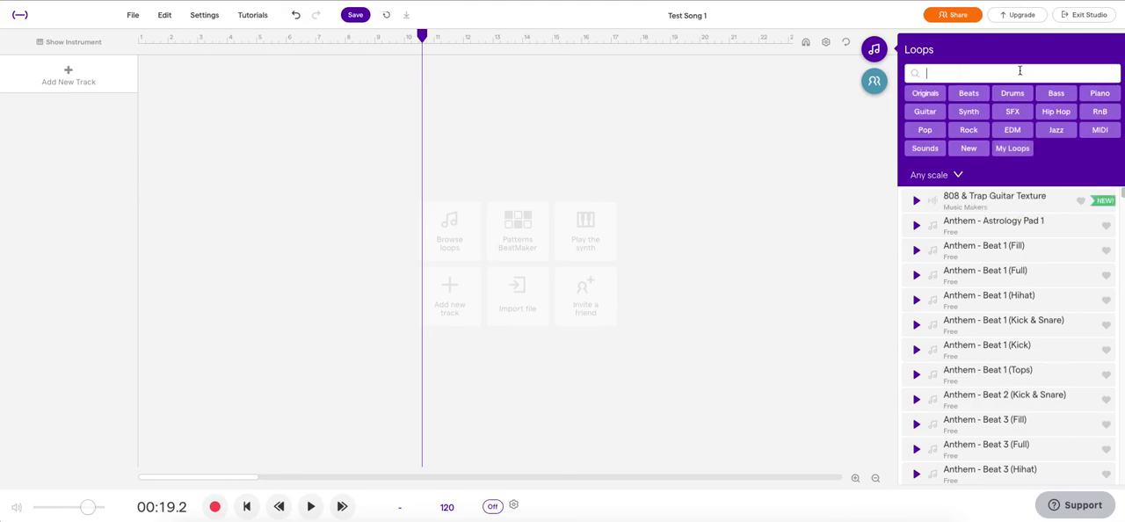
left_click(969, 94)
left_click(917, 183)
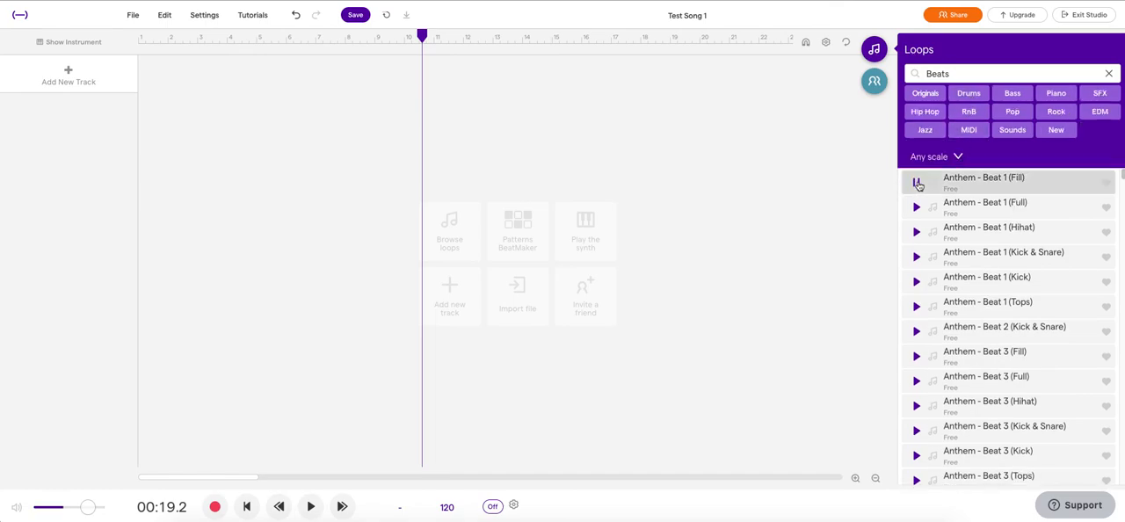
left_click(1106, 183)
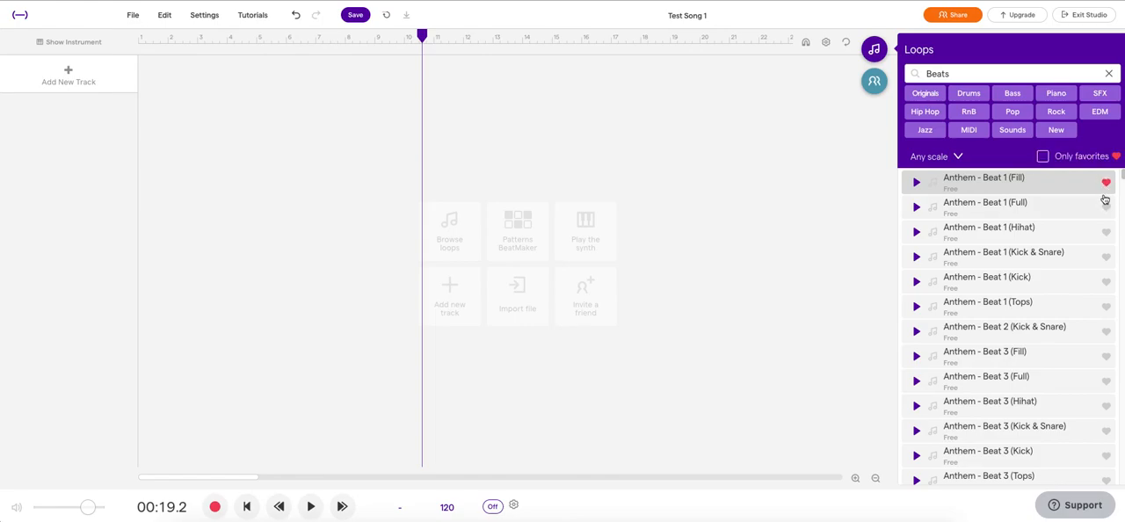
left_click(1106, 184)
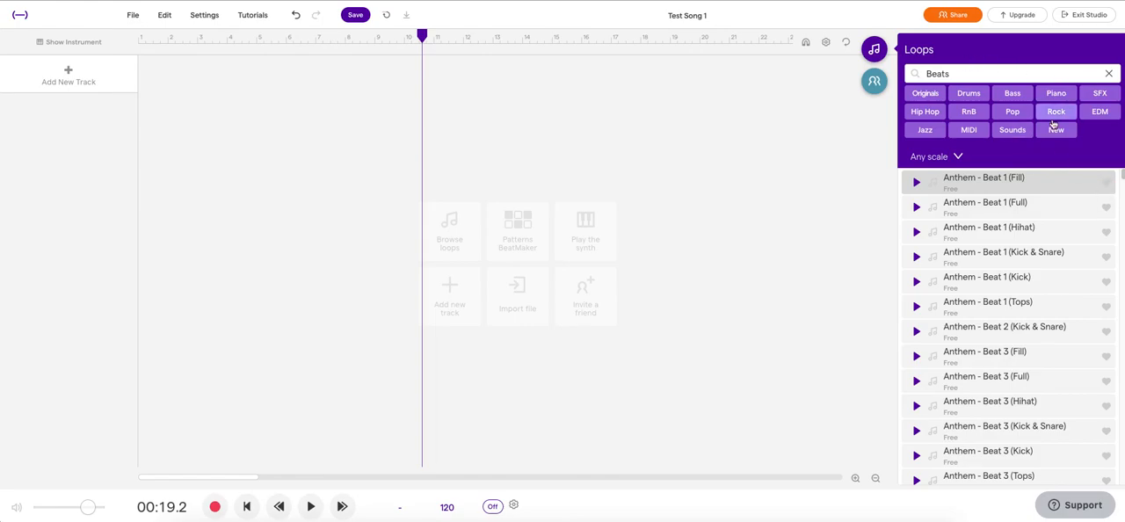
Step: Narrow the Beats loops to SFX, and run a fresh loop search for "flute" to preview Flute - Beat Howl
left_click(1100, 94)
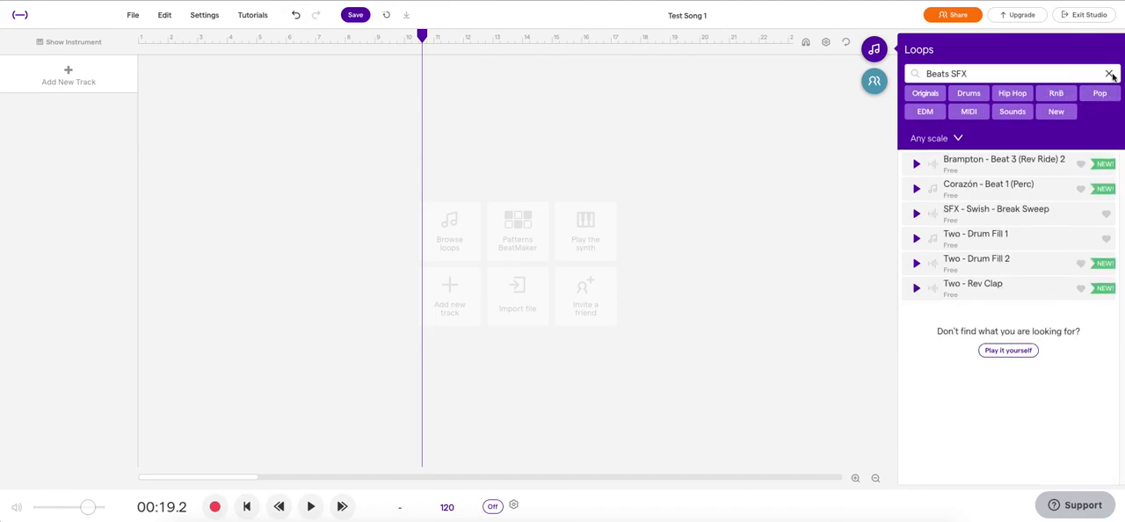
left_click(1110, 74)
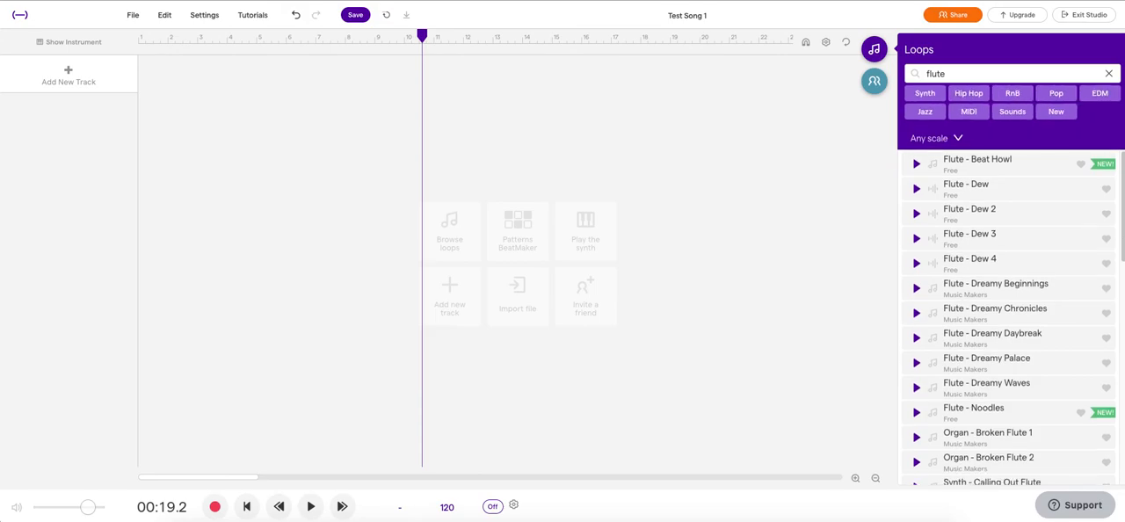
left_click(917, 165)
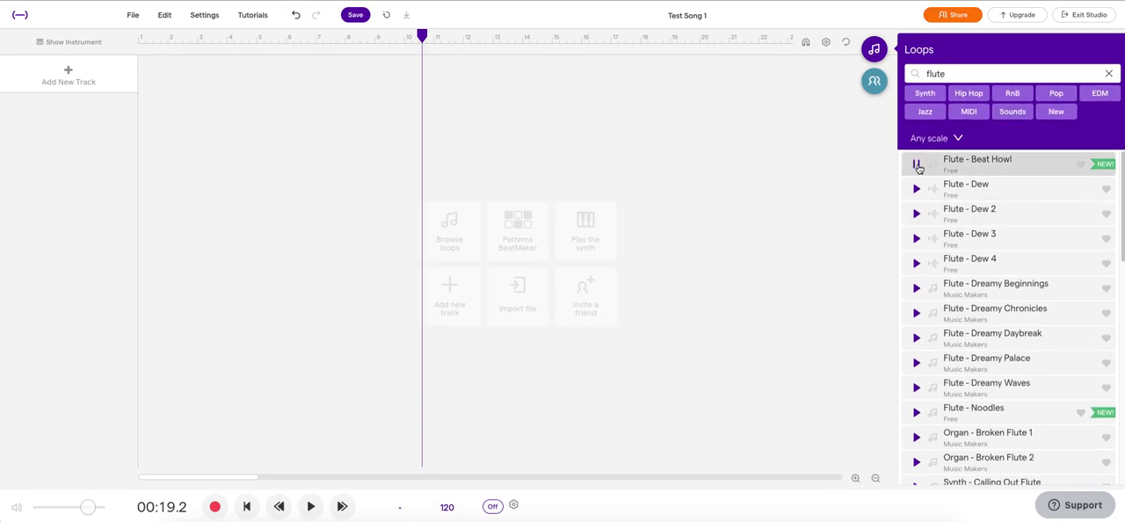
left_click(918, 166)
Step: Clear the loop search, add the Anthem - Astrology Pad 1 loop as a new track starting at bar 1, and stop playback
left_click(1109, 74)
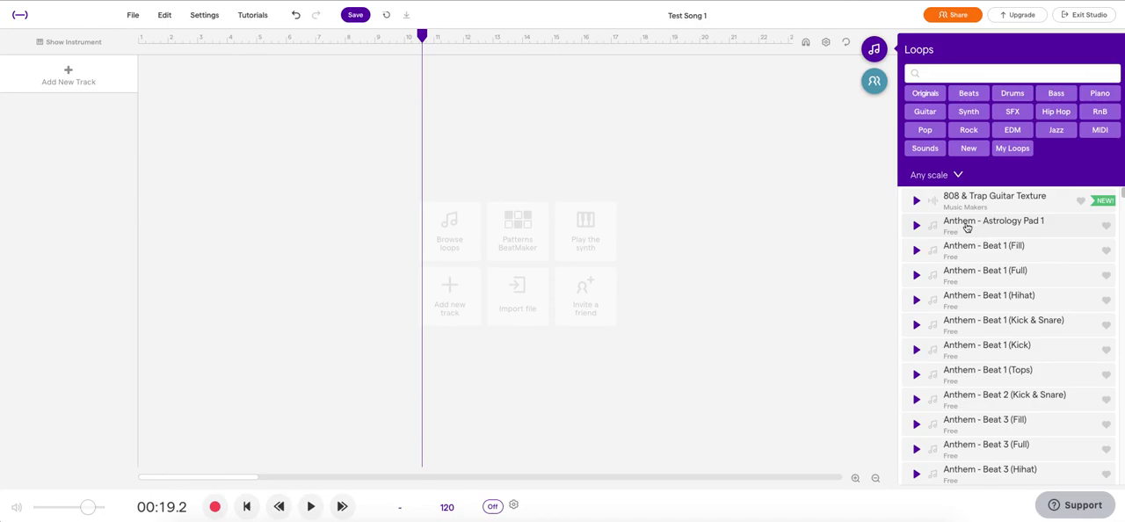
left_click(916, 226)
left_click_drag(931, 223, 141, 143)
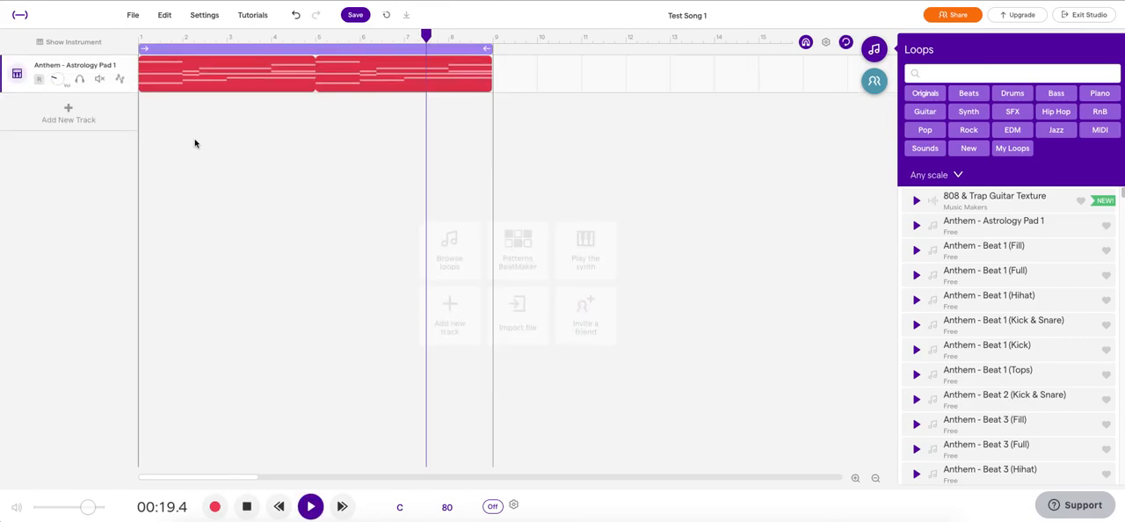
left_click(249, 508)
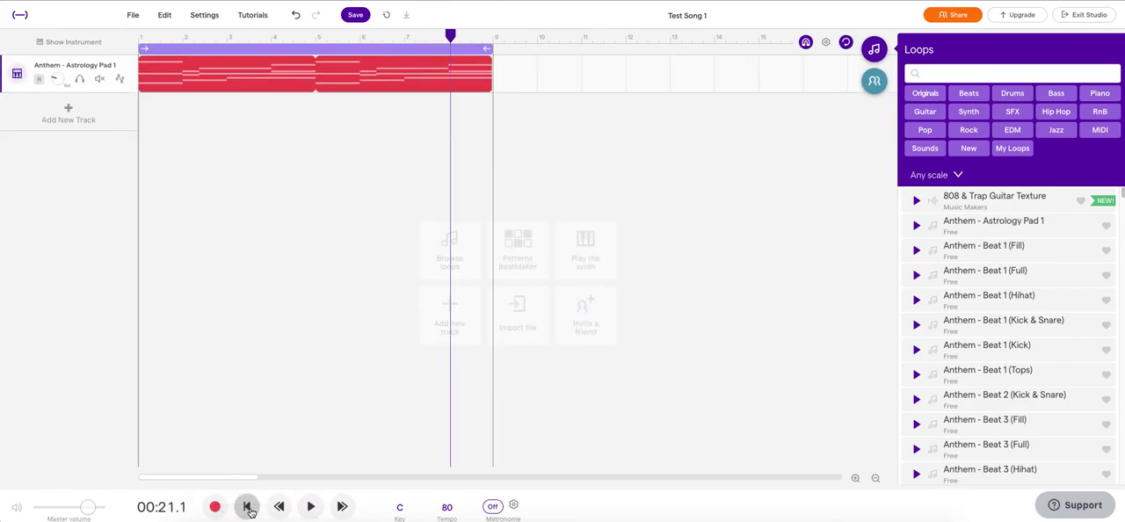
Step: Close the loop library and view the project's collaborators and activity
left_click(875, 51)
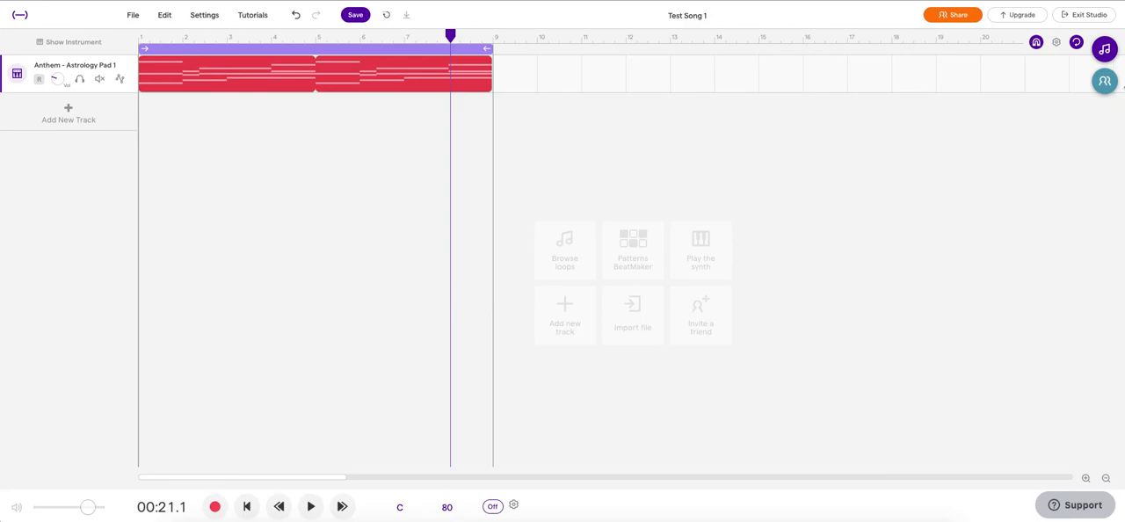
left_click(1105, 81)
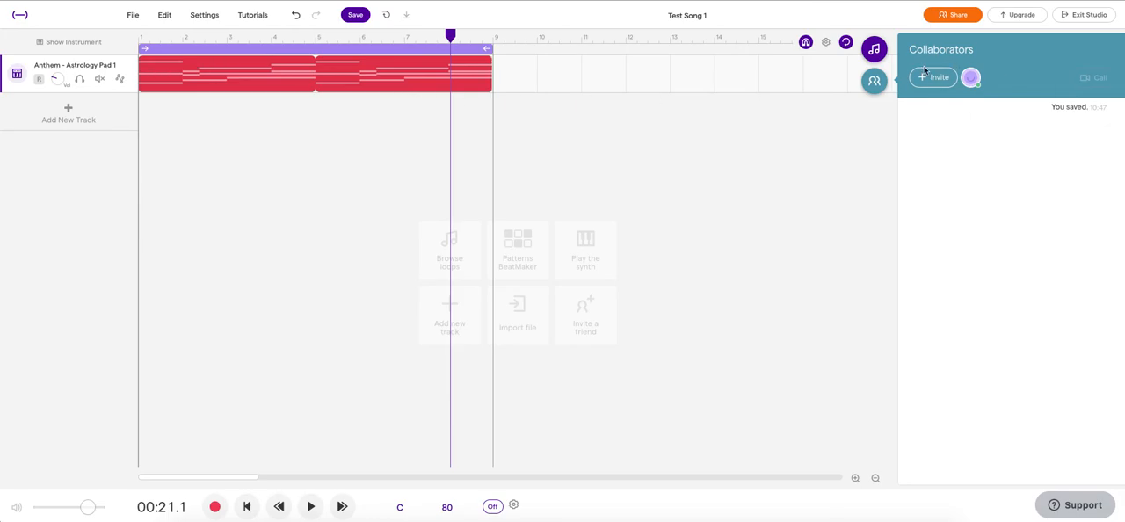
left_click(875, 81)
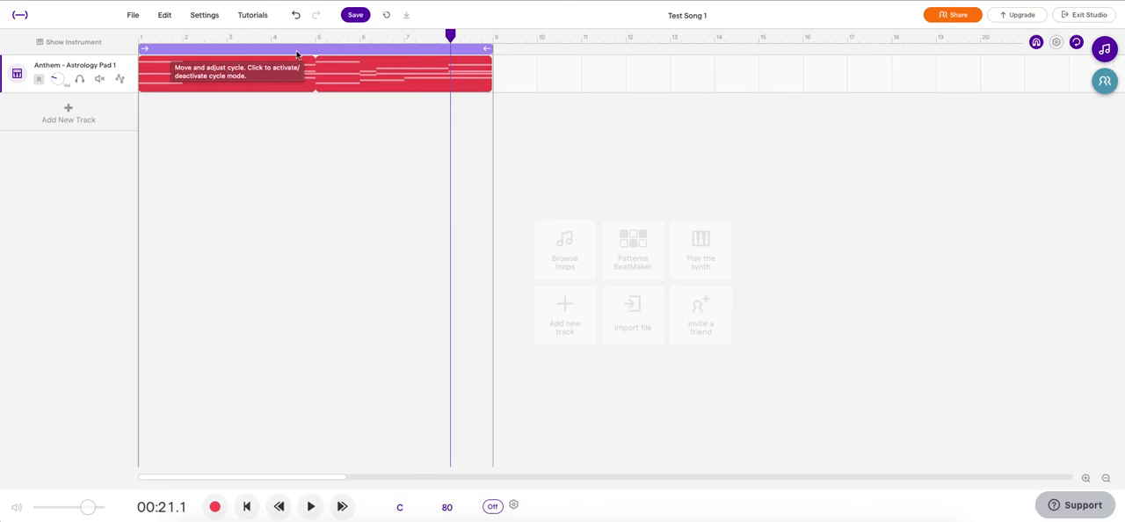
Step: Toggle cycle mode for the pad loop's range off and back on
left_click(297, 53)
left_click(297, 53)
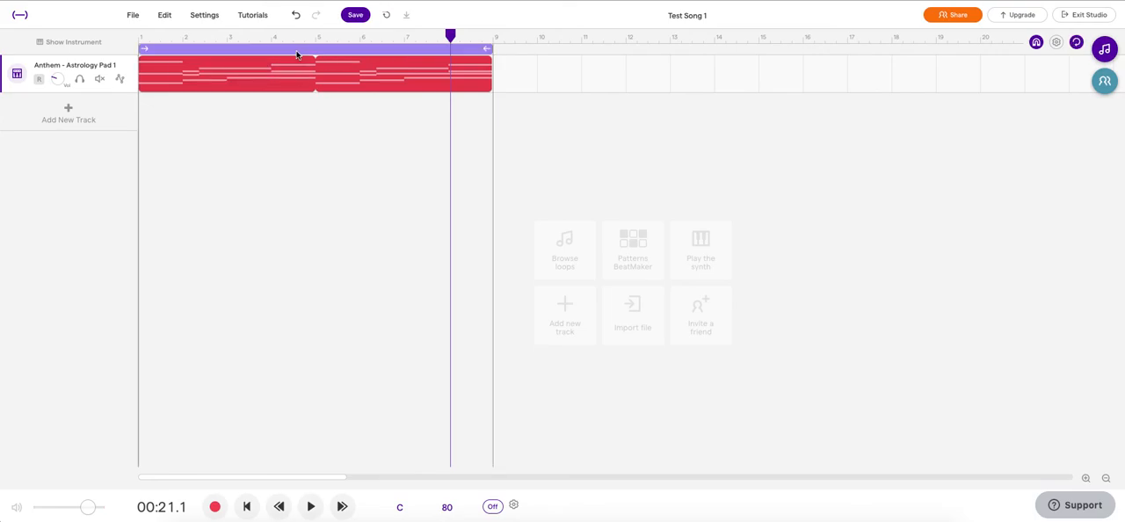
Step: Shorten the cycle range to end at bar 4 and play it from the start of the song
left_click(247, 506)
left_click(310, 507)
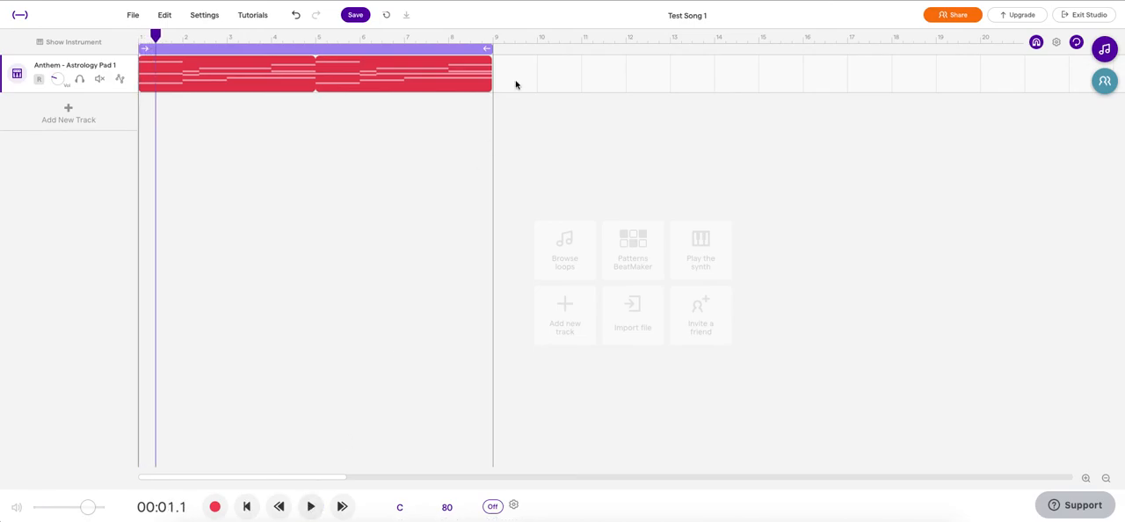
left_click_drag(490, 49, 269, 48)
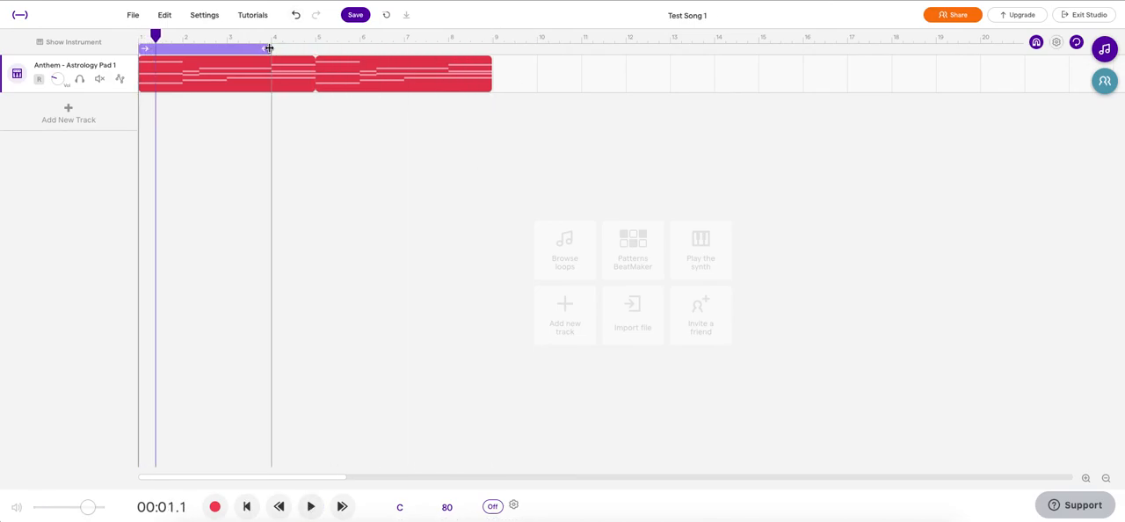
left_click(246, 506)
left_click(310, 507)
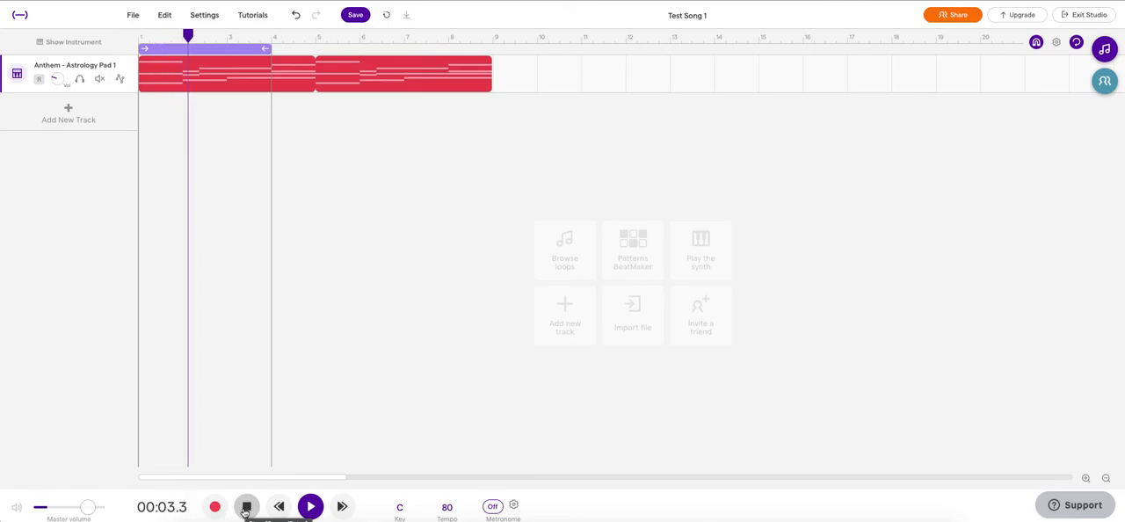
left_click(246, 509)
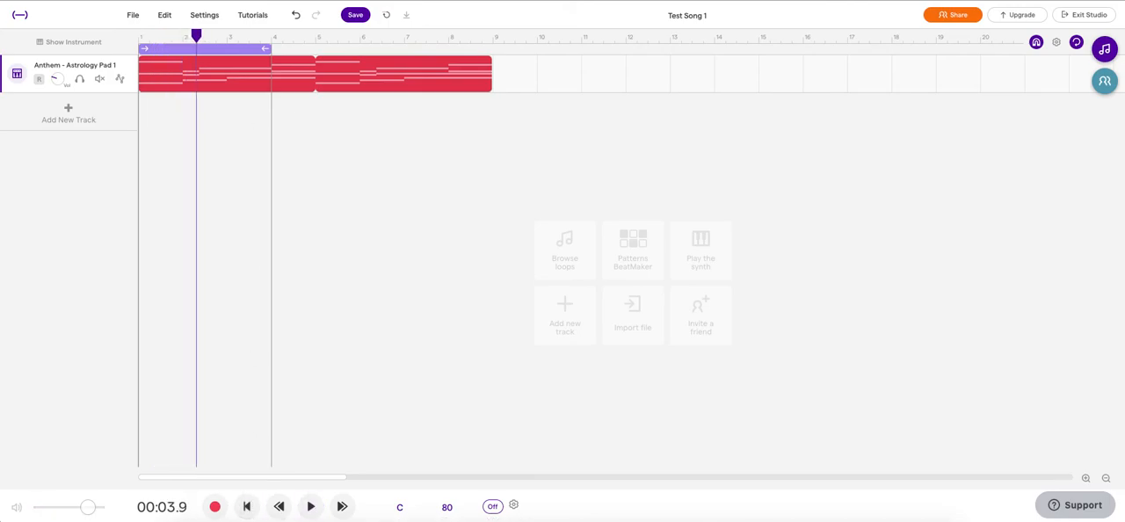
Step: Toggle cycle mode for the shortened range, leaving it switched off
left_click(236, 53)
left_click(1076, 42)
left_click(1075, 42)
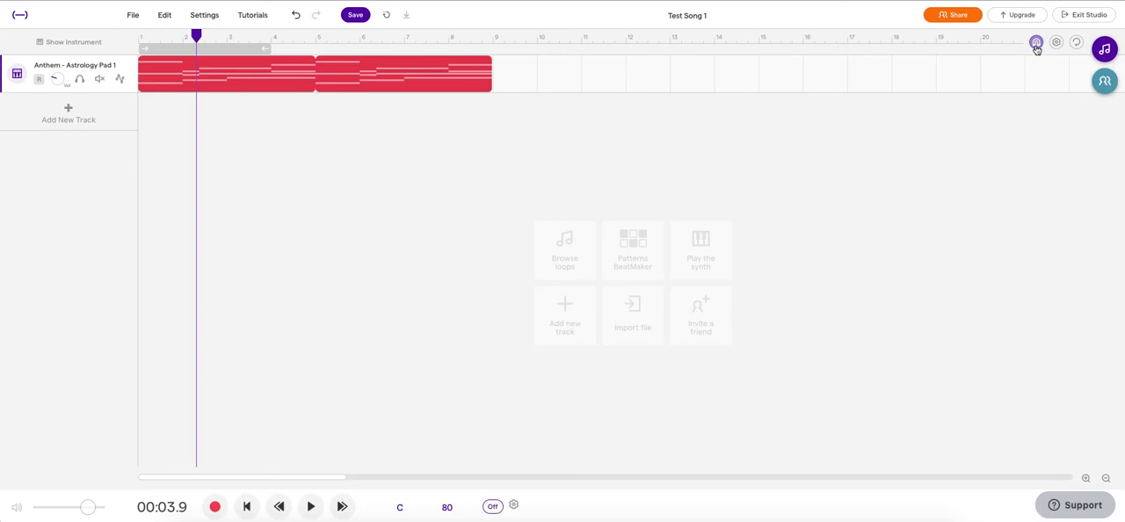
Step: Move the pad region along its track to start at bar 5
left_click_drag(261, 86, 462, 79)
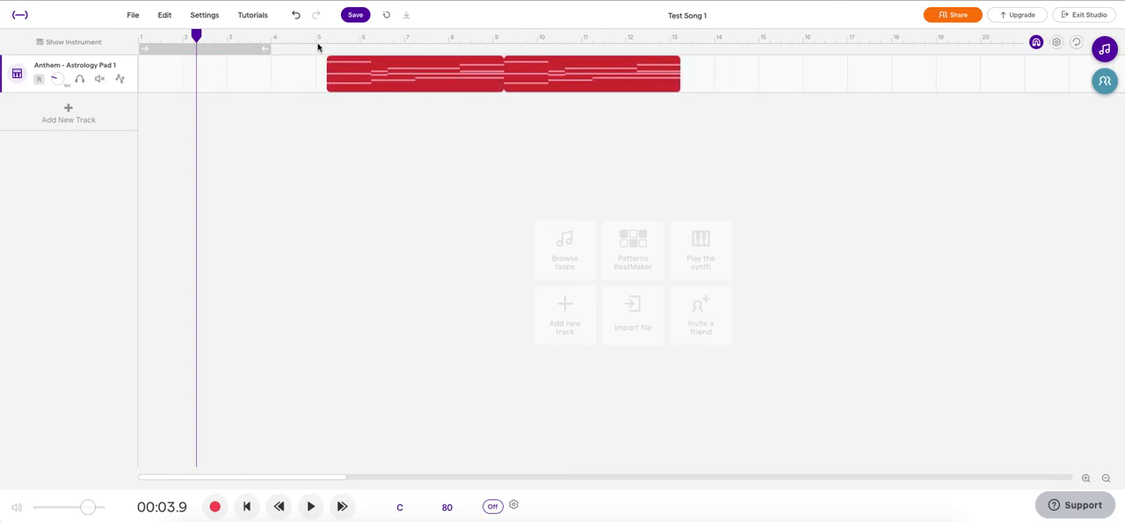
mouse_move(358, 66)
left_click_drag(357, 66, 352, 68)
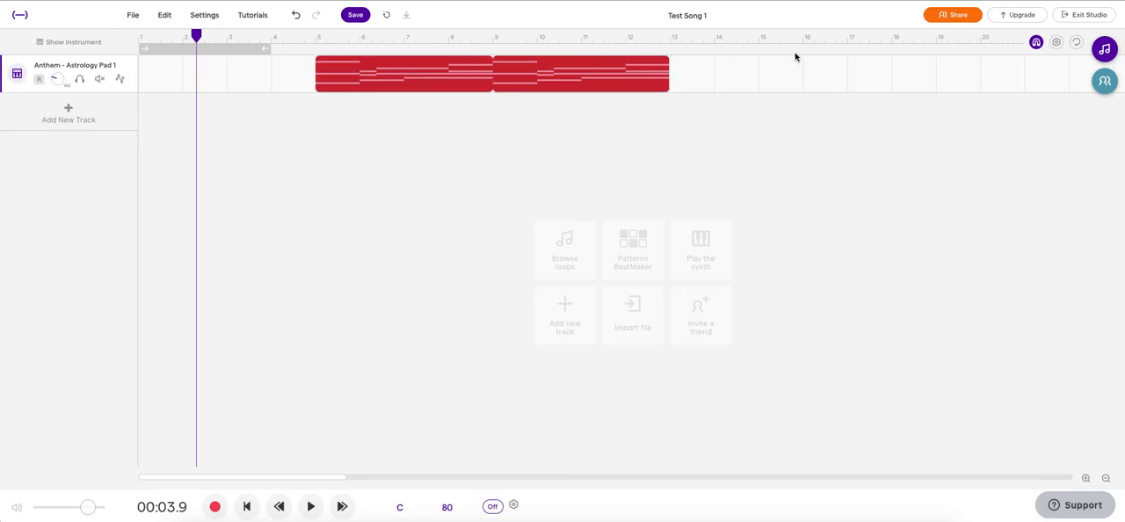
Step: Toggle snap to grid and move the pad region to start about midway through bar 7
mouse_move(472, 75)
mouse_move(351, 75)
left_mouse_down()
mouse_move(384, 73)
mouse_move(371, 73)
left_mouse_up()
left_click(1036, 42)
left_click_drag(434, 78, 533, 85)
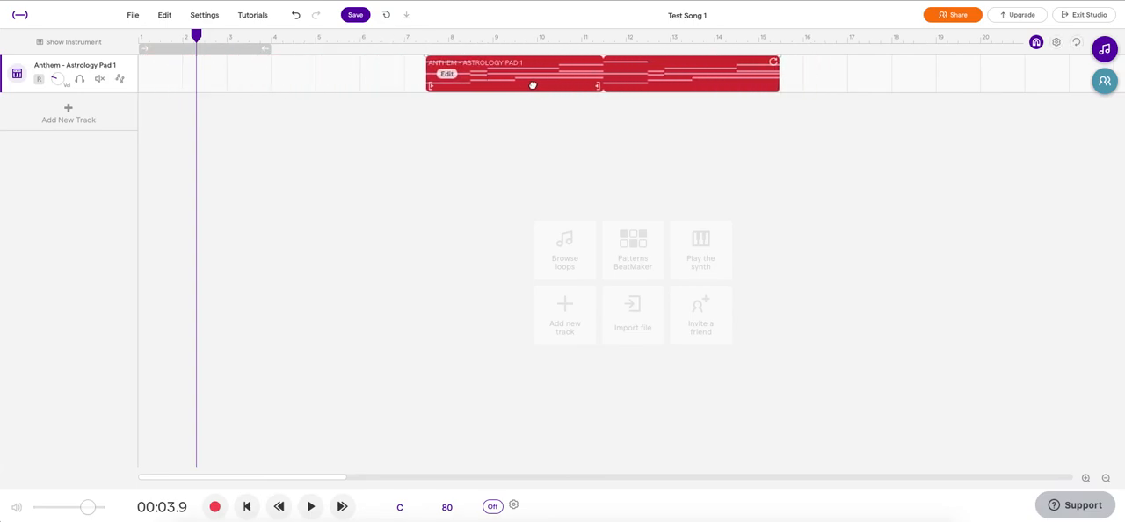
mouse_move(529, 75)
left_mouse_down()
mouse_move(502, 76)
mouse_move(534, 75)
left_mouse_up()
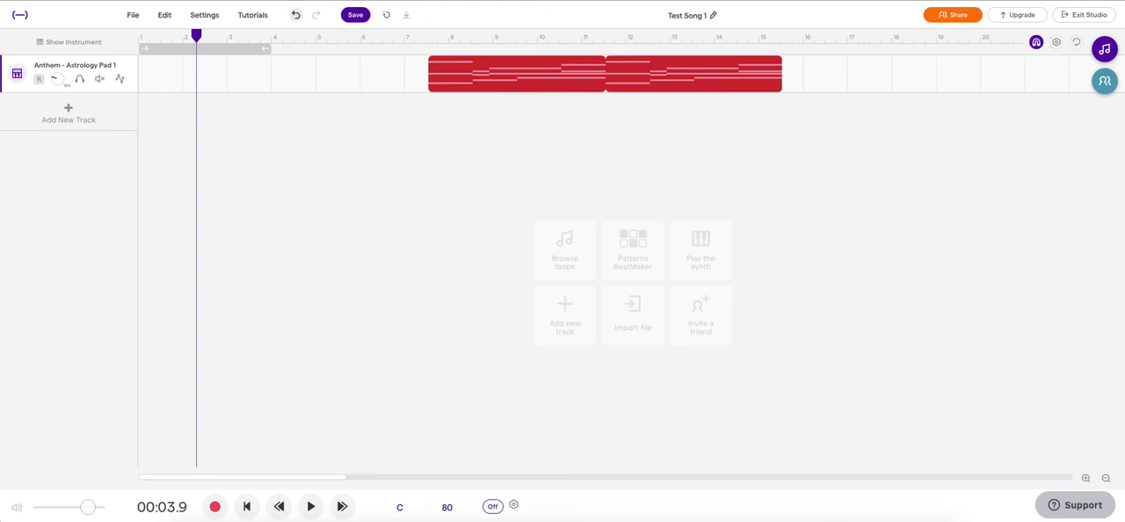
Step: Rename the pad track as Loop1
double_click(93, 67)
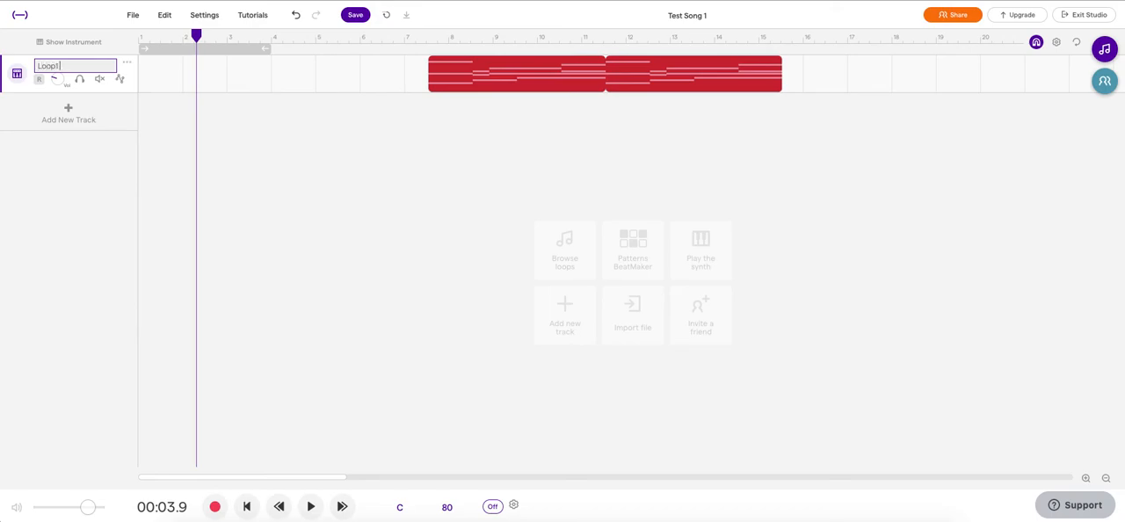
left_click(122, 192)
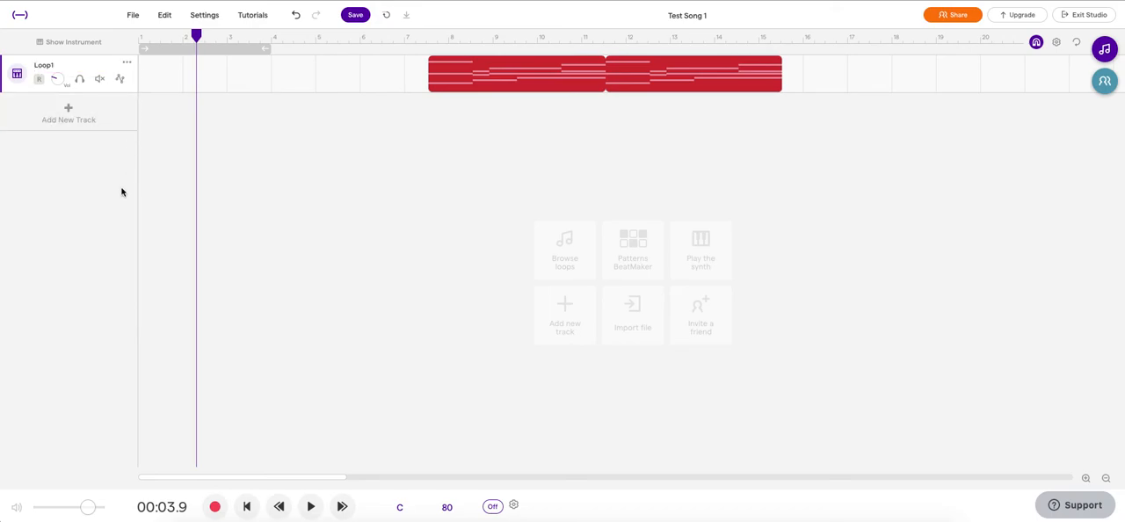
Step: Toggle solo on and off, followed by mute on and off, for the Loop1 track
left_click(79, 81)
left_click(80, 81)
left_click(100, 80)
left_click(100, 81)
Step: Show automation for the Loop1 track and add a Volume automation lane
left_click(122, 79)
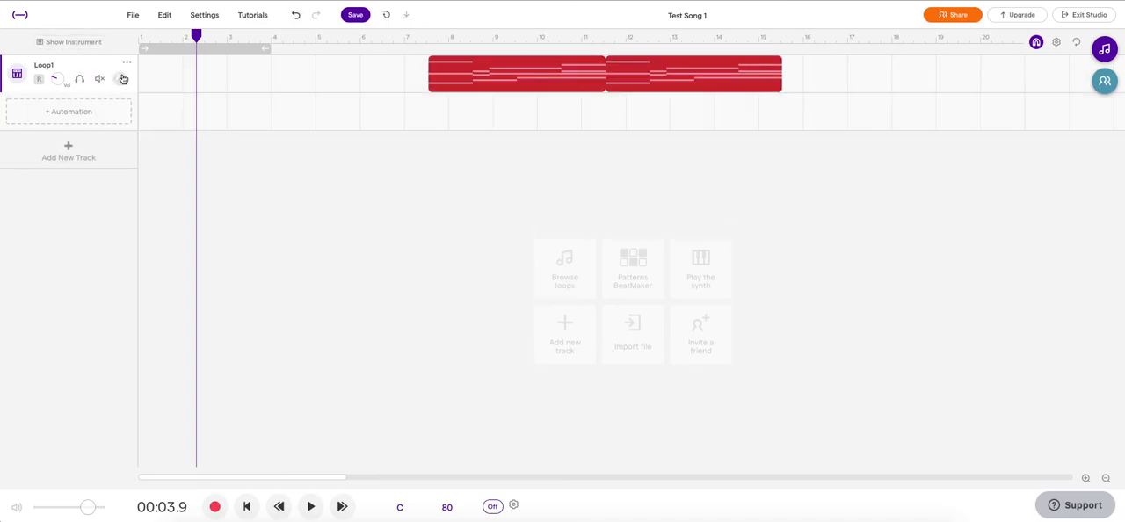
left_click(85, 114)
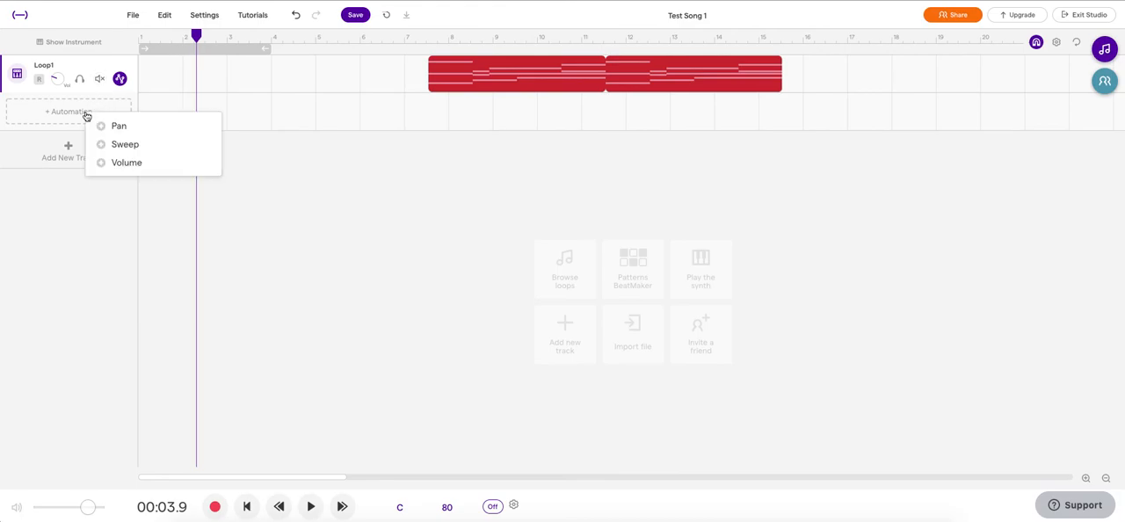
left_click(143, 165)
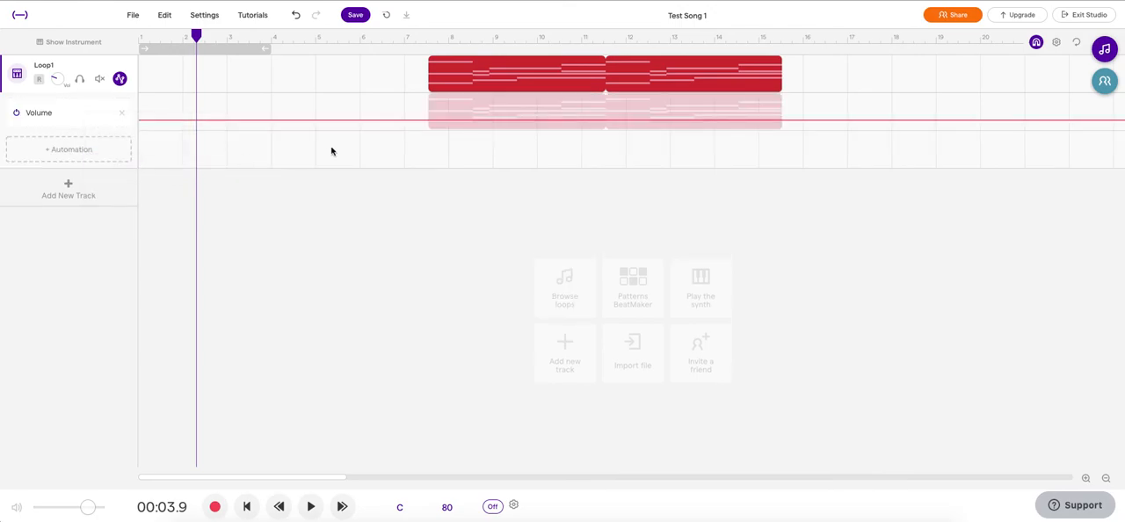
Step: Draw a volume curve over the region that rises and falls twice, ending low at about bar 15
left_click(430, 120)
left_click_drag(515, 120, 531, 100)
left_click_drag(602, 99, 602, 125)
left_click_drag(689, 124, 685, 94)
left_click_drag(753, 95, 758, 126)
Step: Play the region from its start to hear the volume automation, and stop playback
left_click(427, 37)
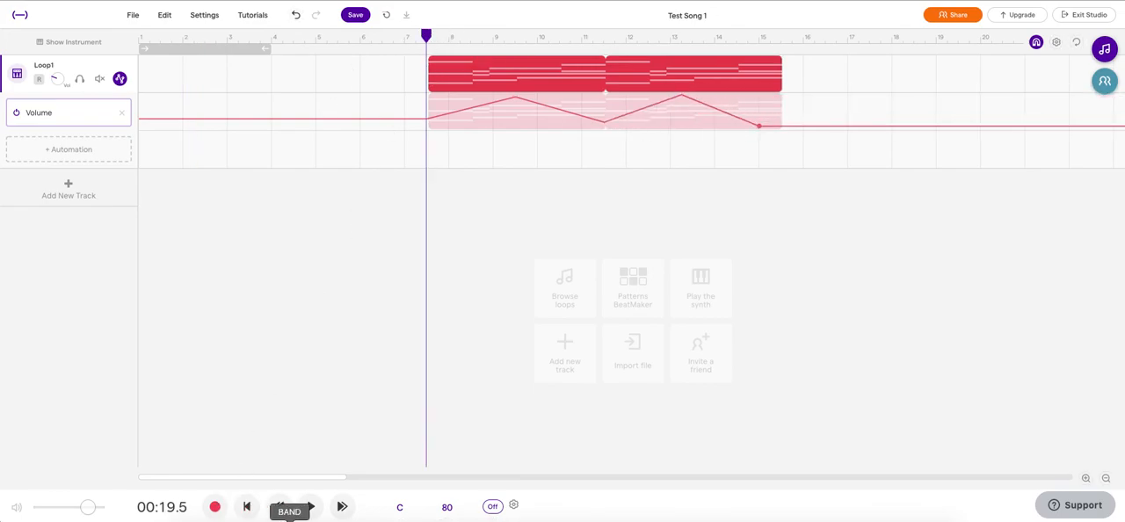
left_click(310, 507)
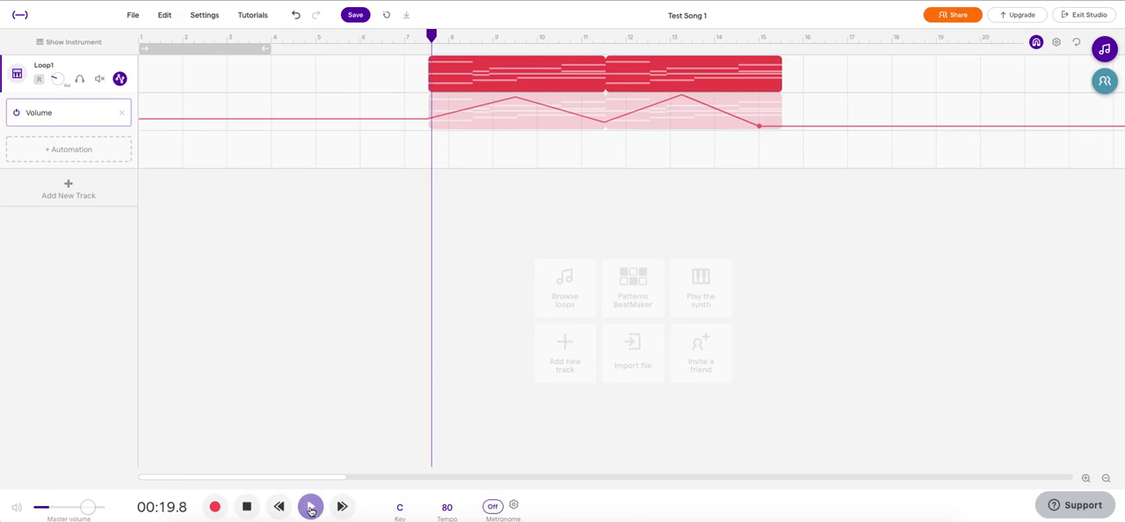
left_click(247, 508)
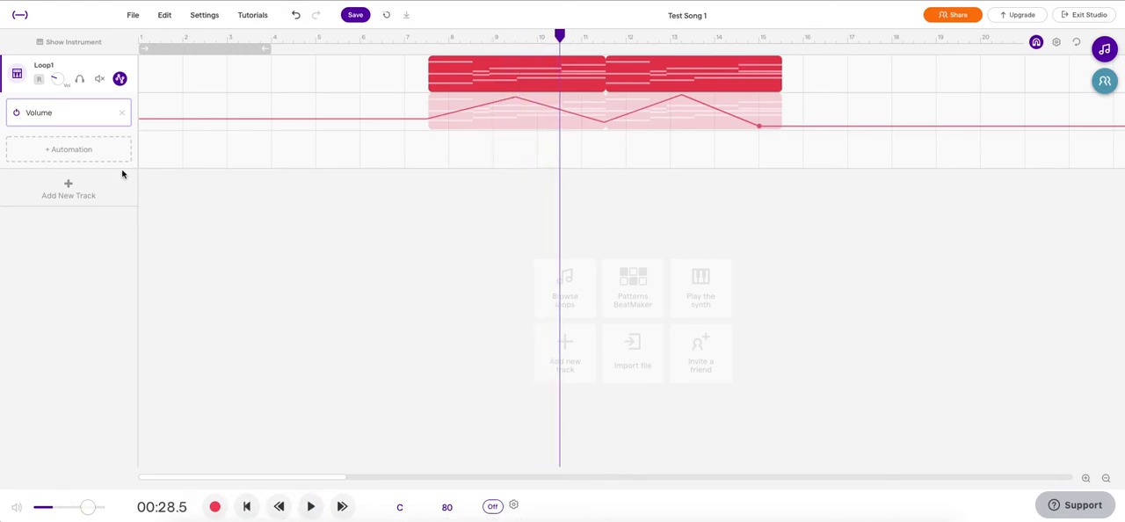
Step: Replace the Volume automation with a Pan lane and draw alternating pan points from the region's start to about bar 10
left_click(123, 114)
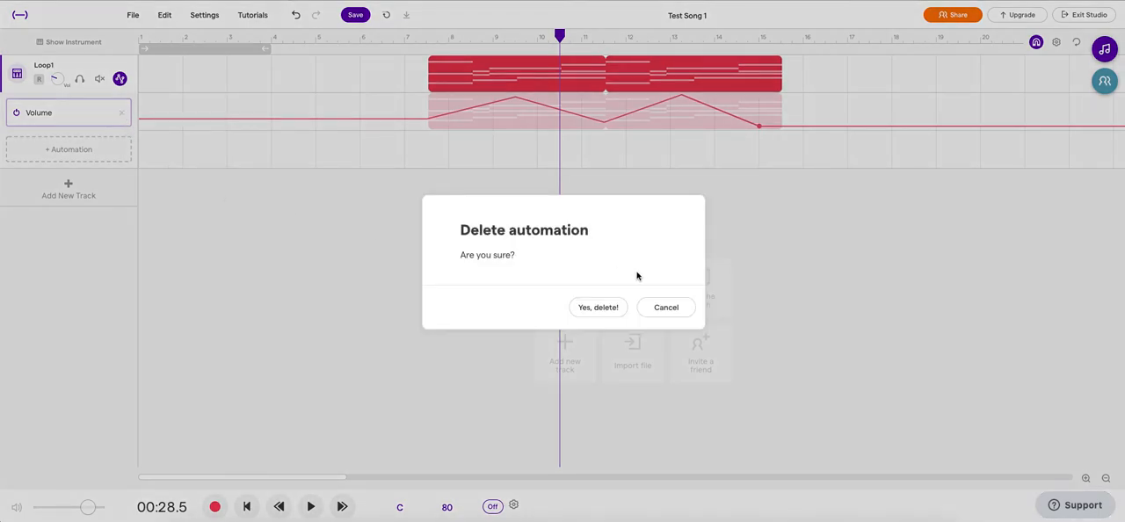
left_click(606, 313)
left_click(93, 115)
left_click(129, 126)
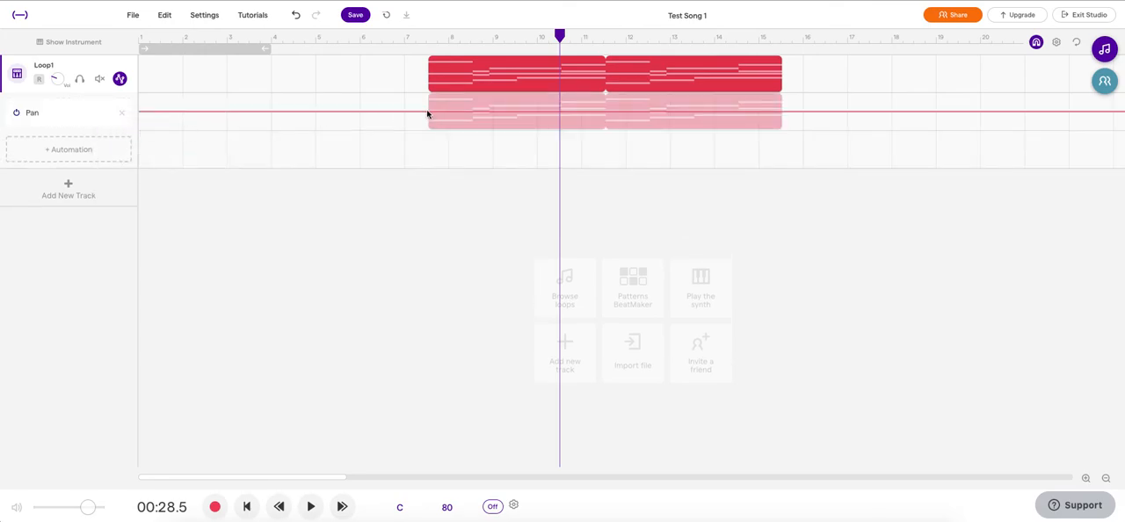
left_click_drag(429, 112, 533, 103)
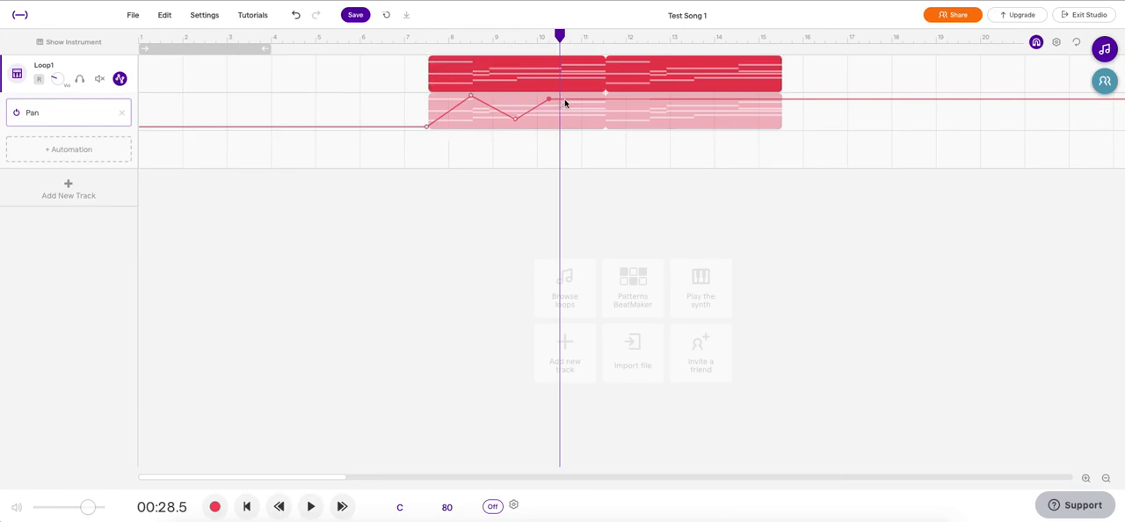
Step: Add a Volume lane beneath Pan and draw a volume rise from the region's start to about bar 9.75
left_click(106, 145)
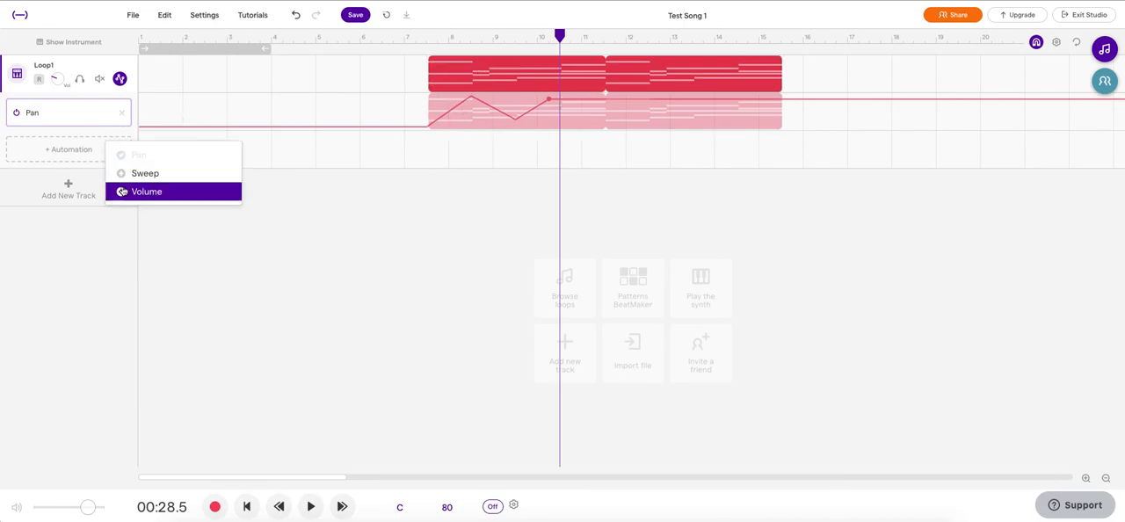
left_click(141, 193)
left_click(428, 159)
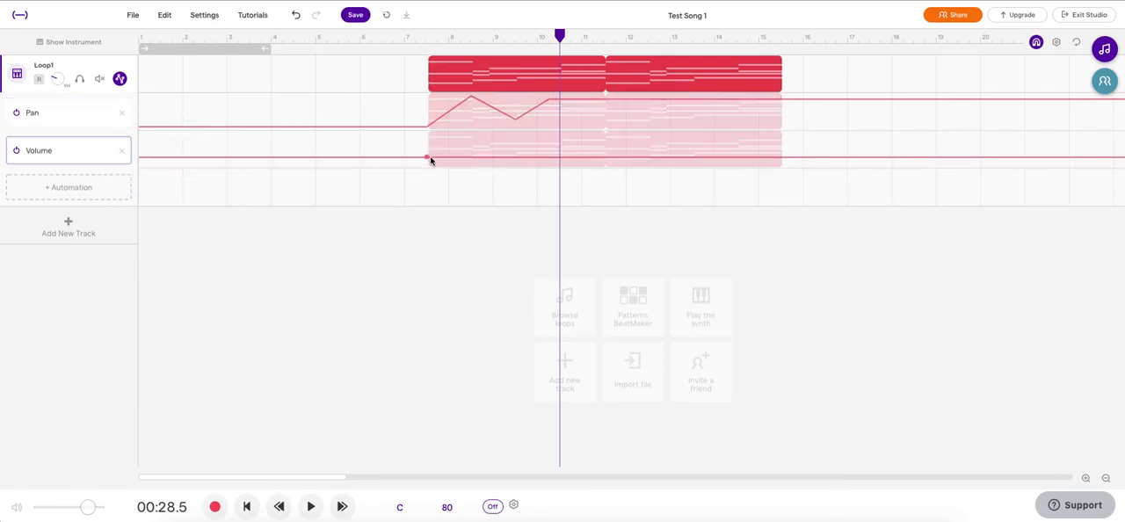
left_click_drag(531, 159, 525, 140)
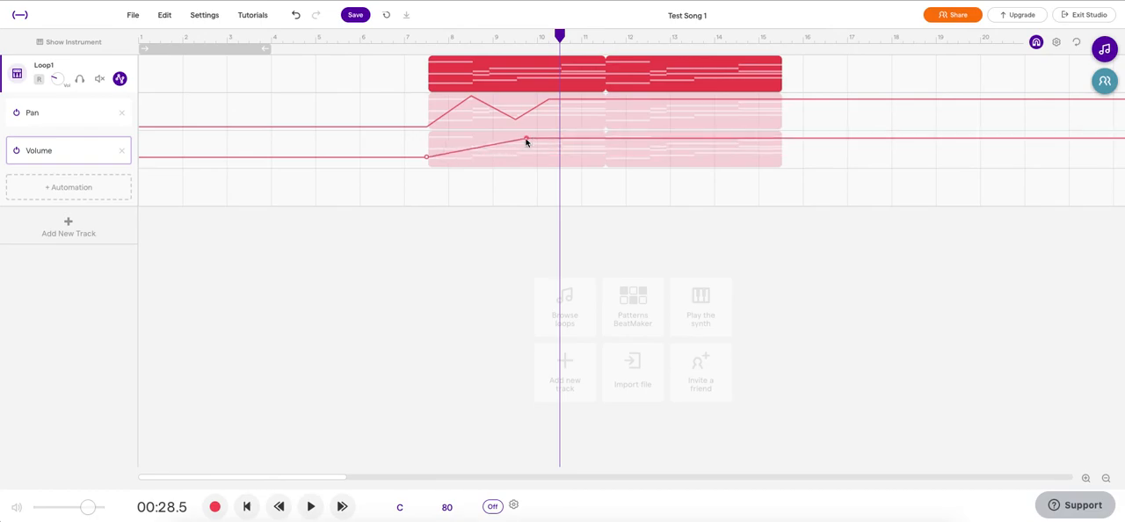
Step: Delete the Volume automation, and hide and show the Loop1 track's automation lanes again
left_click(121, 150)
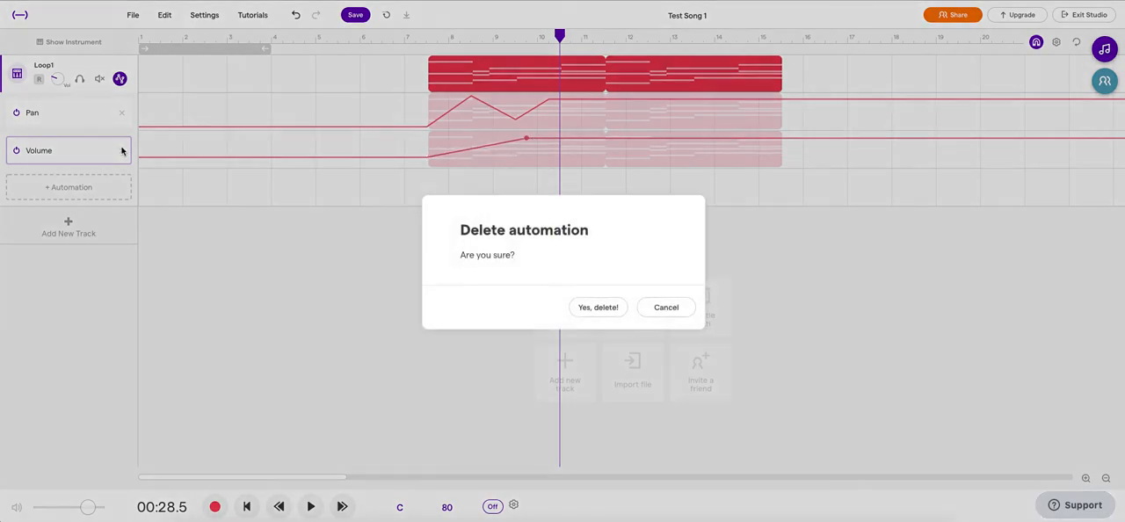
left_click(612, 315)
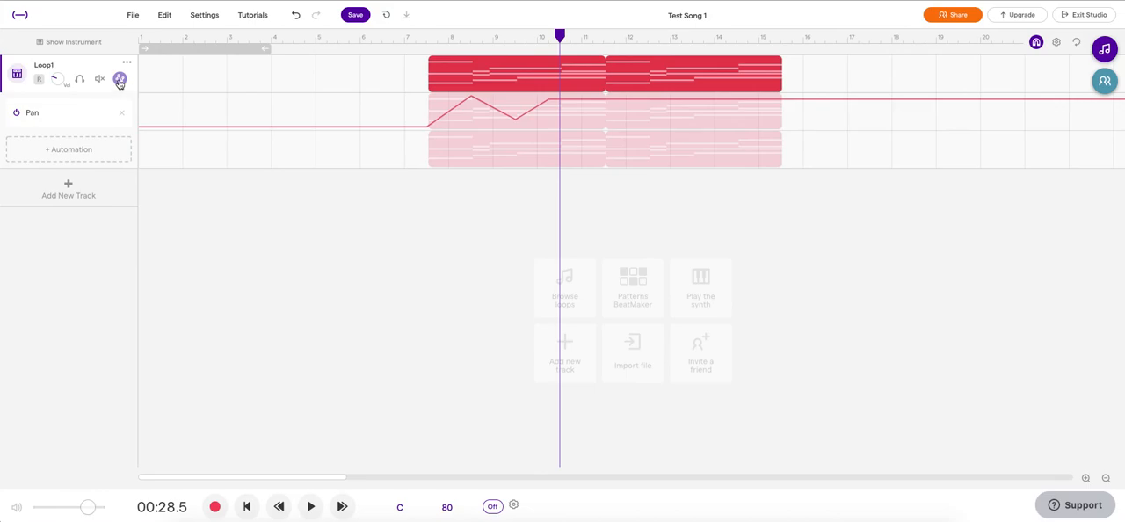
left_click(119, 80)
left_click(120, 80)
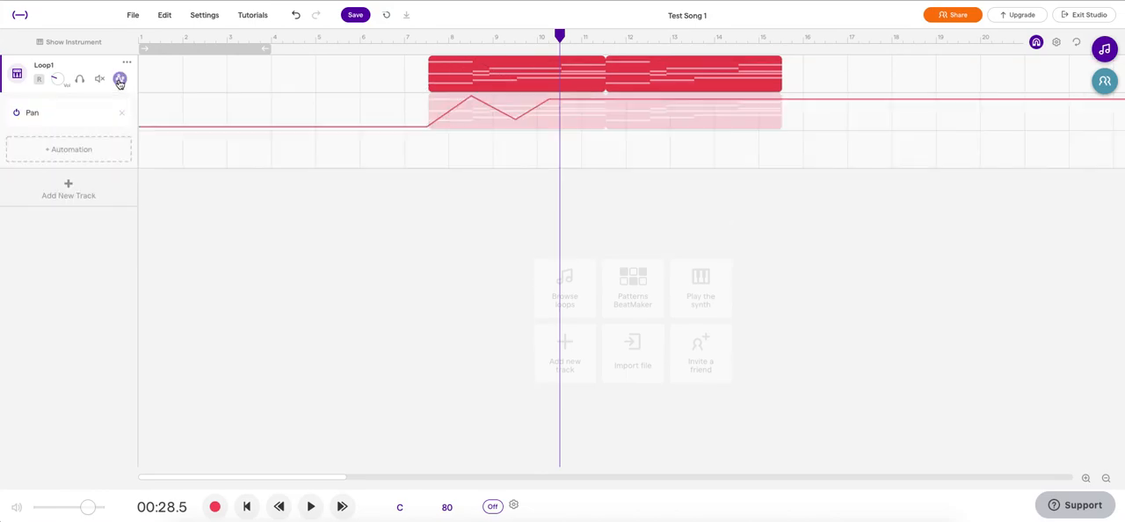
Step: Delete the Pan automation and hide the Loop1 track's automation area
left_click(122, 113)
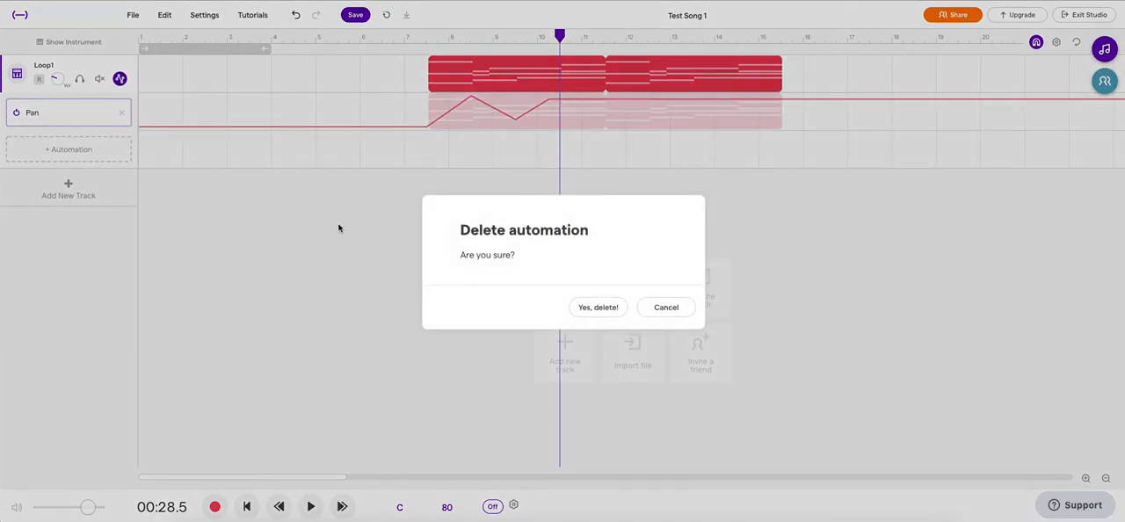
left_click(610, 313)
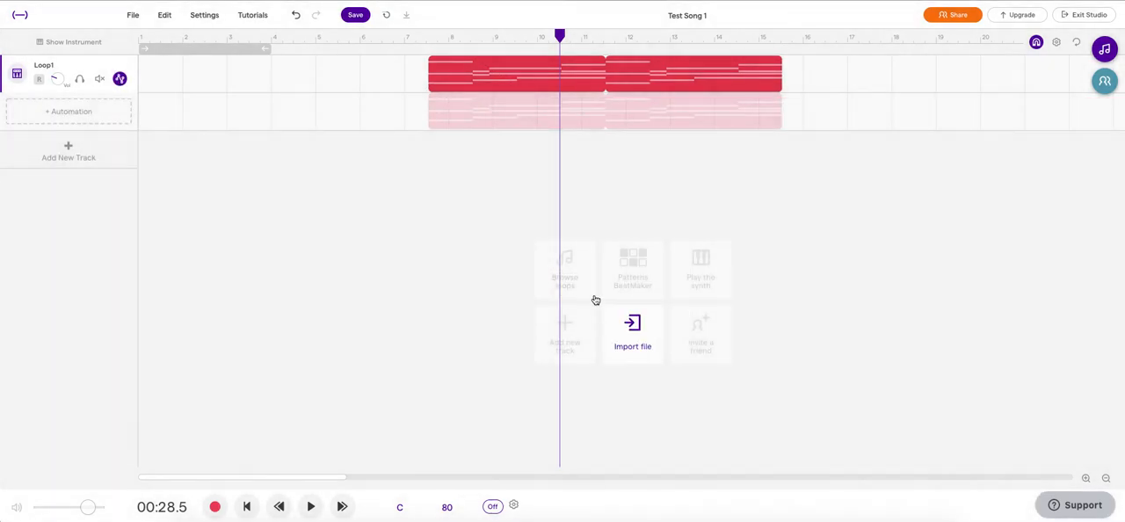
left_click(119, 81)
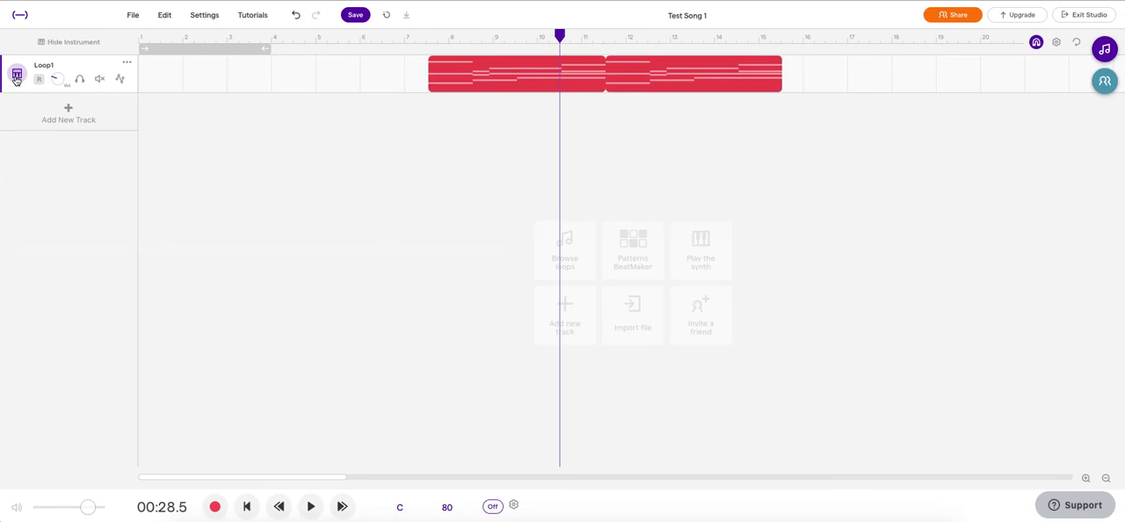
Step: Change the Loop1 track's instrument to the Ocarina preset from Brass and Woodwinds
left_click(15, 75)
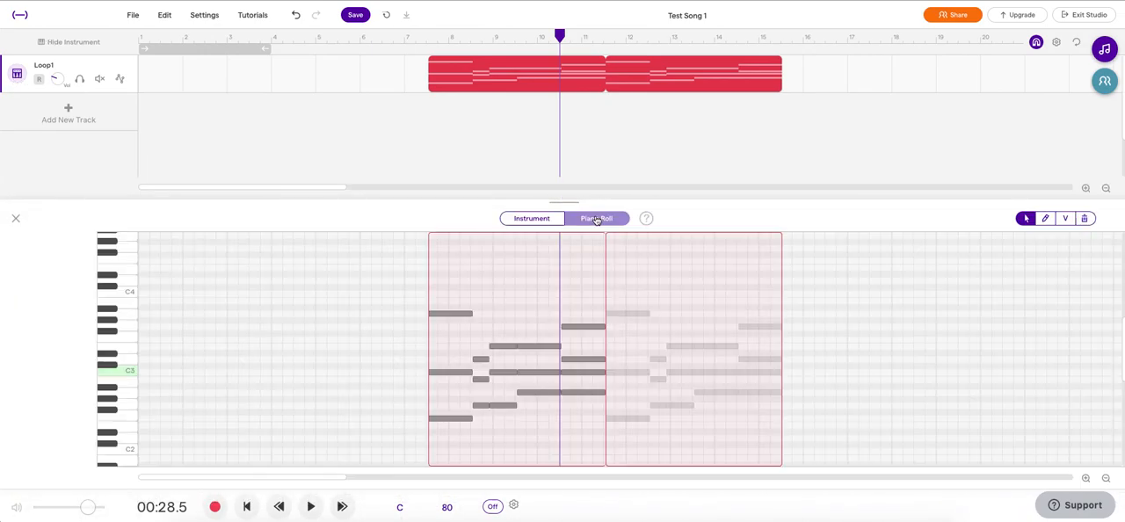
left_click(523, 218)
left_click(419, 278)
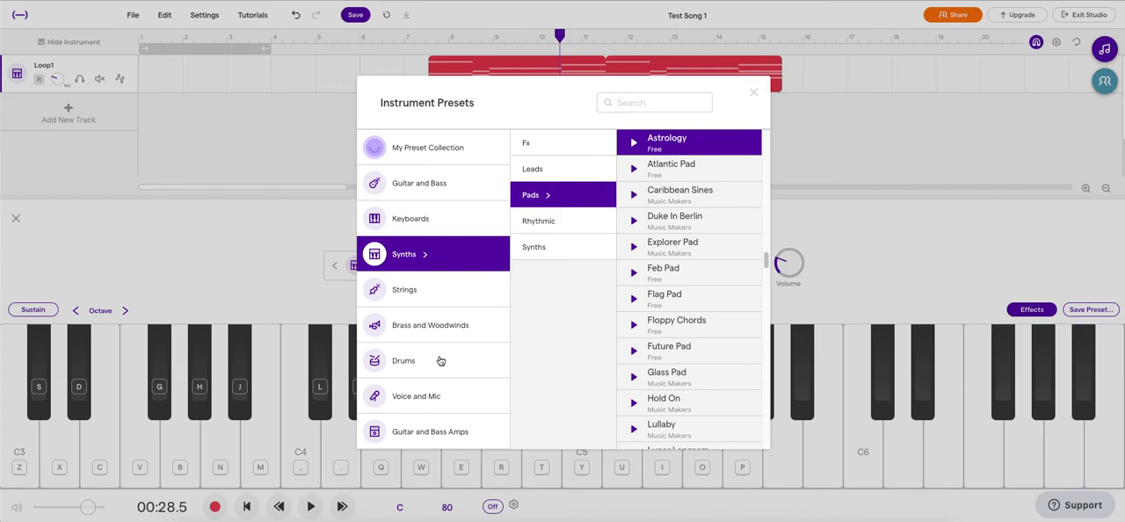
left_click(441, 326)
left_click(711, 303)
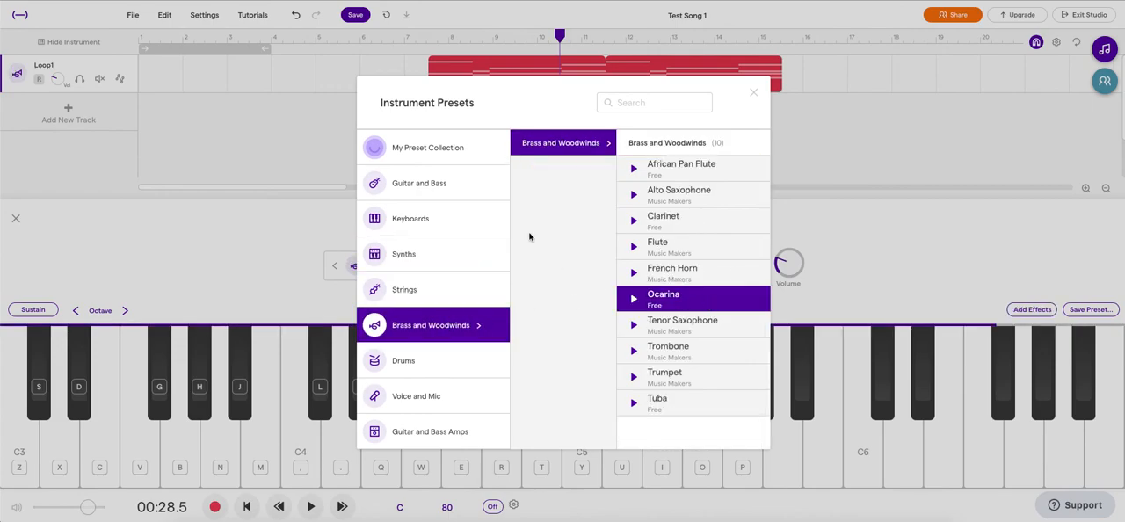
left_click(224, 270)
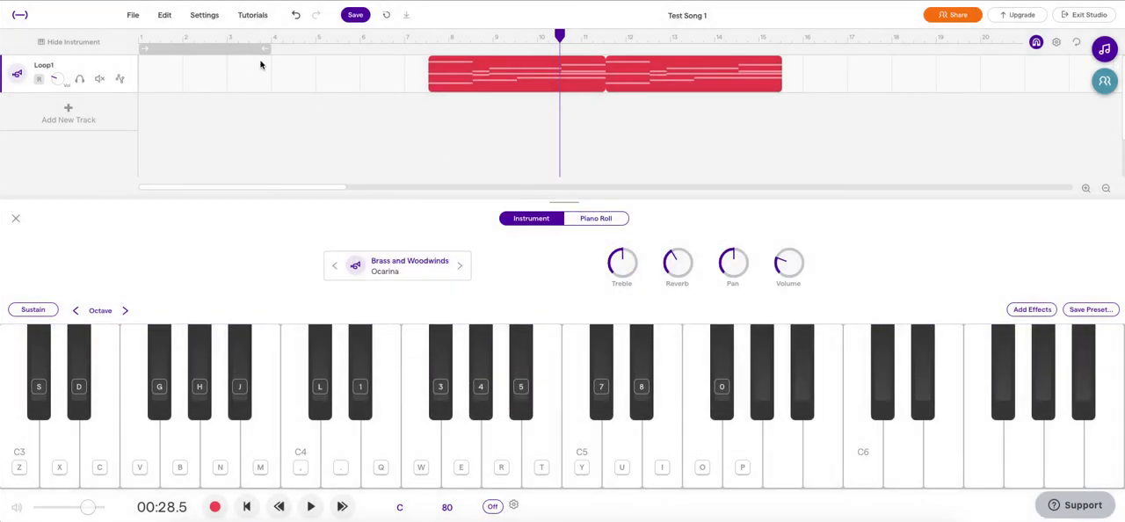
Step: Play the Loop1 track from the start of its first region near bar 7.5, and stop playback
left_click(428, 37)
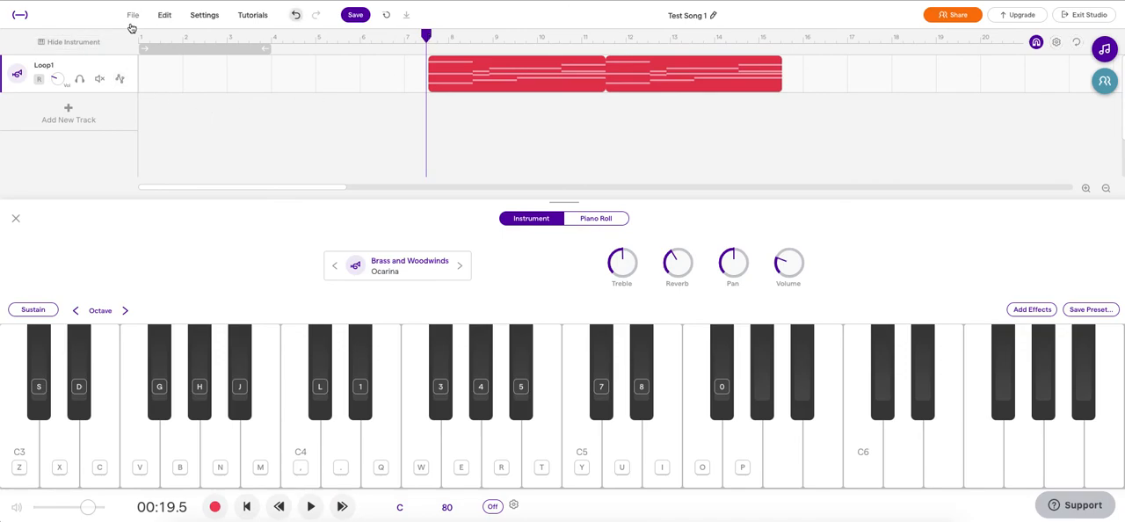
left_click(310, 507)
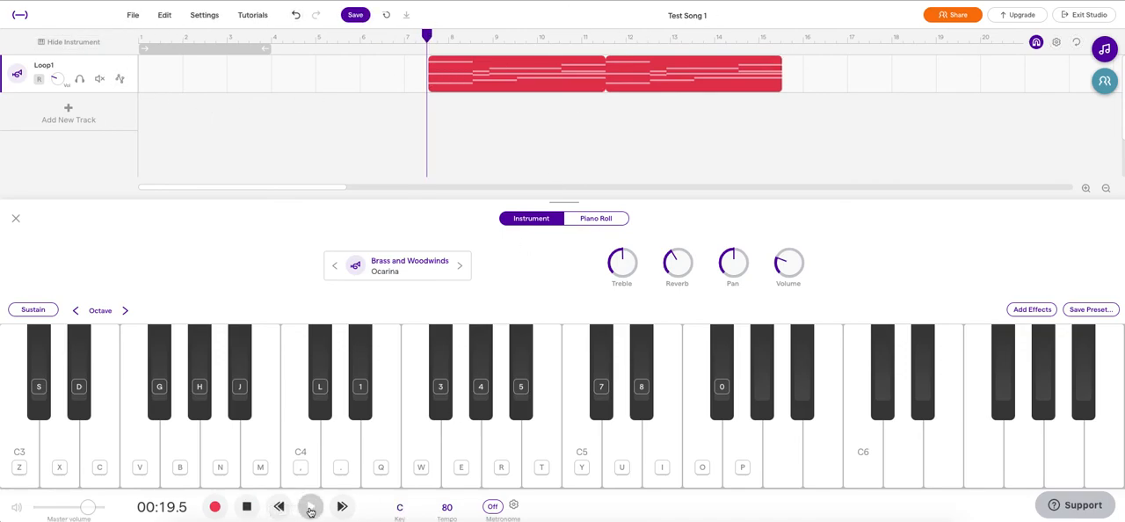
left_click(248, 510)
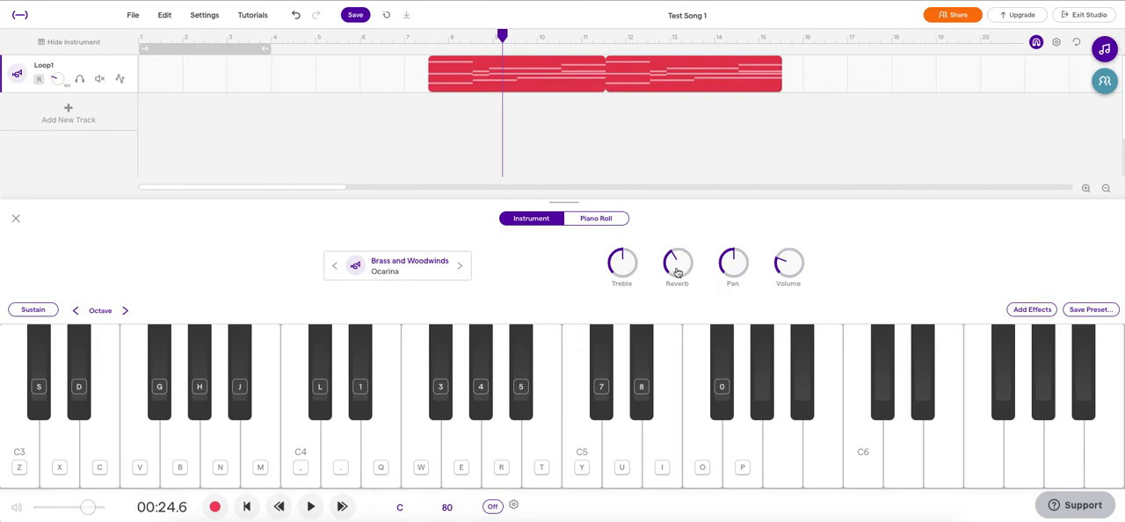
Step: Turn the Ocarina's Reverb up to maximum and back to the midpoint during playback, and stop playback
left_click(310, 506)
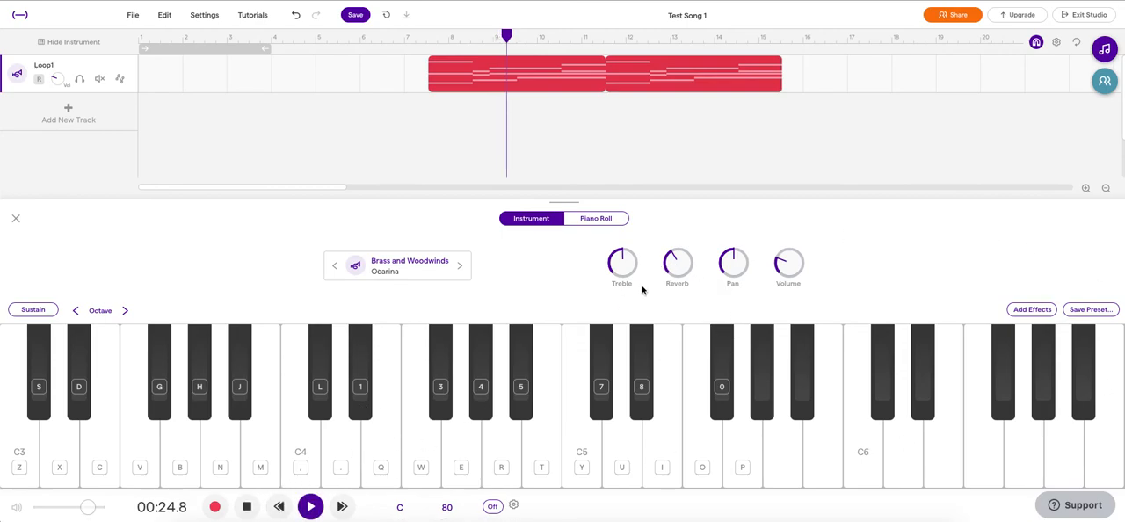
left_click_drag(670, 273, 645, 120)
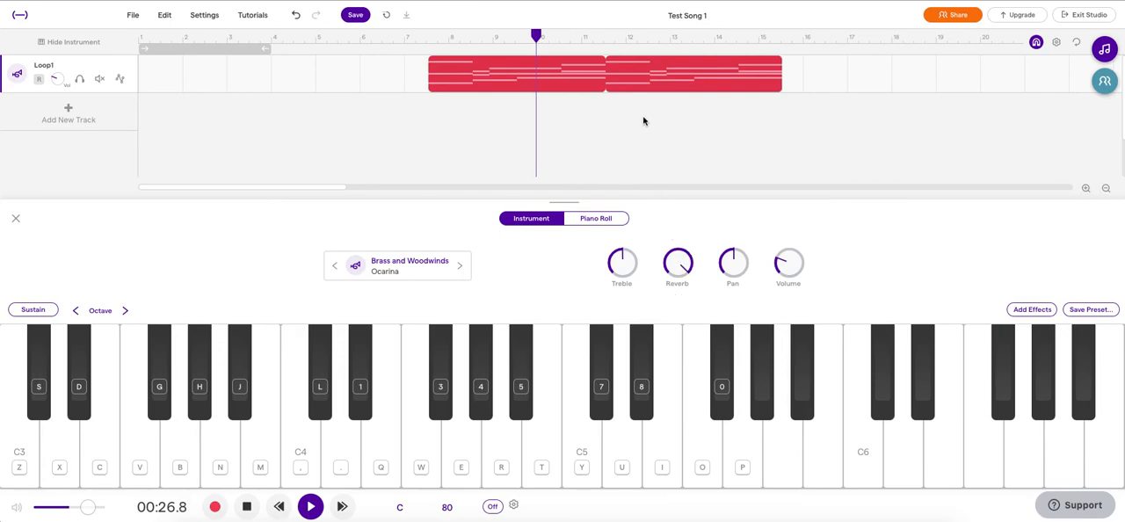
left_click_drag(674, 256, 693, 371)
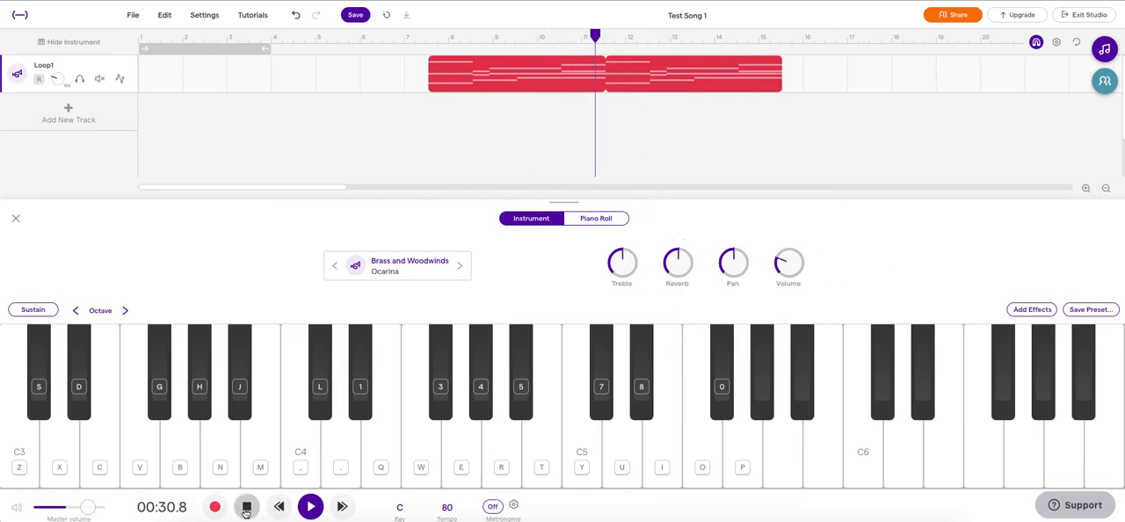
key("space")
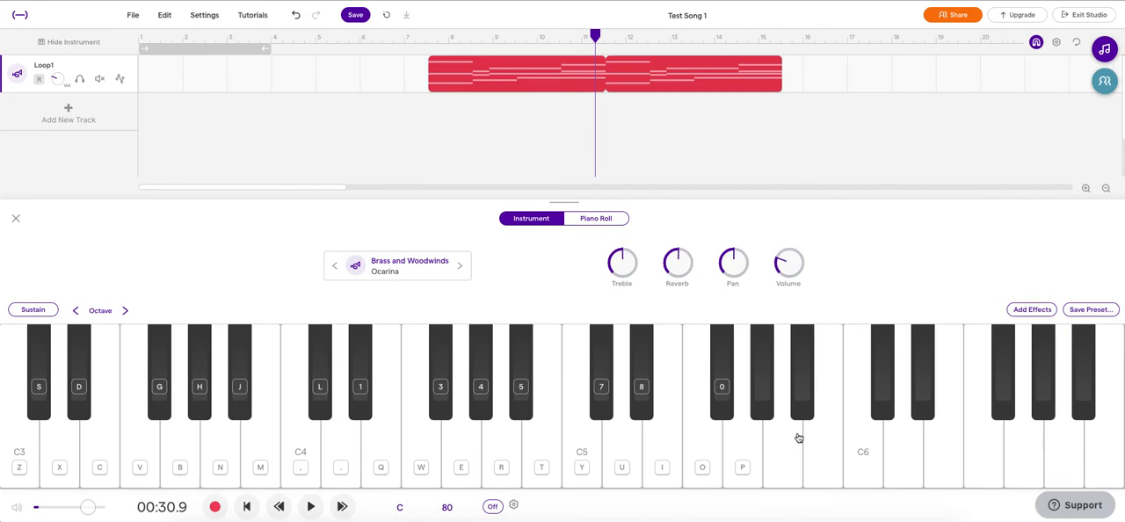
Step: Add a Chorus effect to the Loop1 track and raise its Rate slightly
left_click(1034, 310)
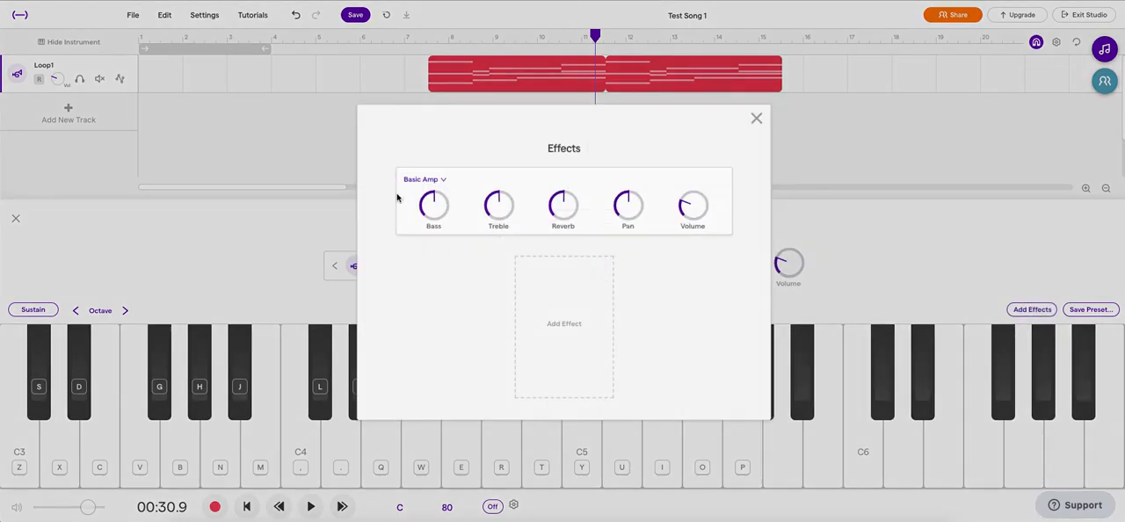
left_click(554, 351)
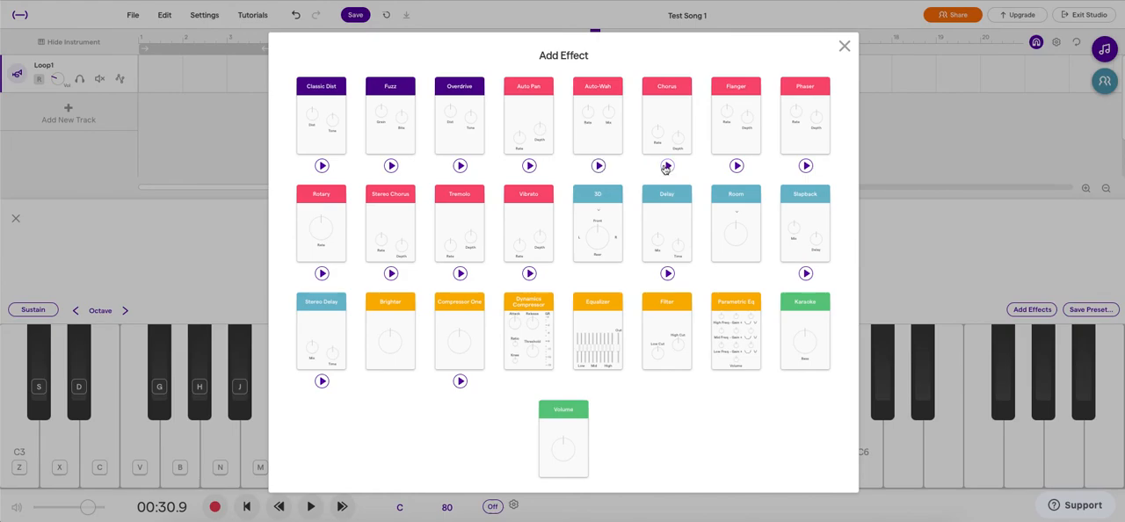
left_click(676, 121)
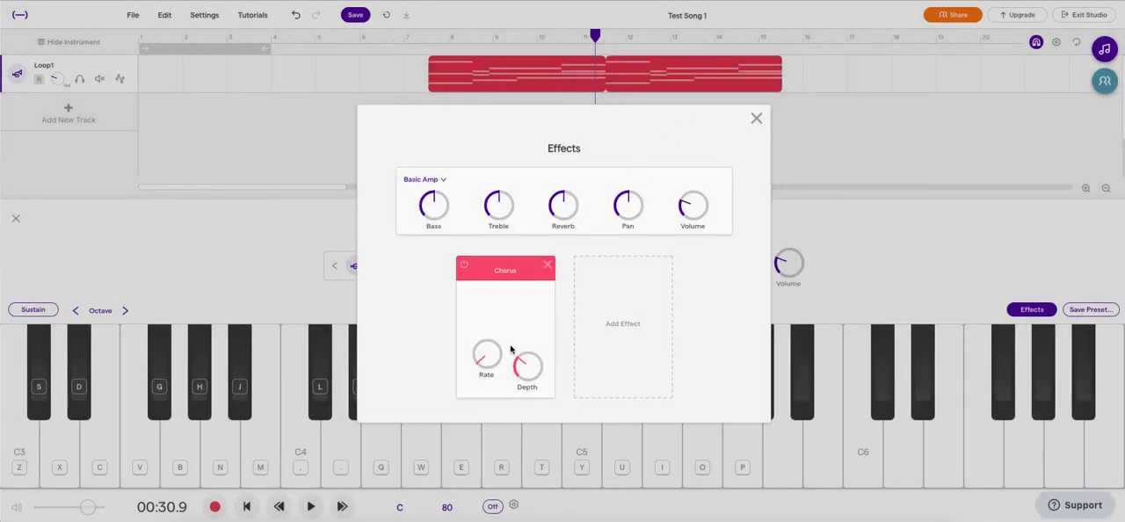
left_click_drag(483, 368, 470, 346)
left_click(202, 46)
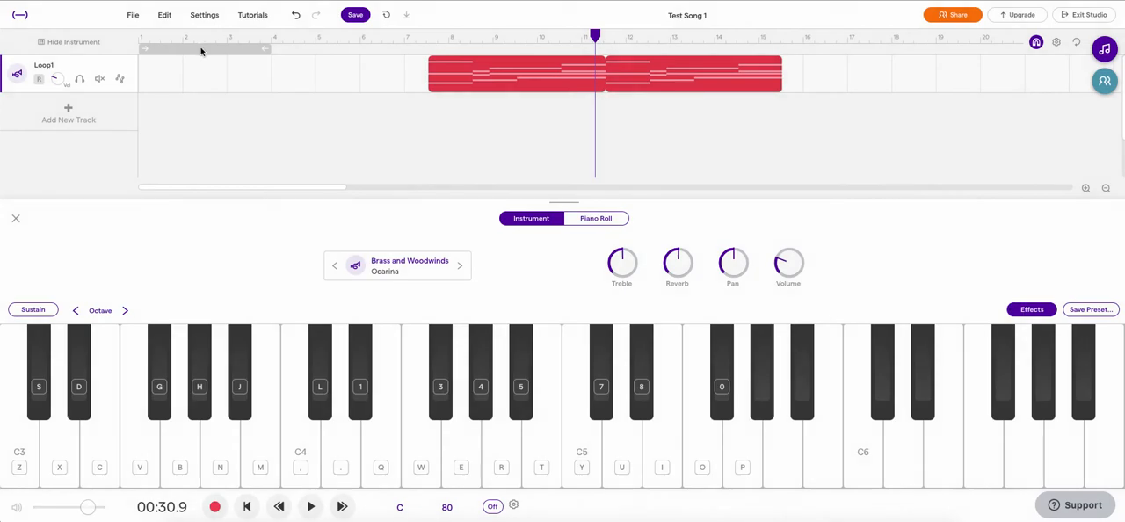
Step: Move and extend the cycle range to span both Loop1 regions, from about bar 7.5 to 15.5
left_click_drag(202, 46, 481, 60)
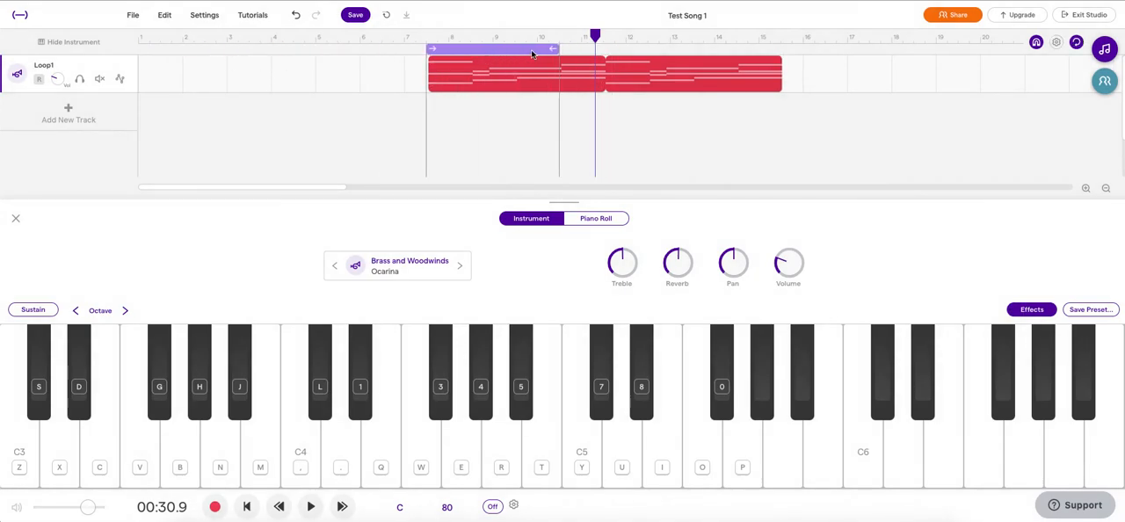
left_click_drag(560, 53, 781, 50)
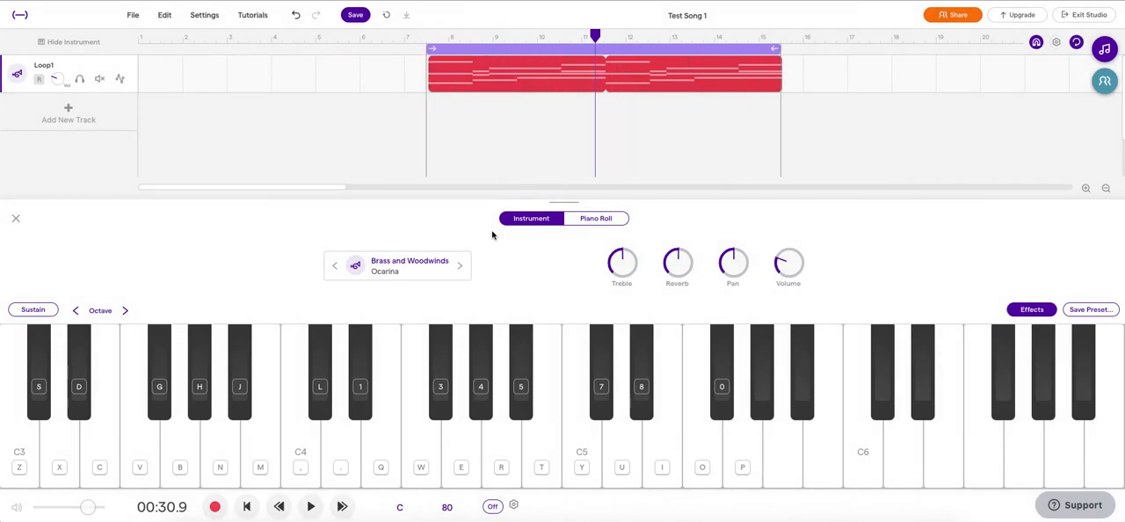
Step: Start playback and raise the Chorus effect's Rate to about the midpoint
left_click(310, 506)
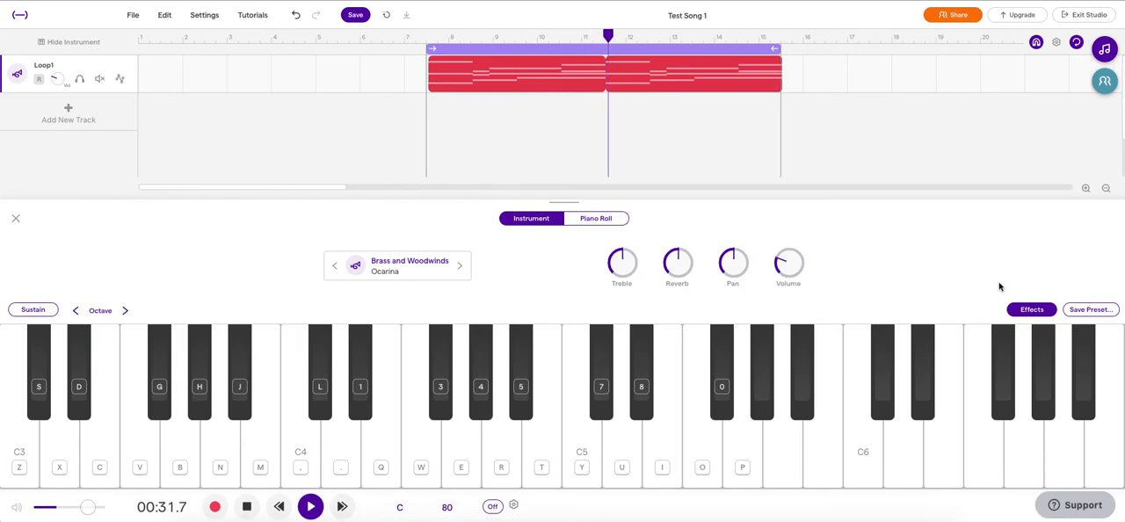
left_click(1030, 310)
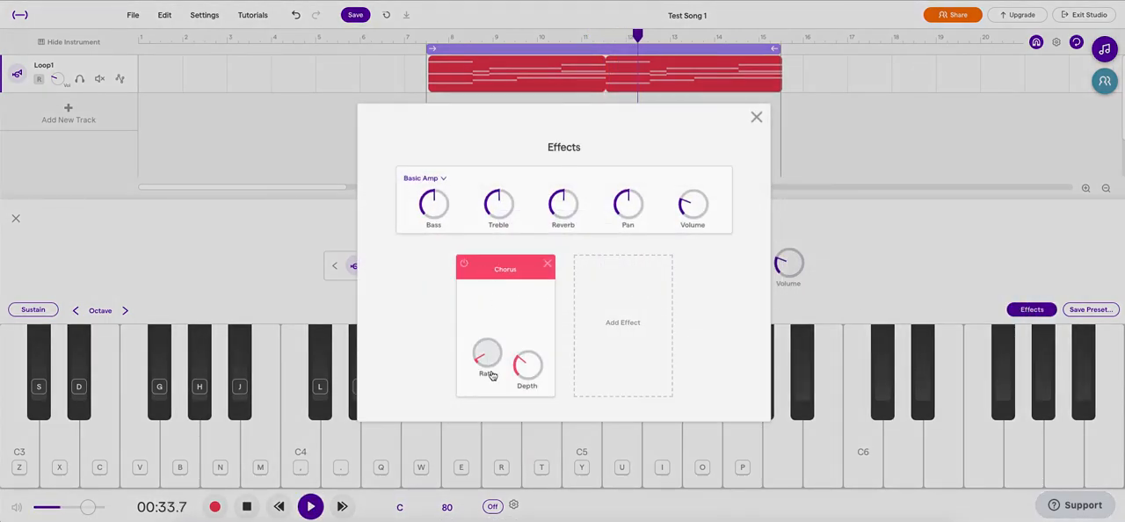
left_click_drag(478, 363, 554, 357)
Step: Add a Rotary effect beside Chorus and lower its Rate to about a quarter, minimizing the survey pop-up
left_click(617, 342)
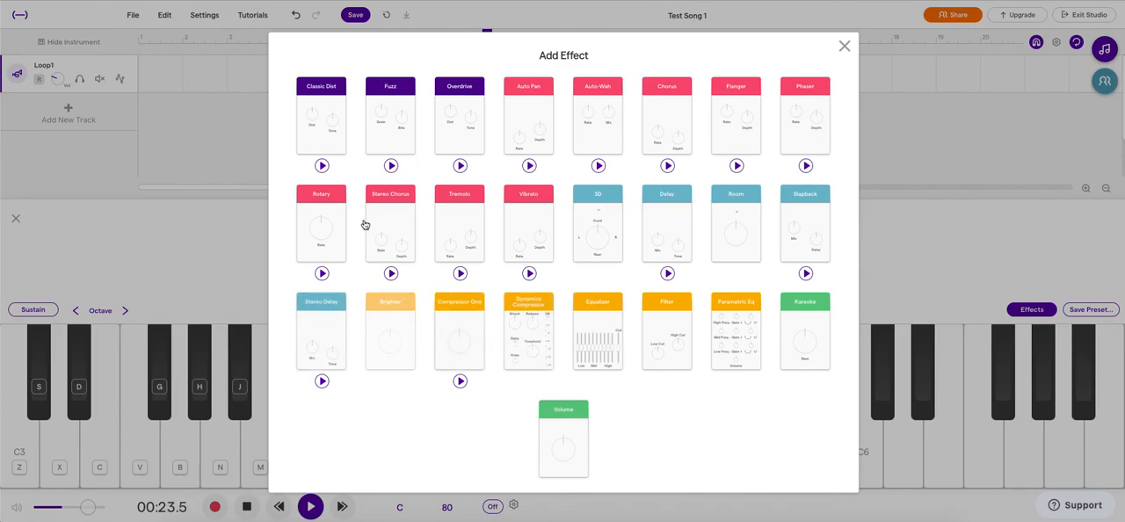
left_click(333, 203)
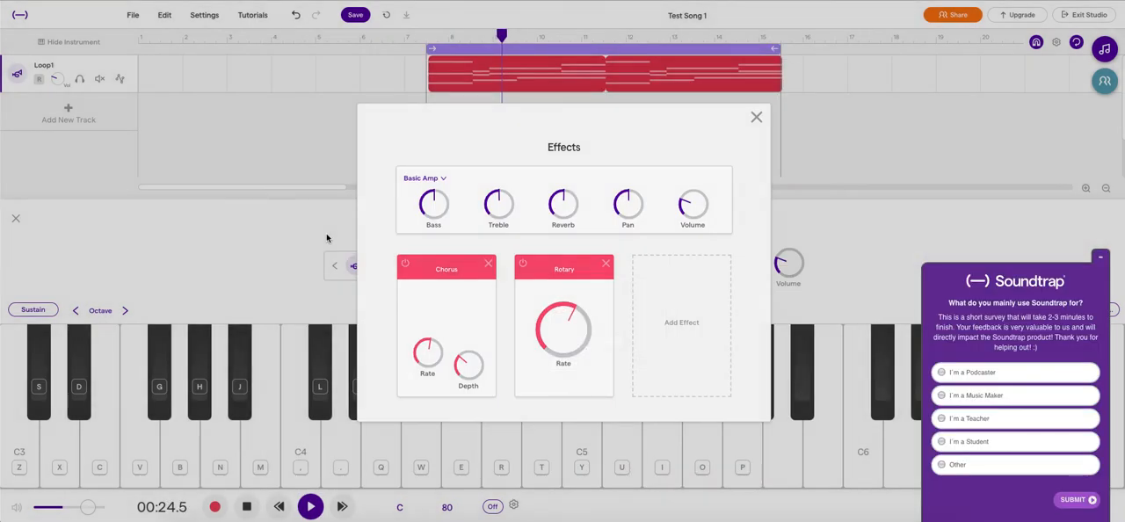
left_click(1107, 261)
left_click_drag(558, 306, 537, 356)
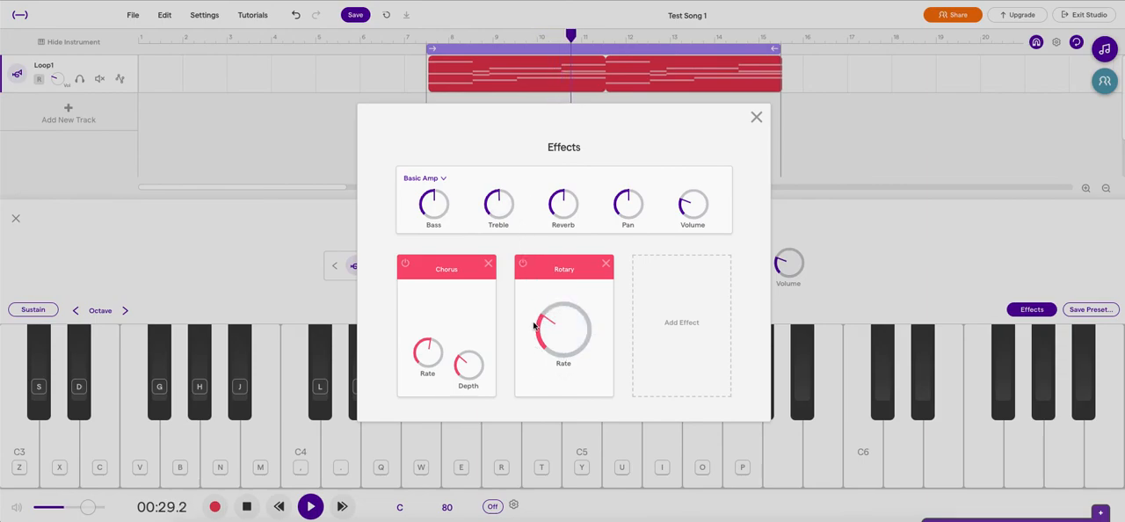
Step: Toggle the Rotary effect off and on, and remove both the Rotary and Chorus effects
left_click(524, 265)
left_click(524, 266)
left_click(605, 264)
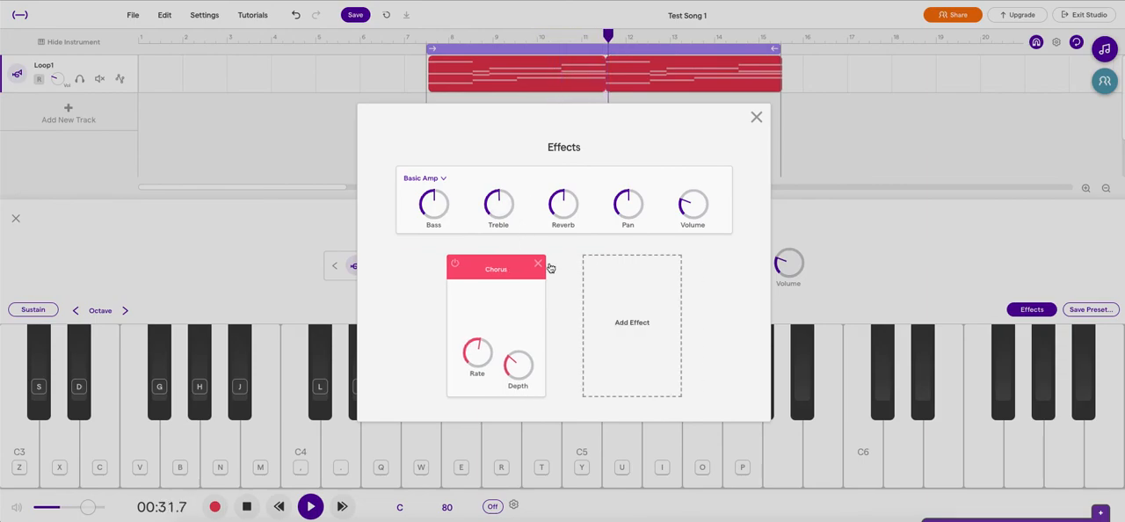
left_click(543, 271)
Step: Change the track's amp to Guitar Amp and close the effects window
left_click(429, 178)
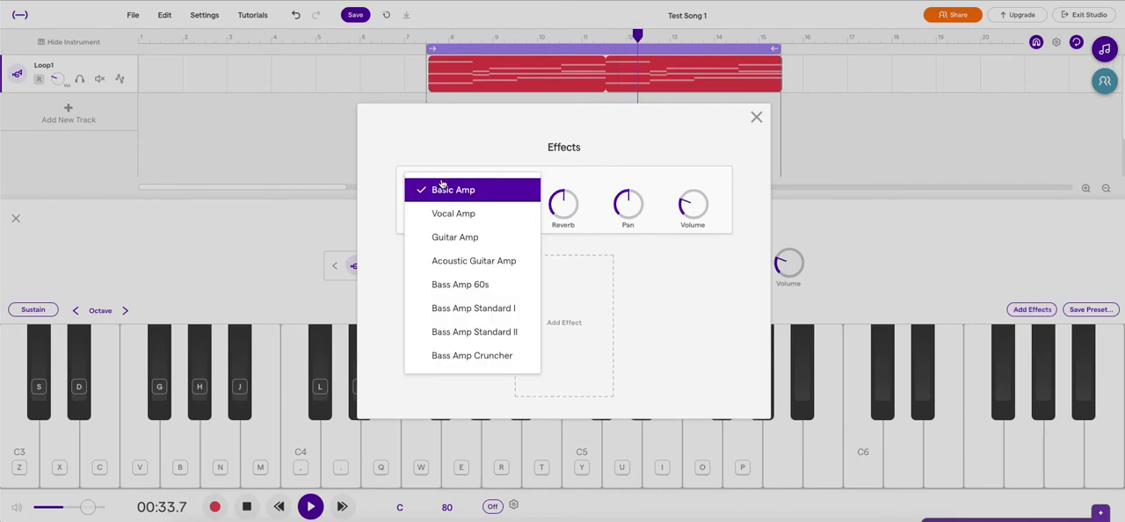
left_click(454, 238)
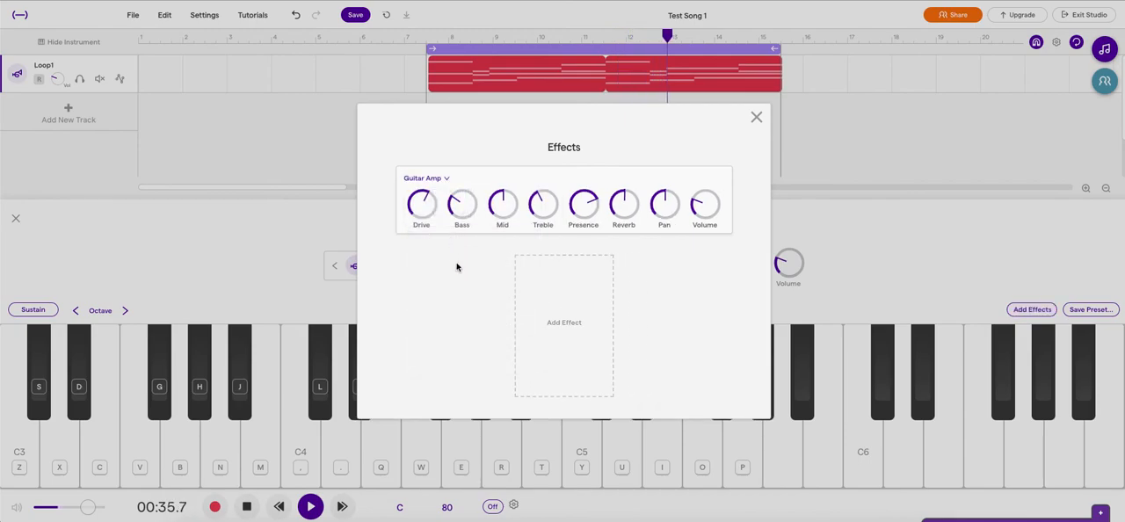
left_click(757, 118)
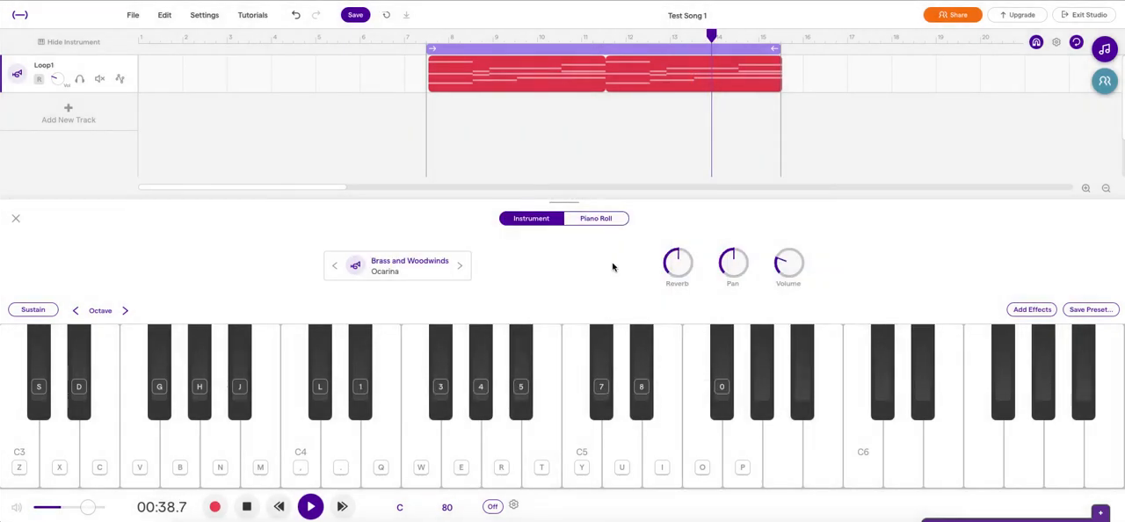
Step: Switch the track's amp back to Basic Amp and stop playback
left_click(1033, 309)
left_click(437, 180)
left_click(444, 188)
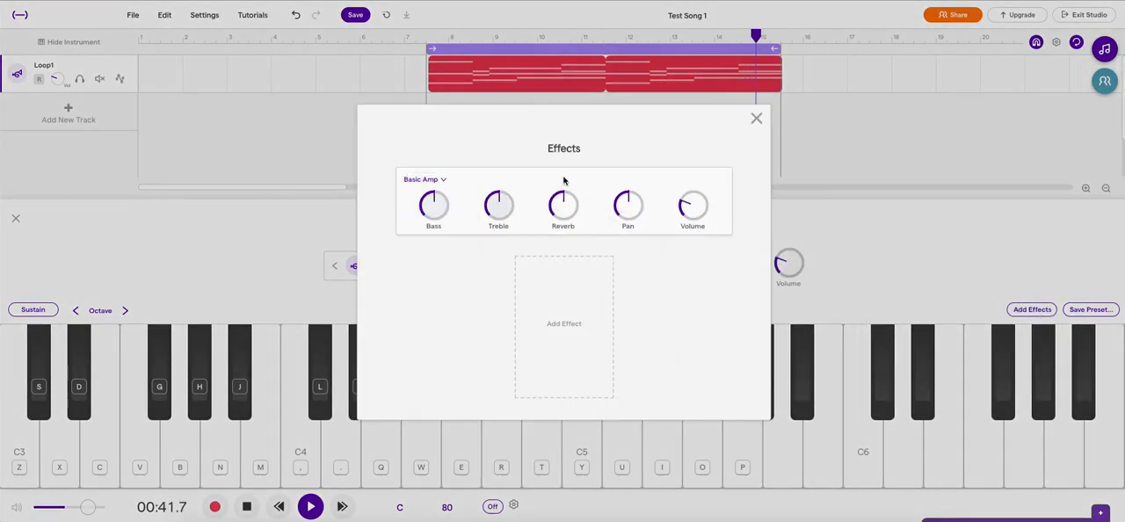
left_click(757, 118)
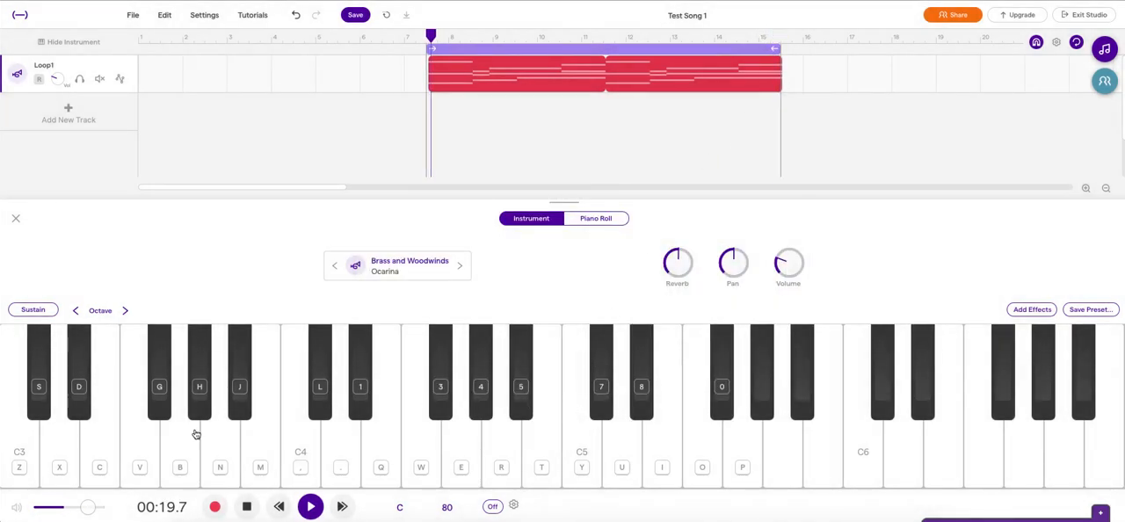
left_click(245, 510)
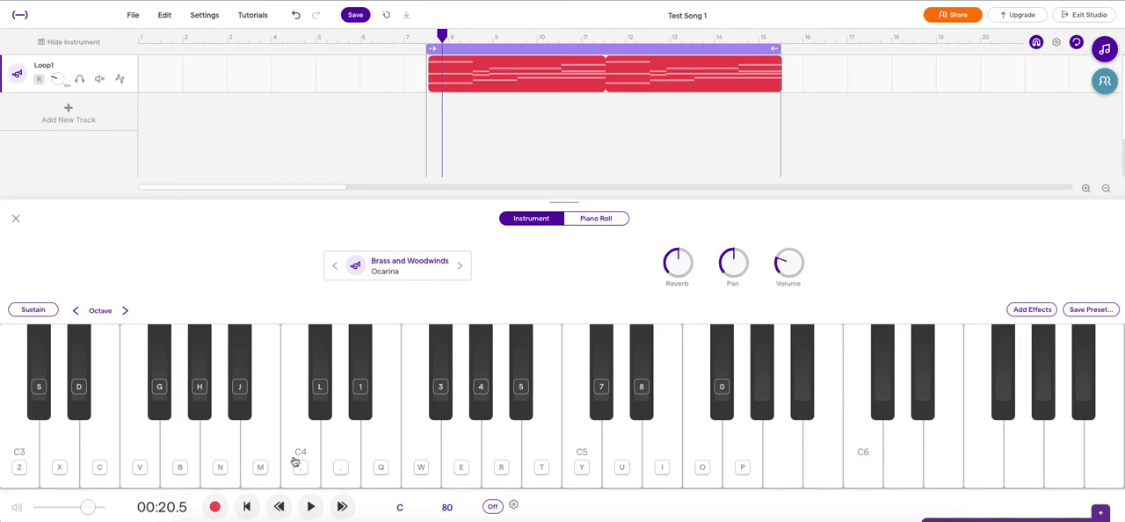
Step: Try out individual notes between E4 and D5 on the on-screen piano
left_click(422, 474)
key("w")
key("e")
key("r")
key("t")
left_click(632, 471)
key("q")
Step: Lower the keyboard's octave, try out a few notes, and raise the octave back
left_click(76, 314)
left_click(76, 314)
key("q")
key("w")
key("e")
key("y")
left_click(124, 311)
left_click(125, 311)
Step: Enable Sustain, play a test note, and disable Sustain again
left_click(32, 311)
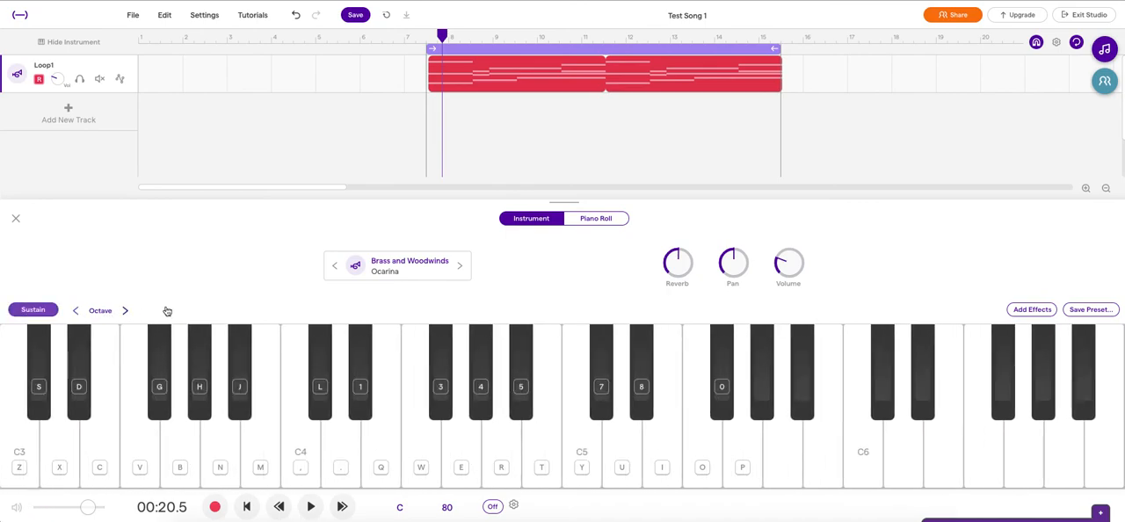
key("q")
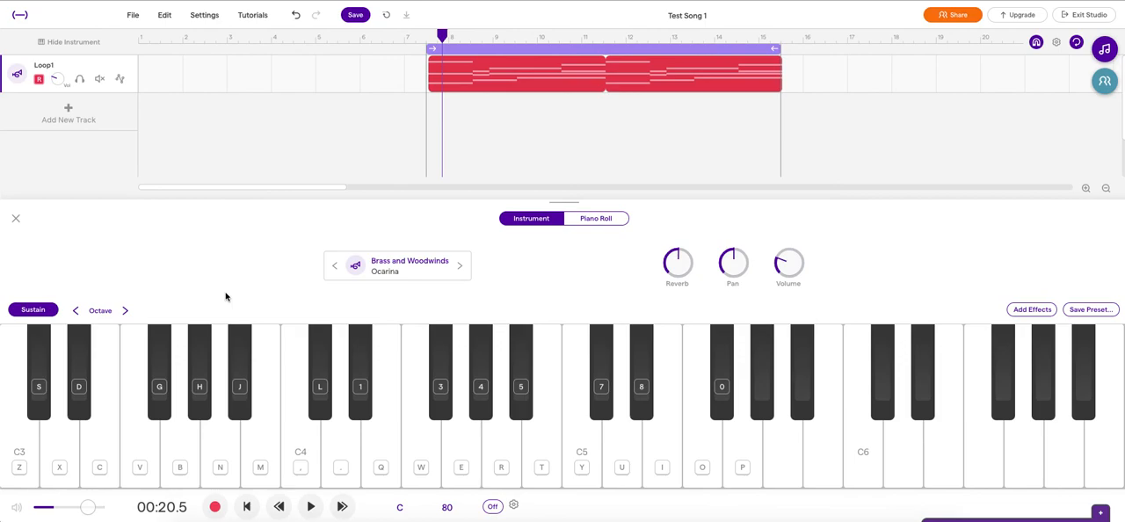
left_click(35, 310)
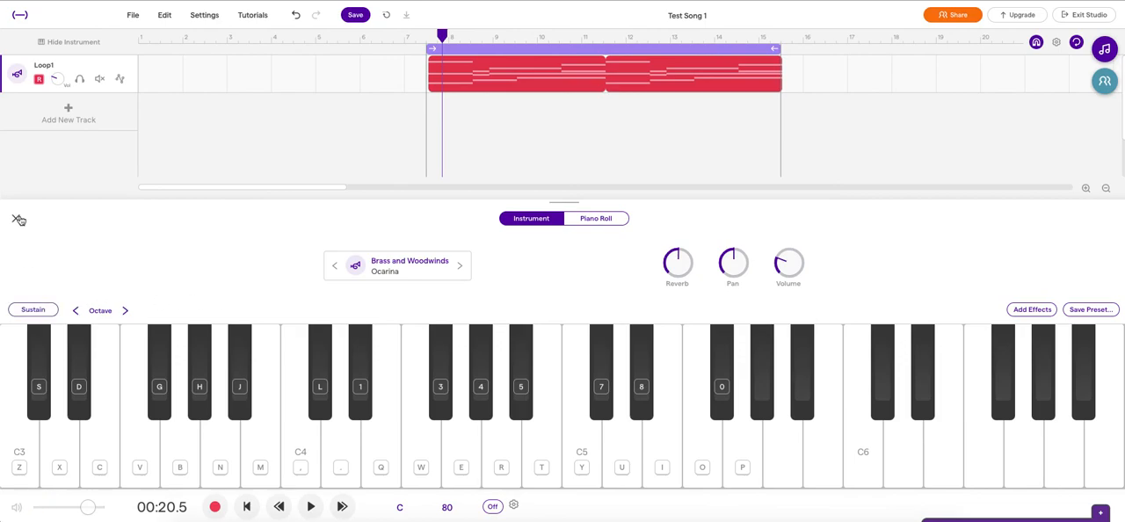
Step: Show the Loop1 track in the Piano Roll and delete the A3 note at the first region's start
left_click(580, 221)
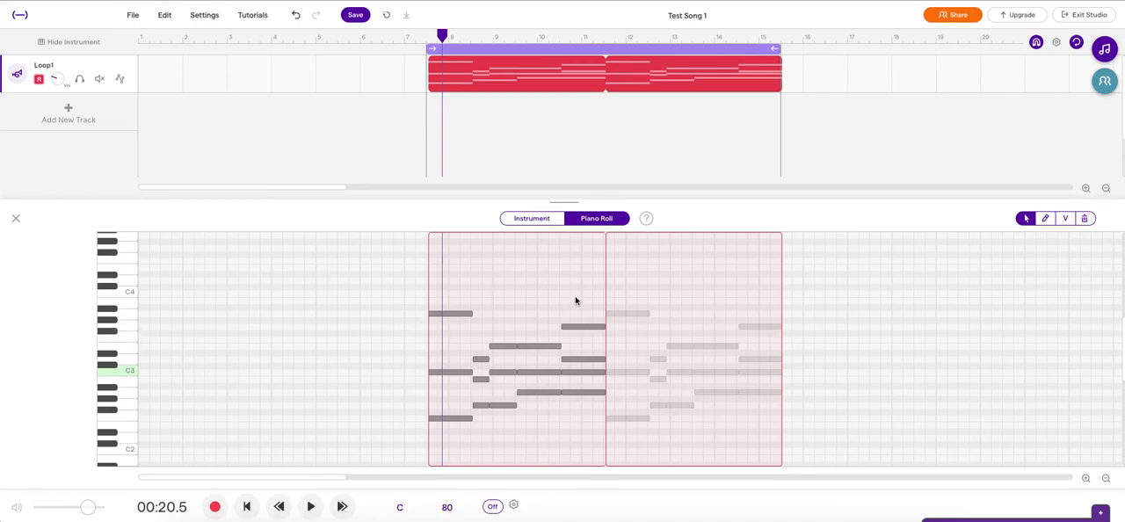
left_click(458, 316)
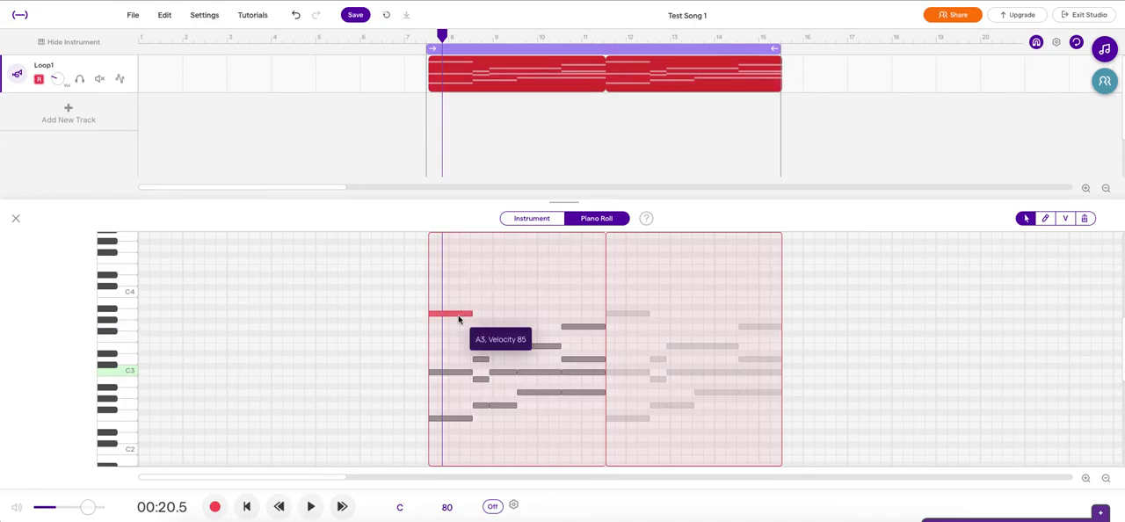
key("Delete")
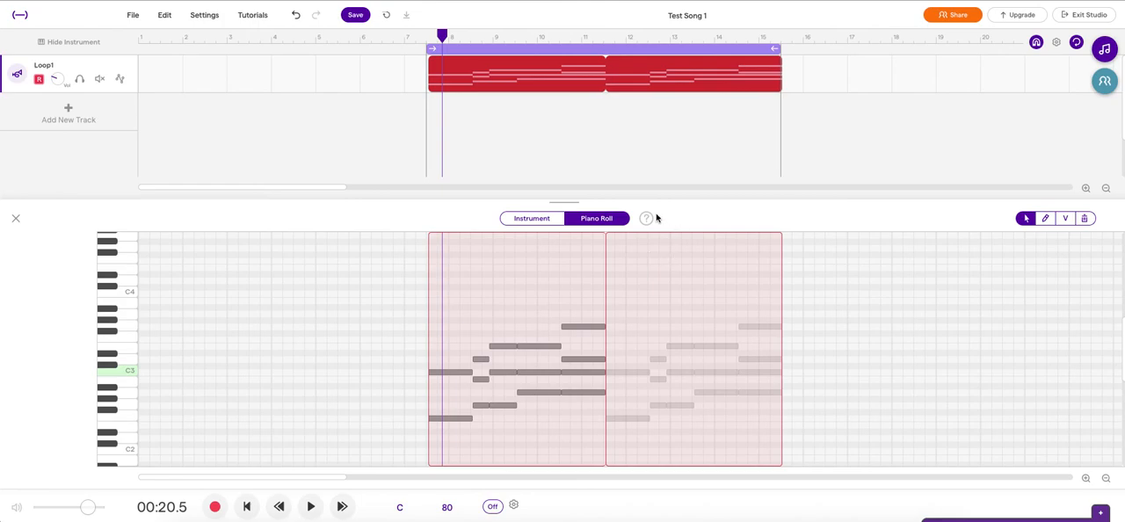
Step: Draw a one-bar C4 note starting at bar 9 in the first region and adjust its velocity
left_click(1046, 218)
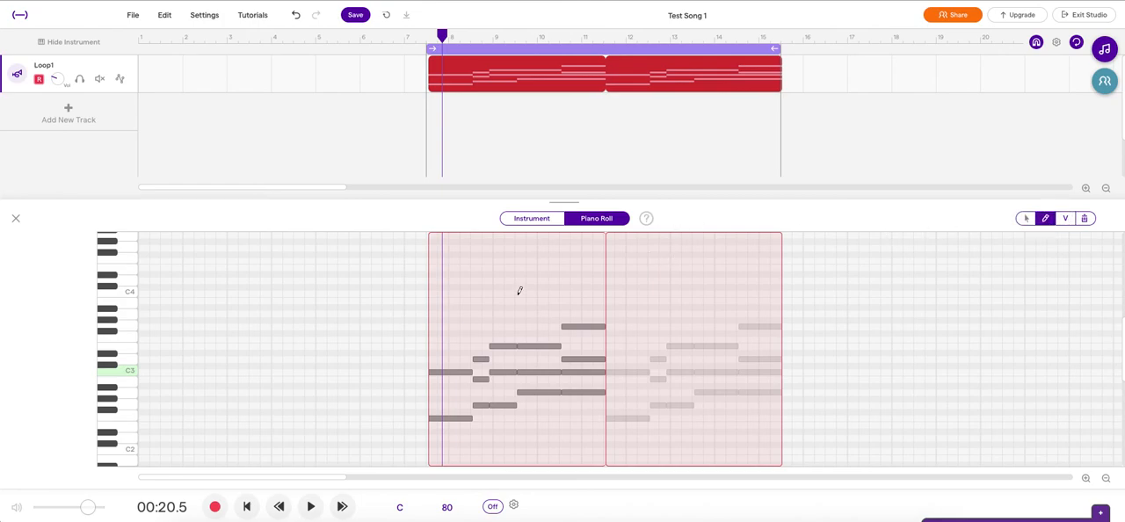
left_click(495, 292)
left_click(1066, 218)
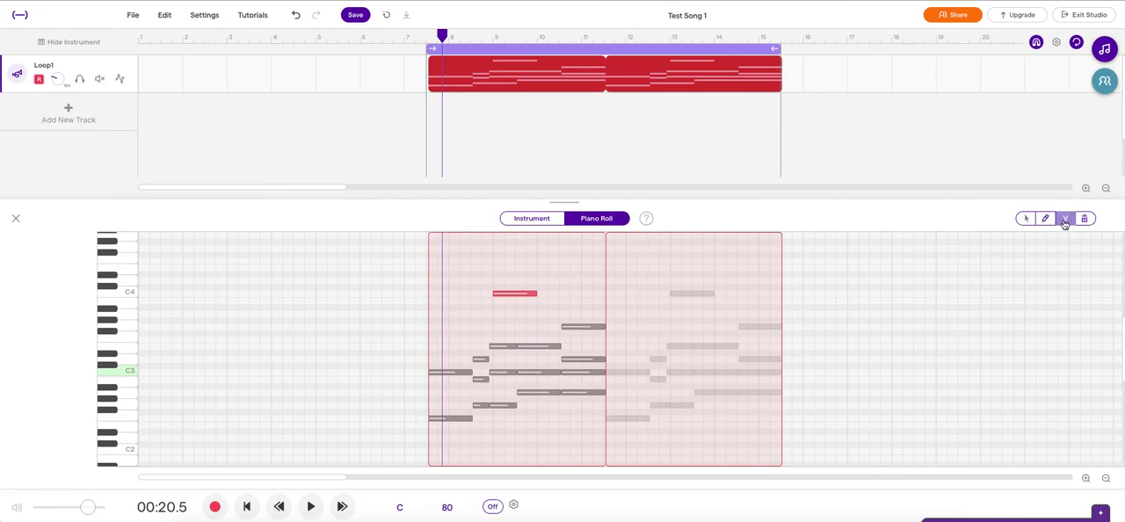
left_click(510, 294)
mouse_move(511, 294)
left_mouse_down()
mouse_move(515, 364)
mouse_move(509, 269)
mouse_move(509, 290)
left_mouse_up()
Step: Erase the C4 note at bar 9 and close the instrument area
left_click(1085, 219)
left_click(517, 295)
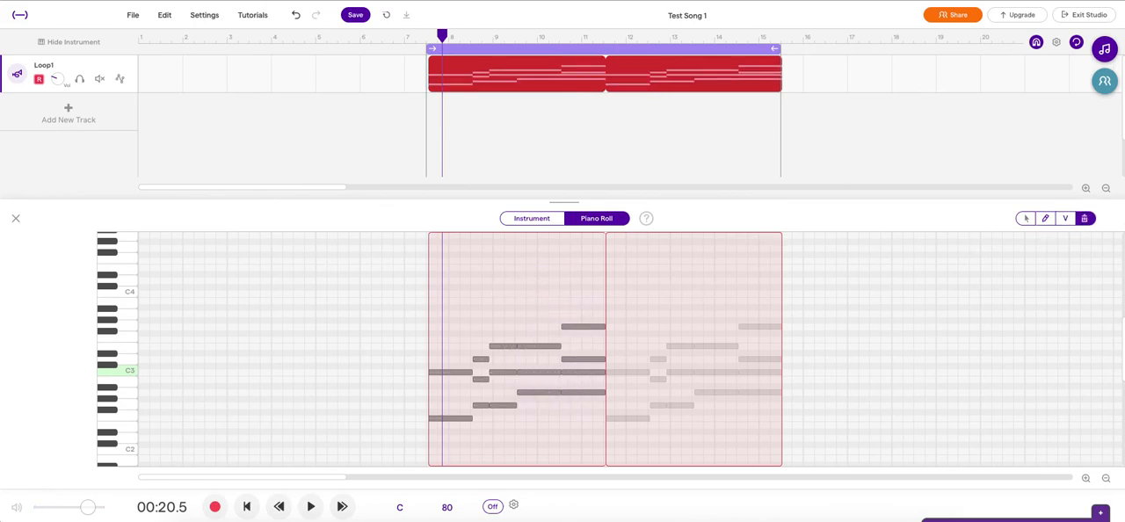
left_click(14, 221)
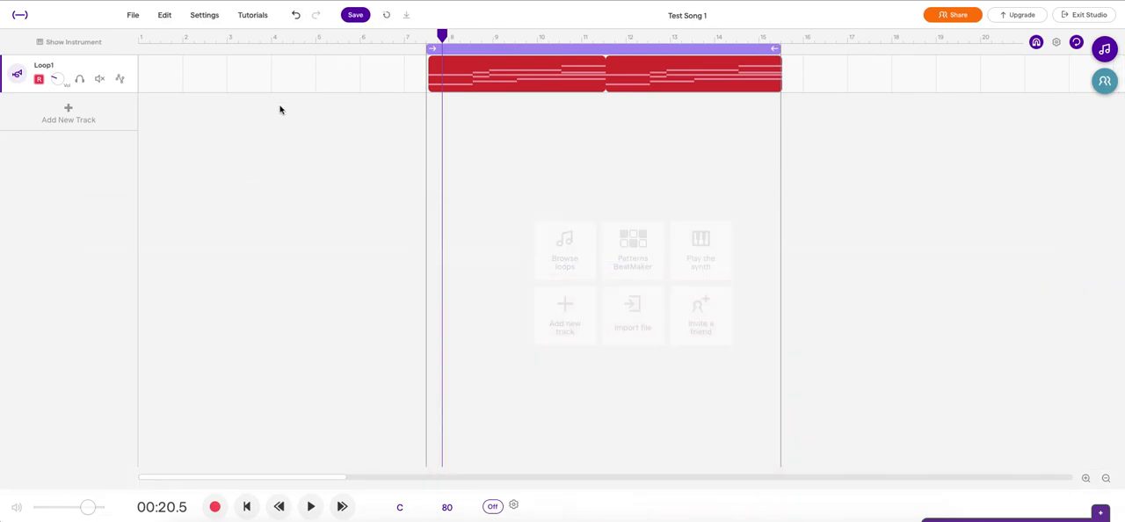
Step: Add a Voice & microphones track and set its voice preset to Podcast
left_click(68, 119)
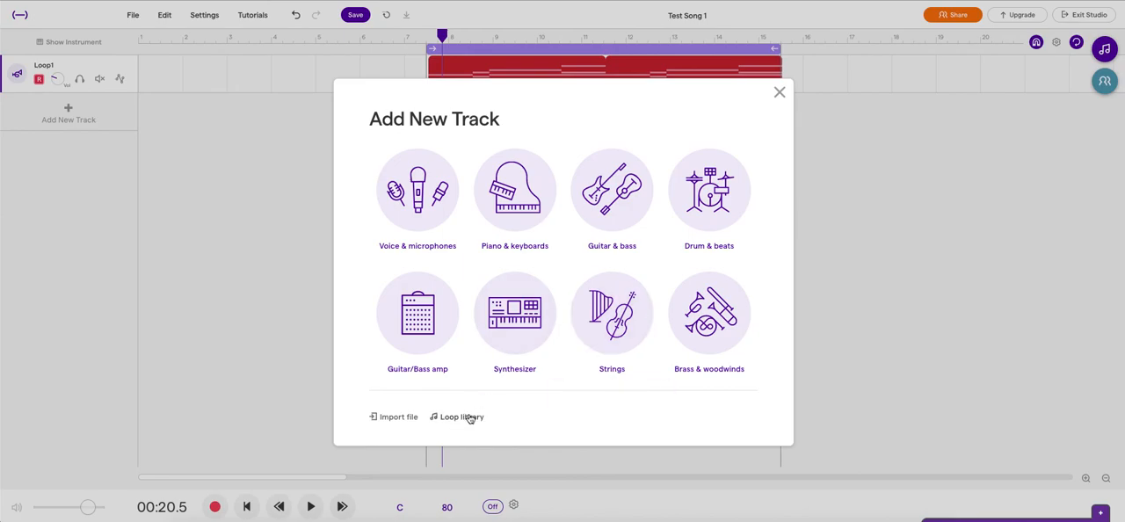
left_click(410, 186)
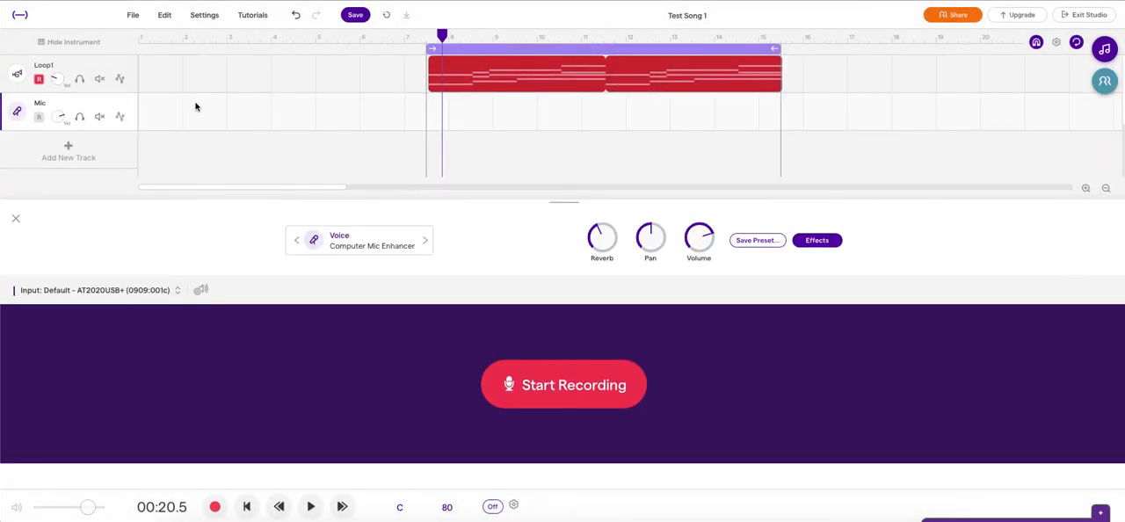
left_click(390, 246)
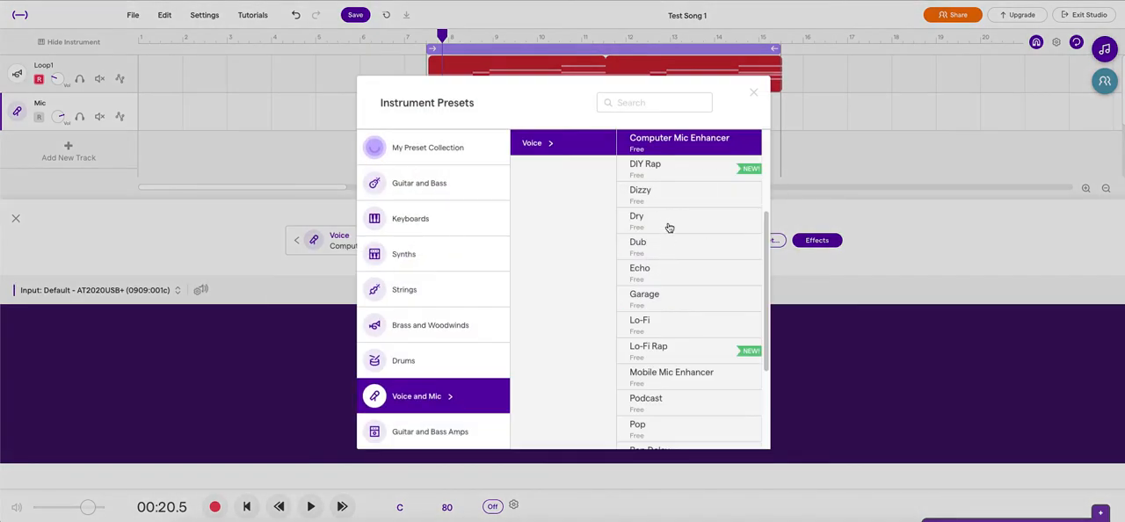
left_click(669, 227)
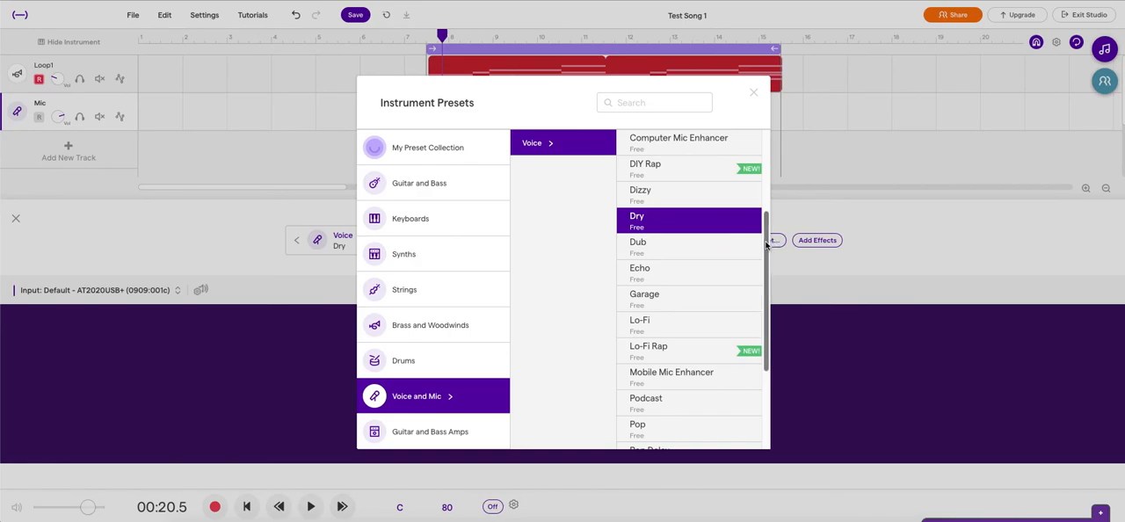
scroll(668, 299, "down", 2)
left_click(680, 304)
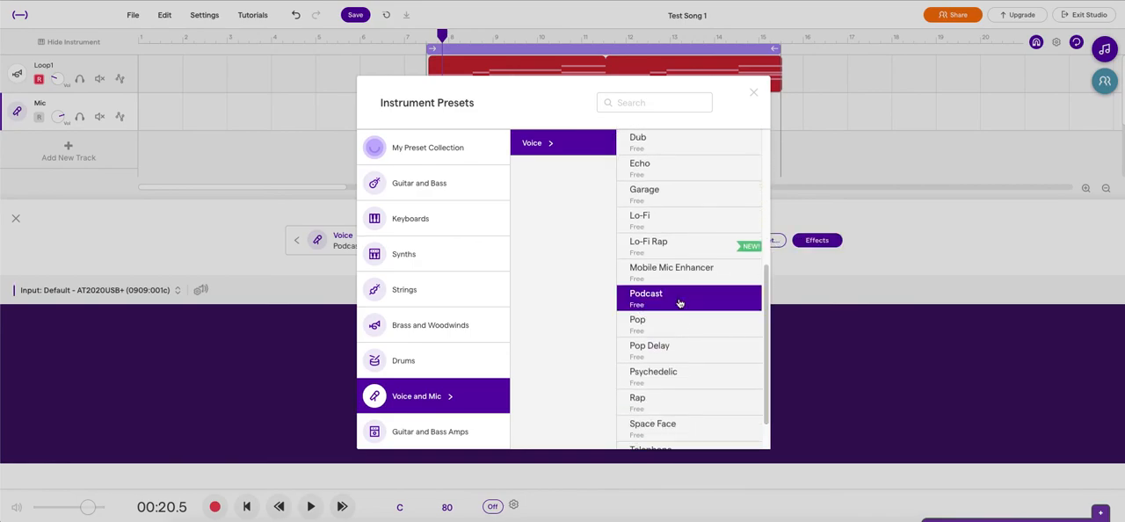
left_click(753, 94)
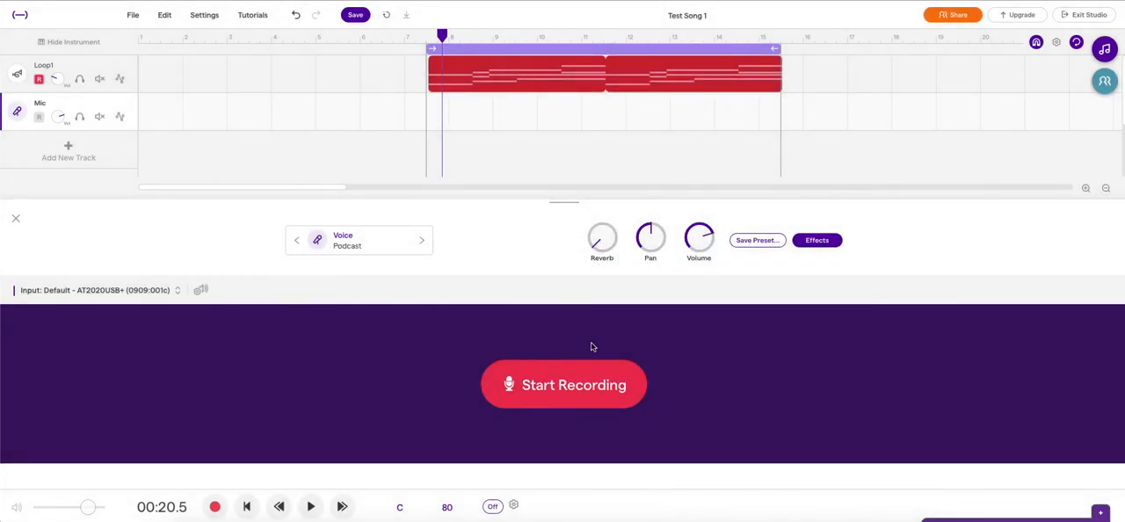
Step: View the Podcast preset's effects and switch the Mic track to the Dry voice preset
left_click(816, 240)
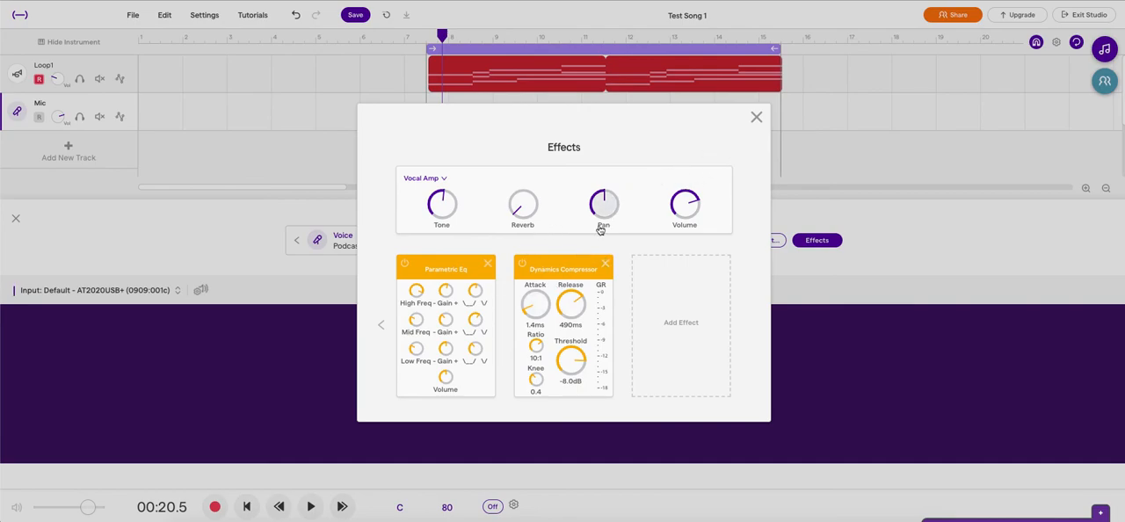
left_click(756, 118)
left_click(395, 249)
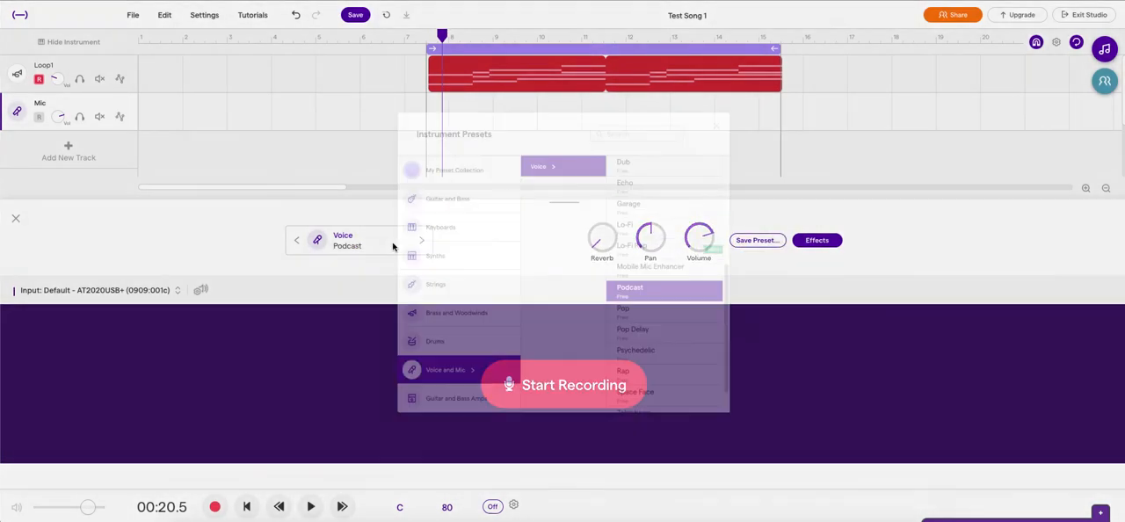
scroll(668, 254, "up", 4)
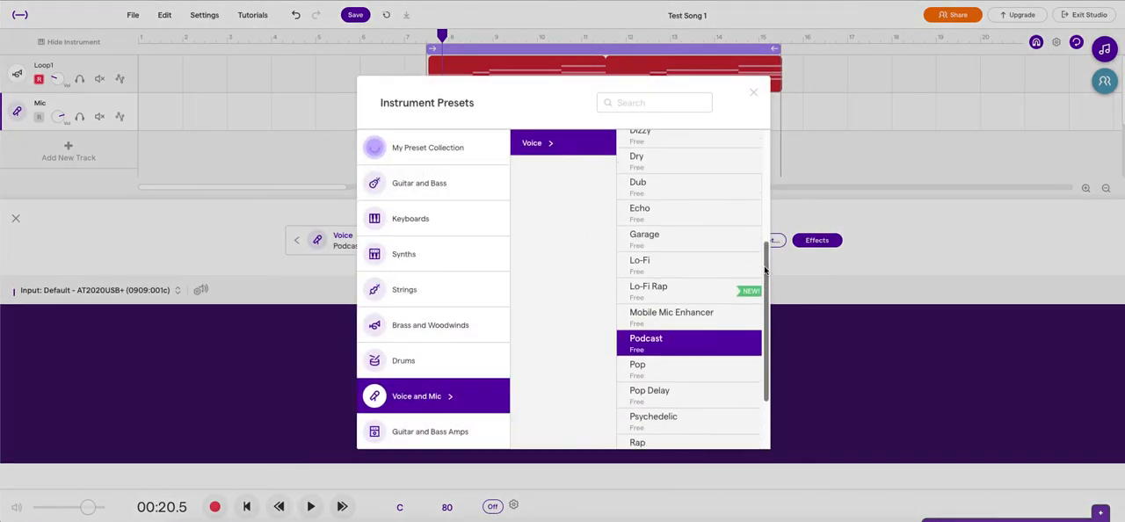
left_click(648, 248)
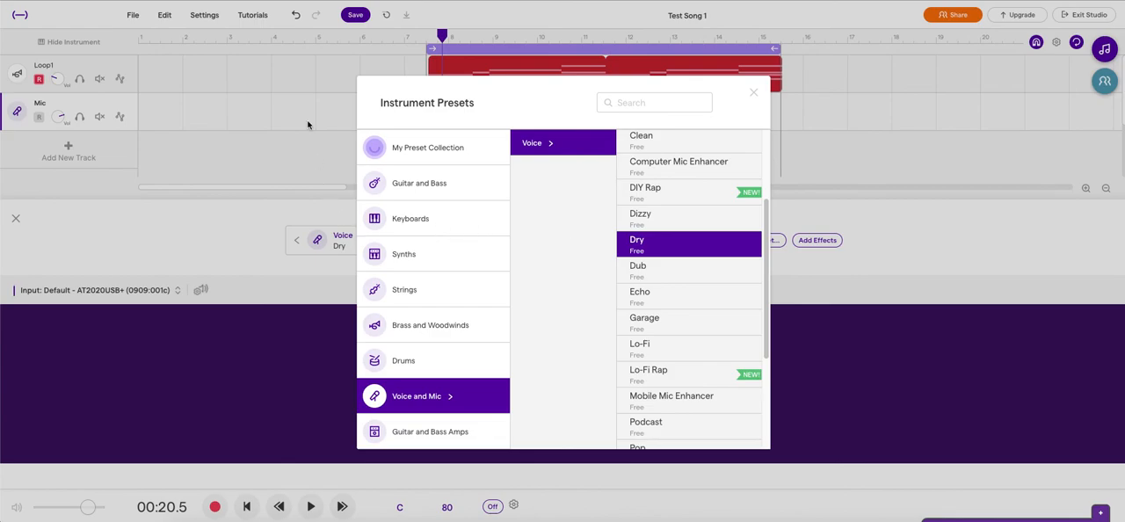
left_click(754, 93)
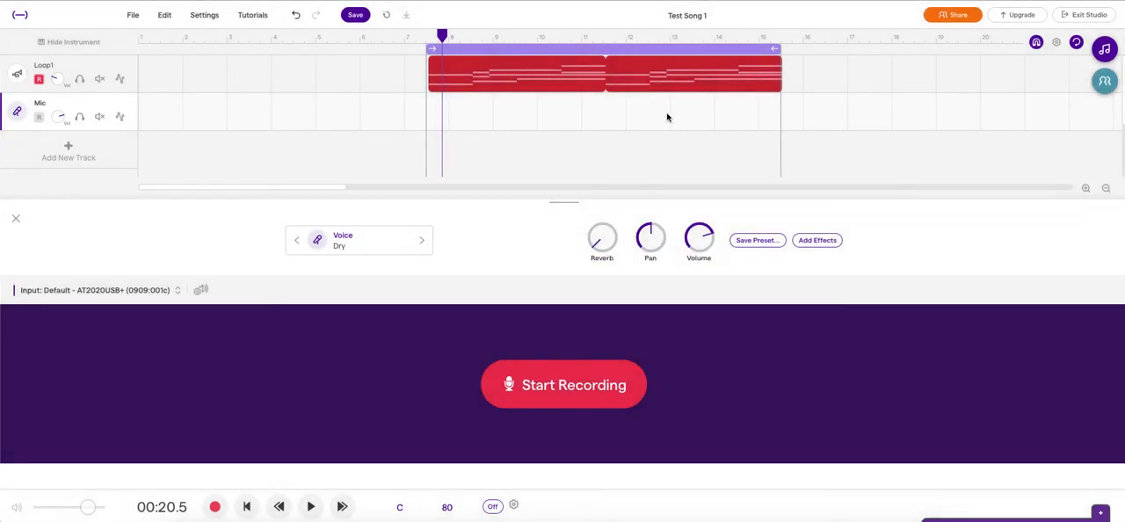
Step: Try the built-in internal microphone as the Mic track's input, and settle on AT2020USB+ (0909:001c)
left_click(175, 293)
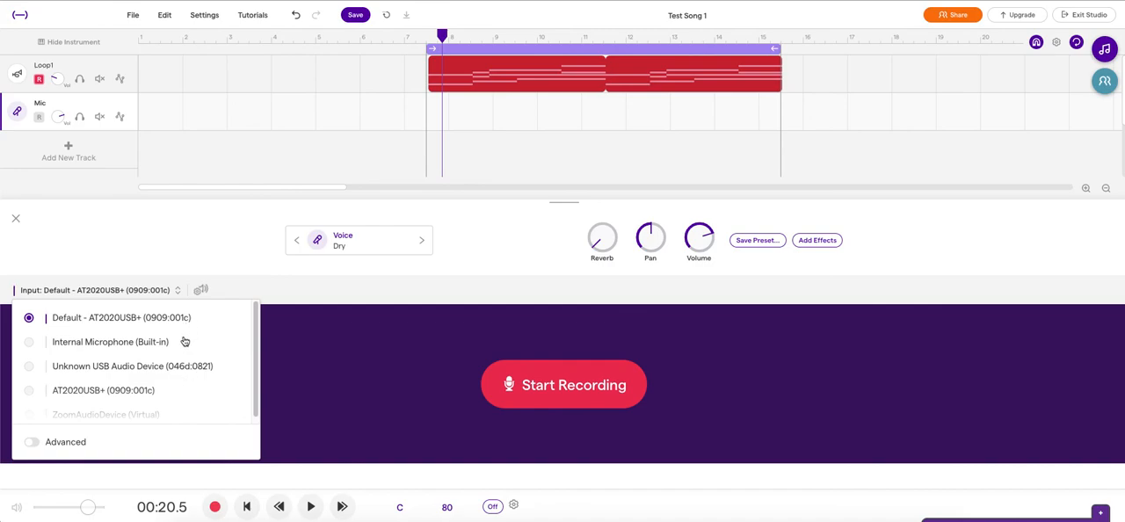
left_click(100, 345)
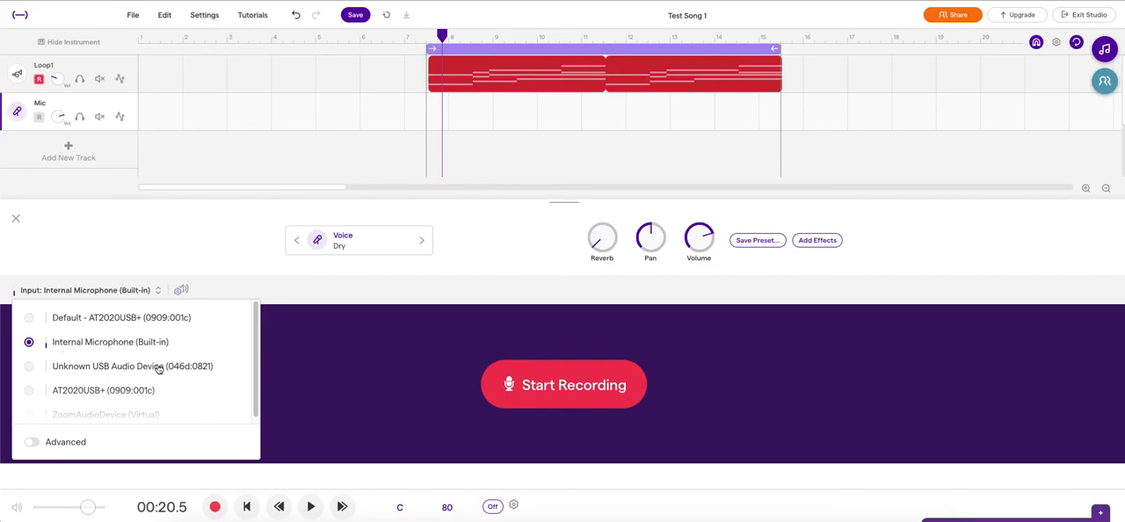
scroll(237, 378, "down", 1)
left_click(138, 384)
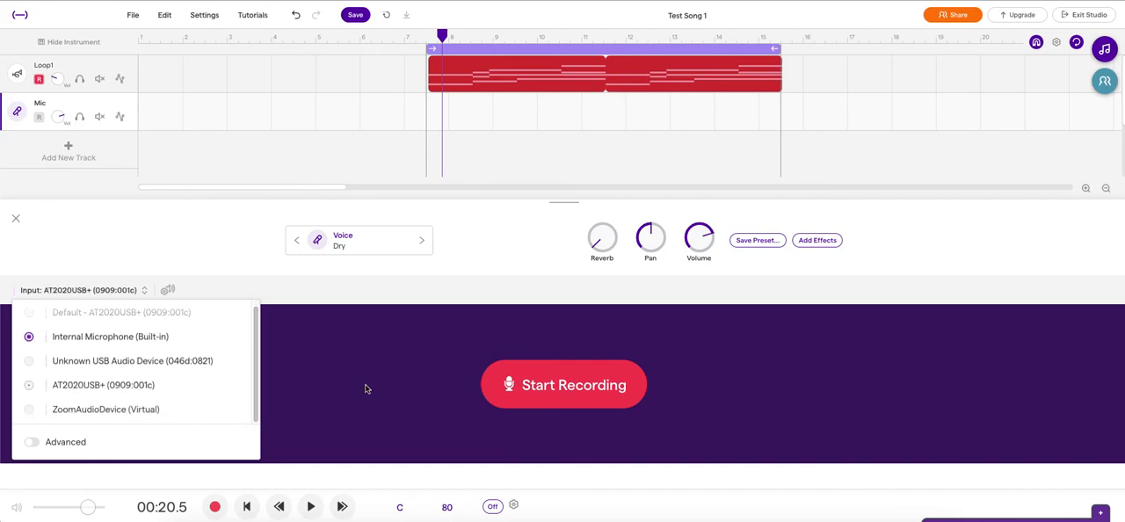
left_click(216, 268)
Step: Run the Volume Check test for the microphone input and accept the adjusted level
left_click(168, 291)
left_click(566, 373)
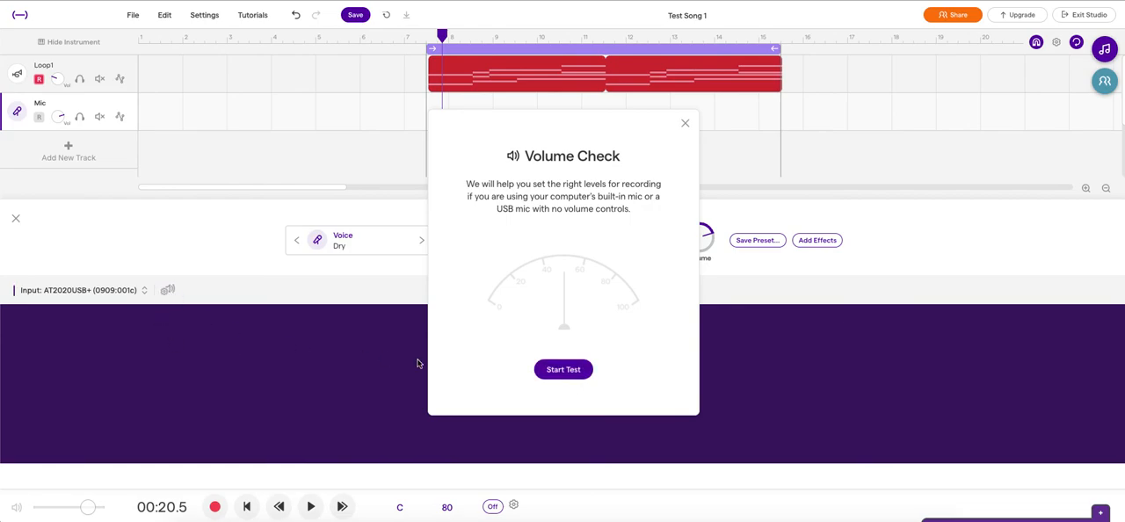
left_click(552, 370)
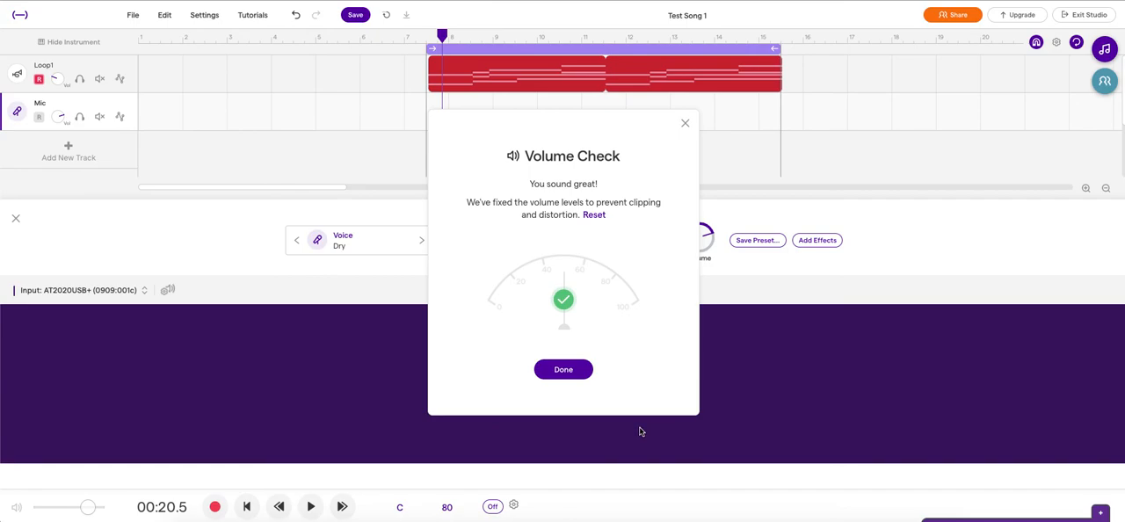
left_click(580, 376)
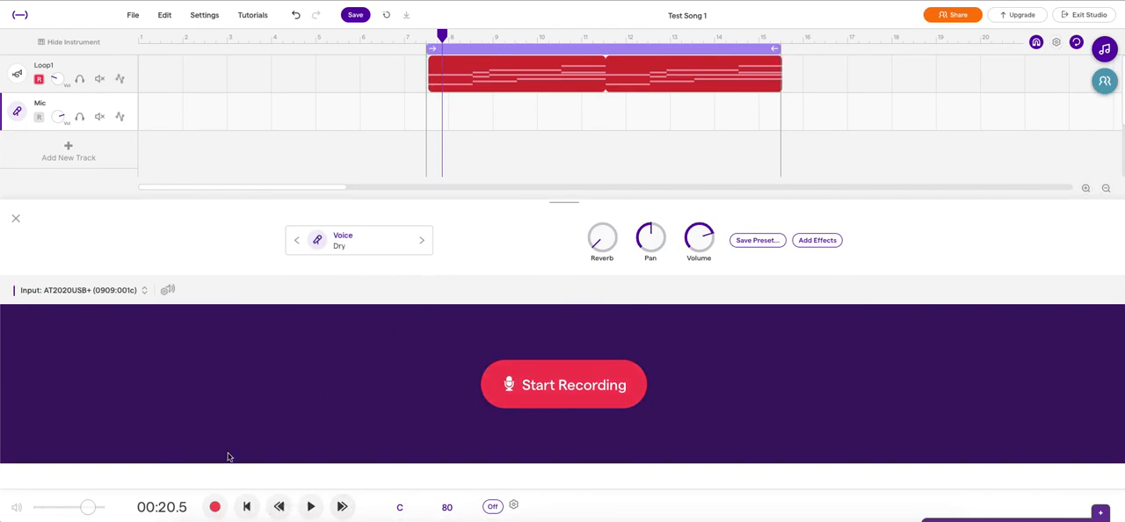
Step: Return to the song's start, mute the Loop1 track, and move record arming from Loop1 to the Mic track
left_click(248, 507)
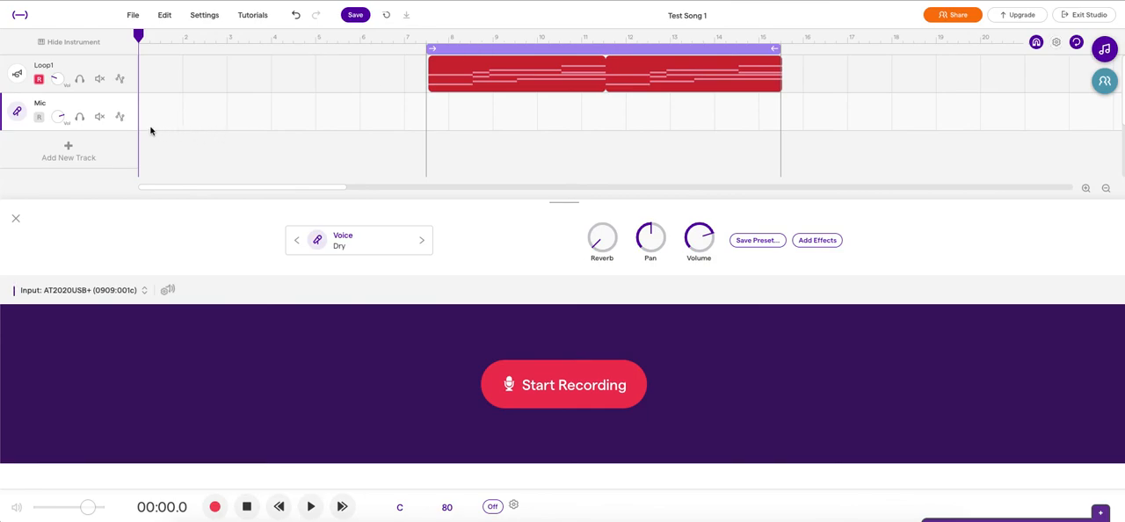
left_click(99, 79)
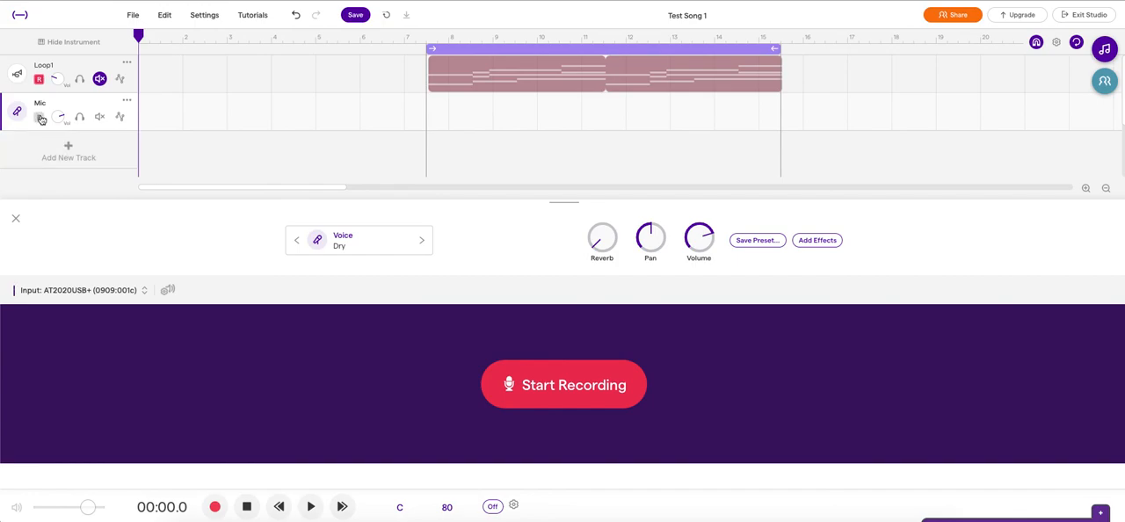
left_click(40, 118)
left_click(641, 336)
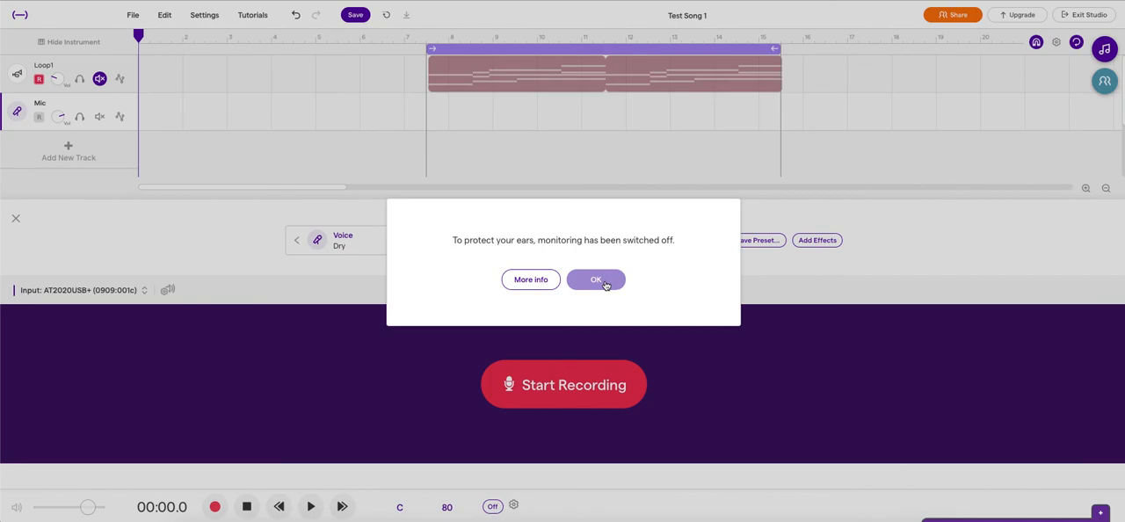
left_click(597, 280)
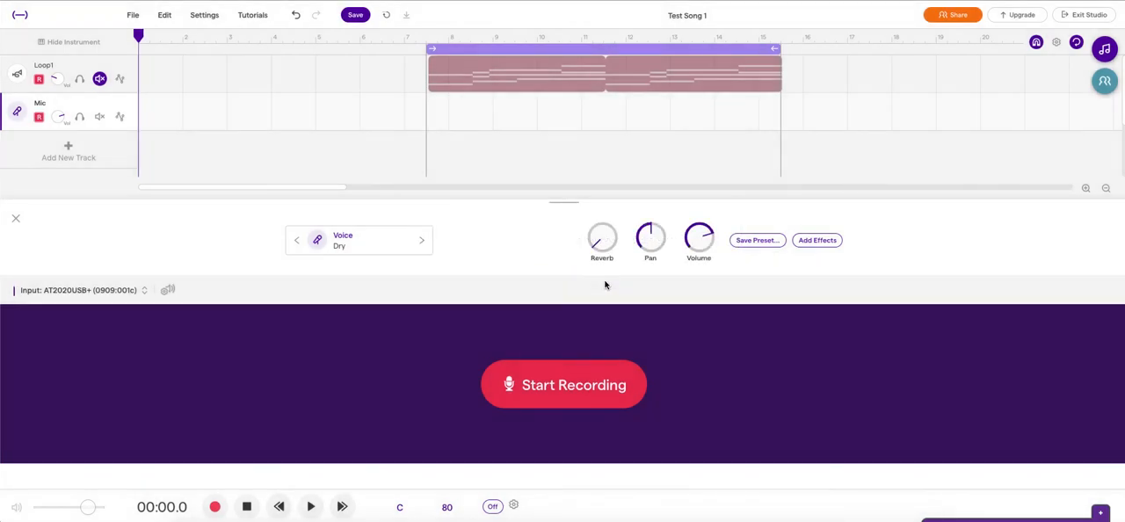
left_click(39, 81)
Step: Record a voice take about 1.5 bars long on the Mic track from the start of the cycle region
left_click(215, 508)
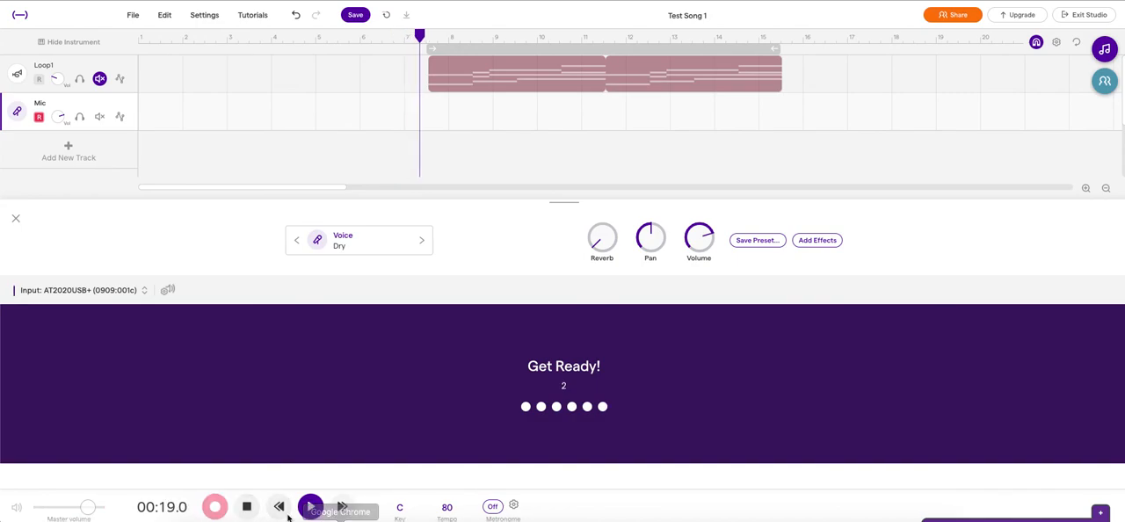
left_click(248, 507)
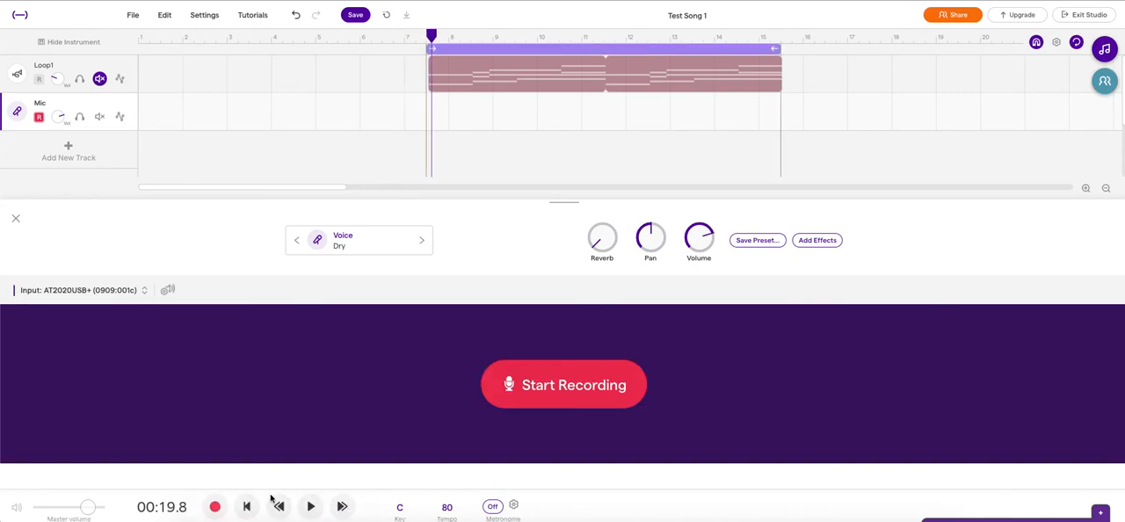
left_click(584, 383)
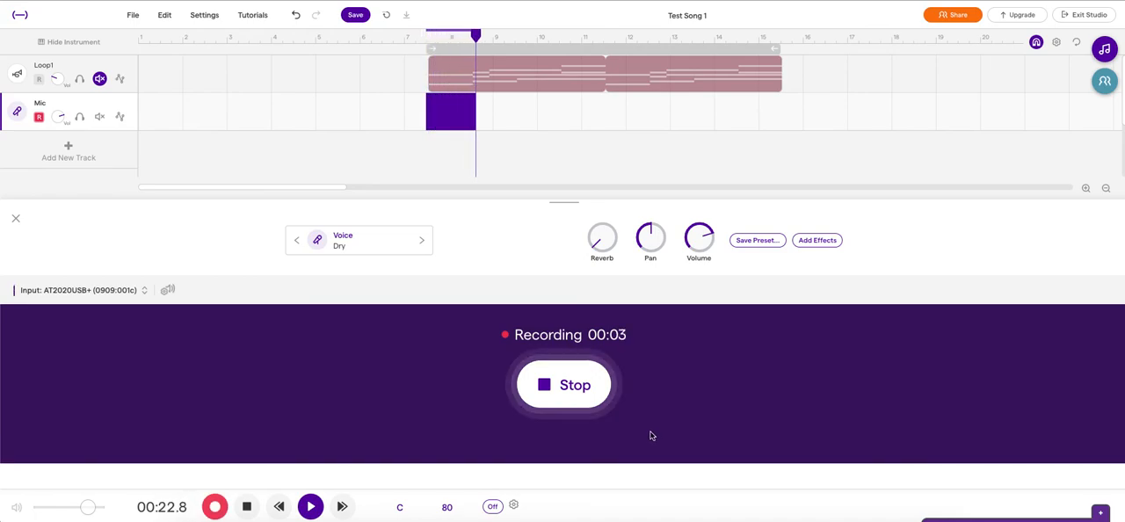
left_click(572, 386)
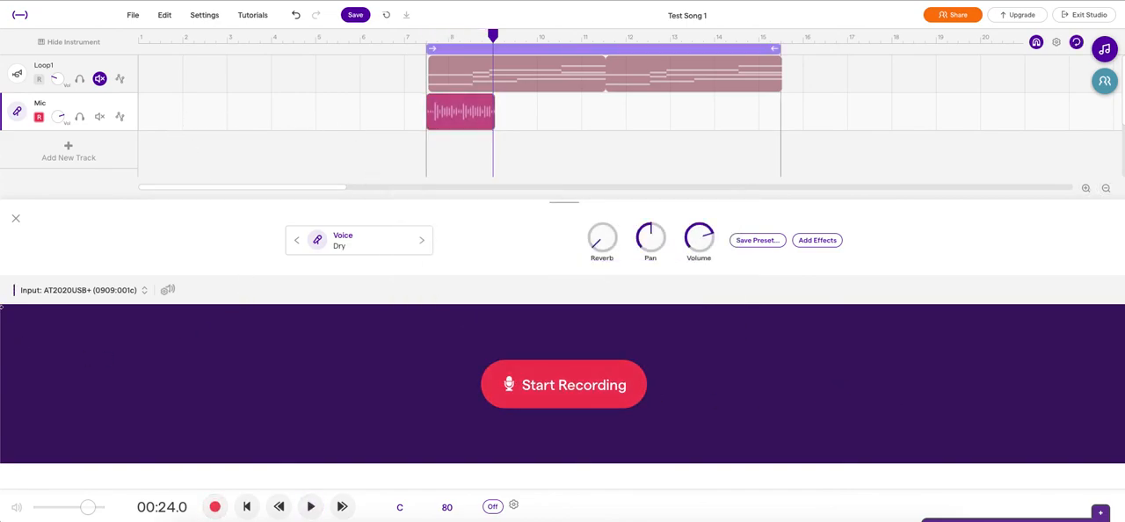
Step: Close the instrument area, move the recorded voice clip to bar 1, and turn off the cycle
left_click(15, 218)
left_click_drag(460, 120, 171, 116)
left_click(593, 54)
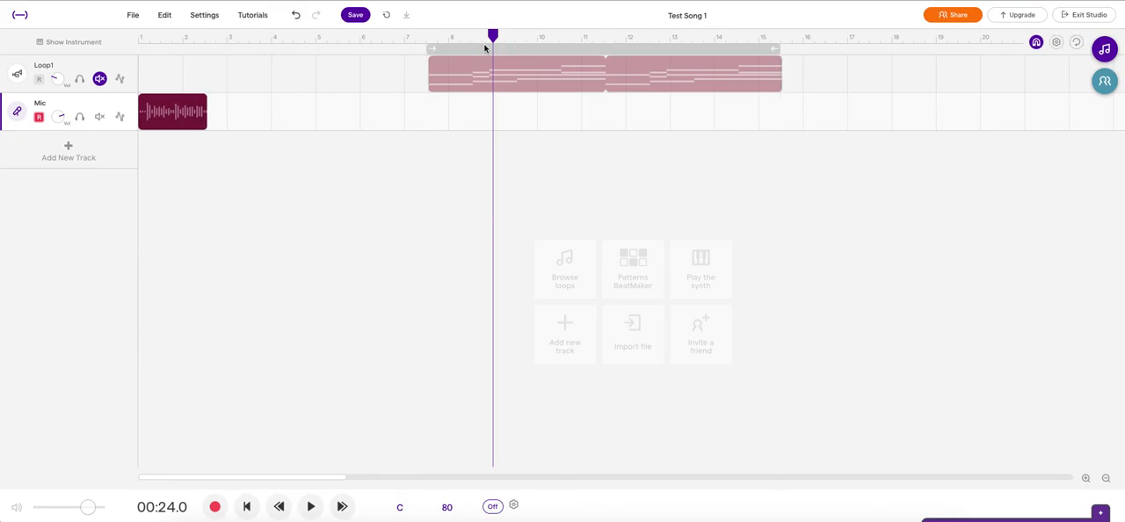
Step: Play the recorded voice clip from the song's start and stop playback
left_click(247, 507)
left_click(312, 507)
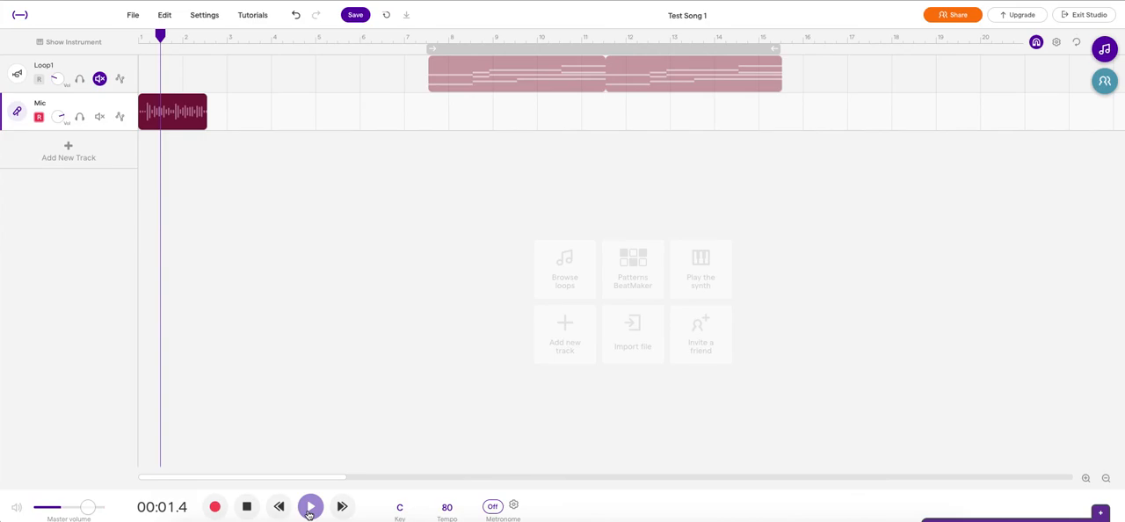
left_click(247, 507)
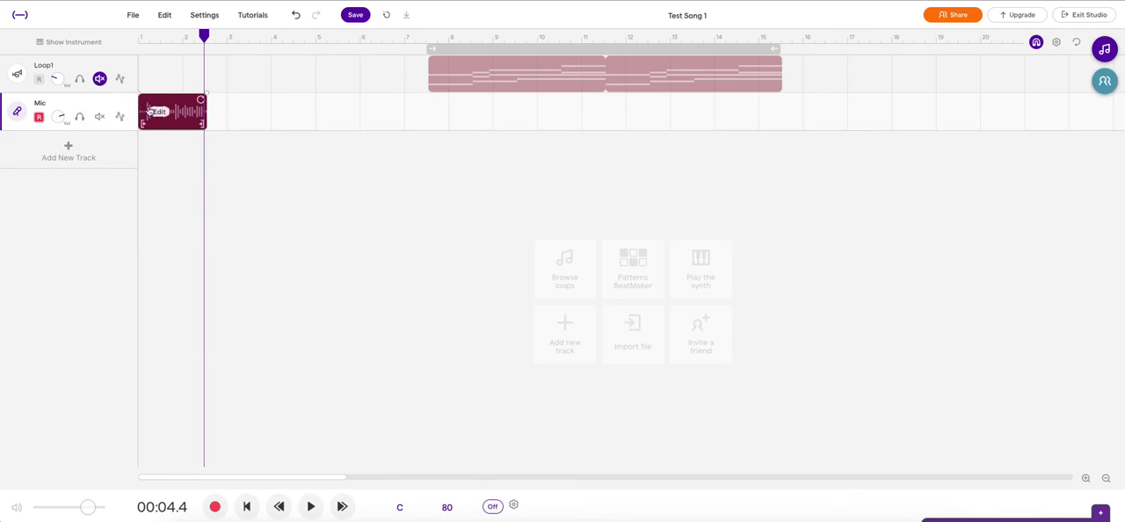
Step: Reopen the Mic track's instrument area and apply the Podcast voice preset to the recording
left_click(17, 112)
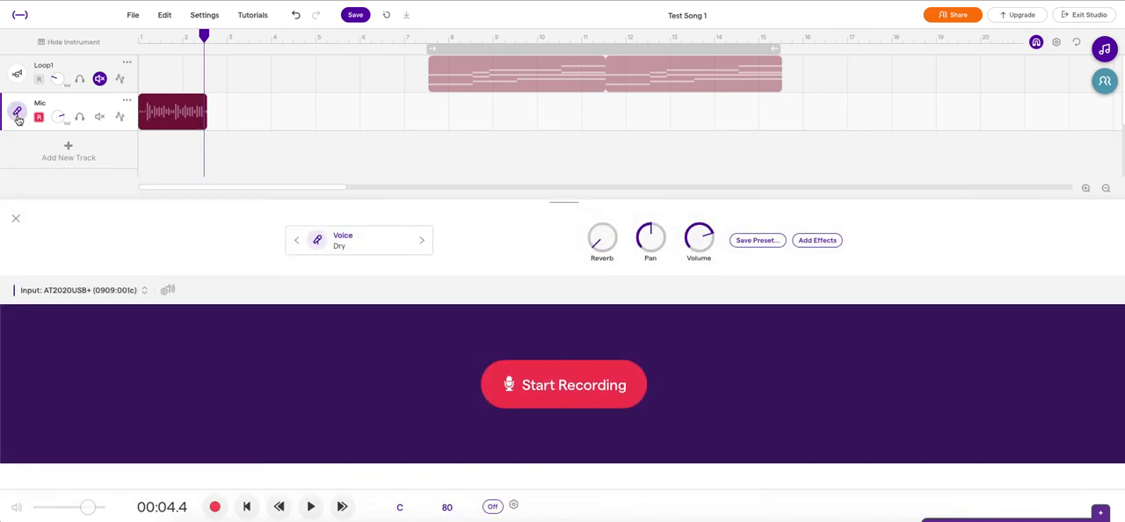
left_click(380, 243)
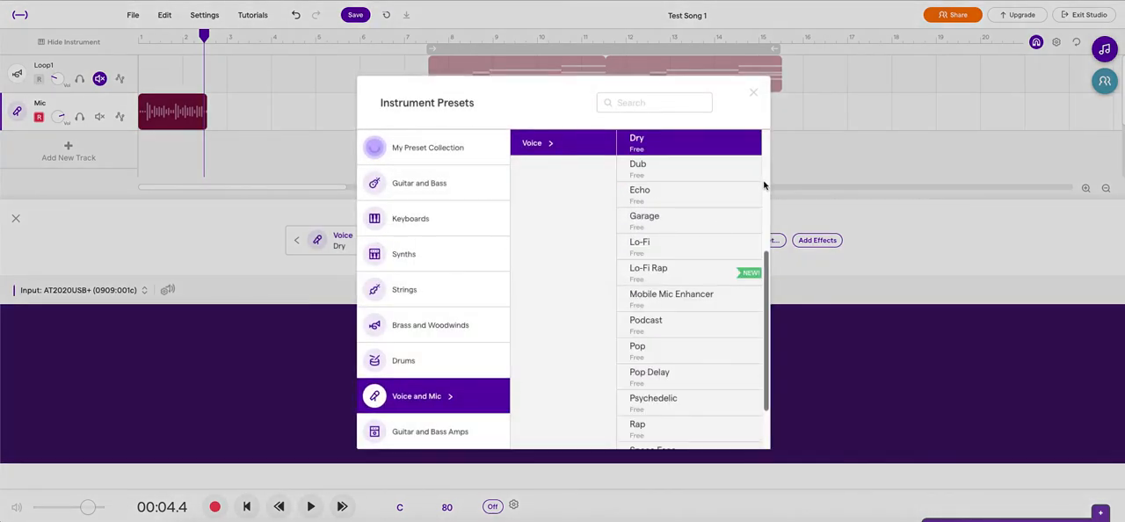
scroll(766, 266, "down", 2)
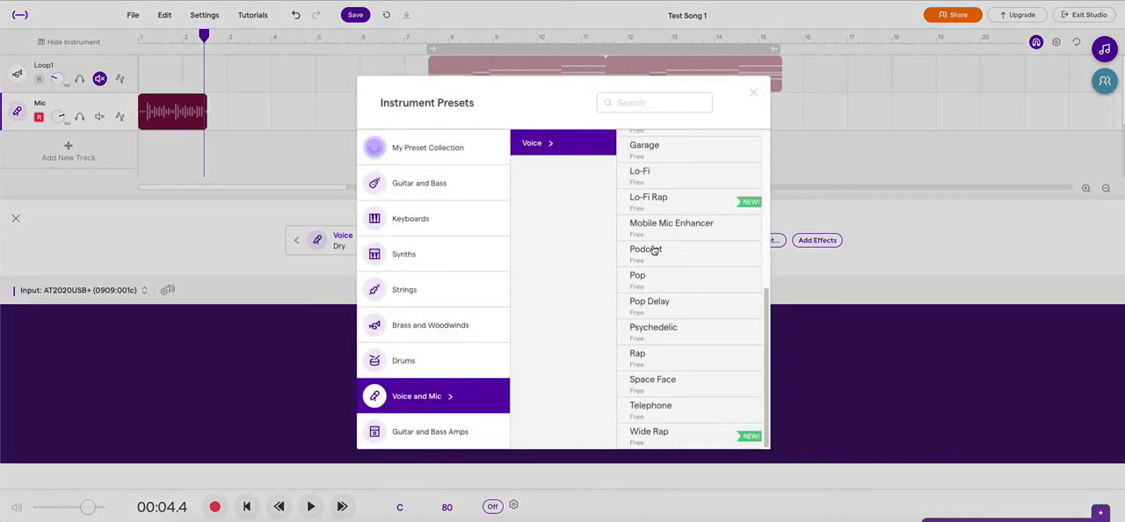
left_click(659, 253)
left_click(903, 215)
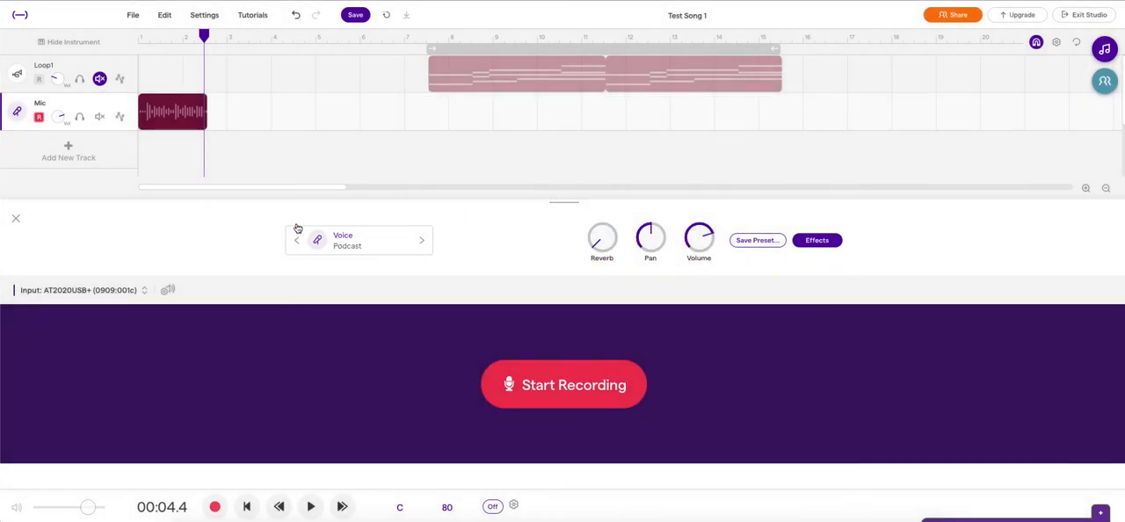
Step: Play the voice clip from the song's start with the Podcast preset and stop playback
left_click(248, 507)
left_click(310, 507)
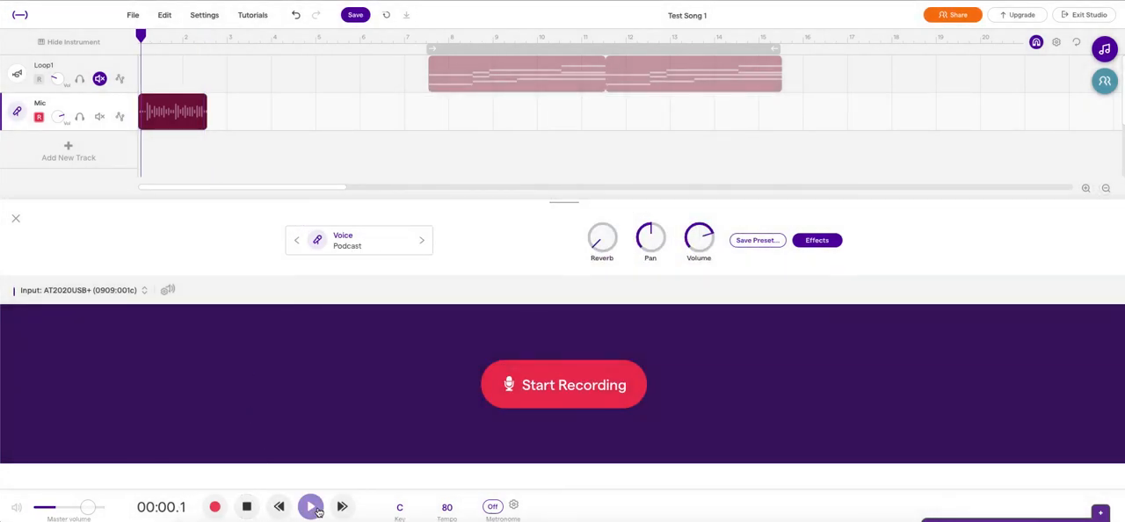
left_click(247, 507)
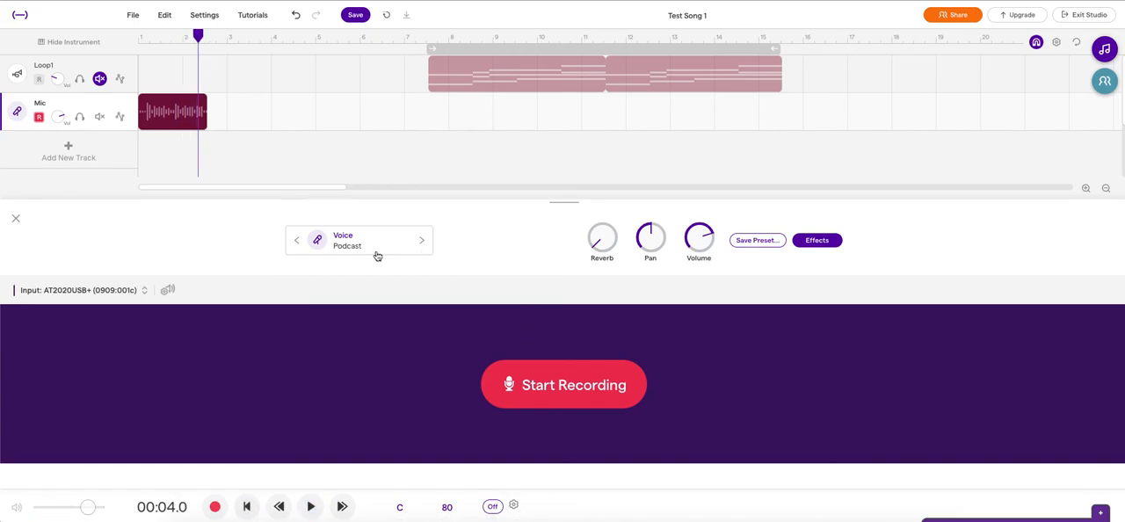
Step: Apply the Psychedelic voice preset to the Mic track
left_click(407, 245)
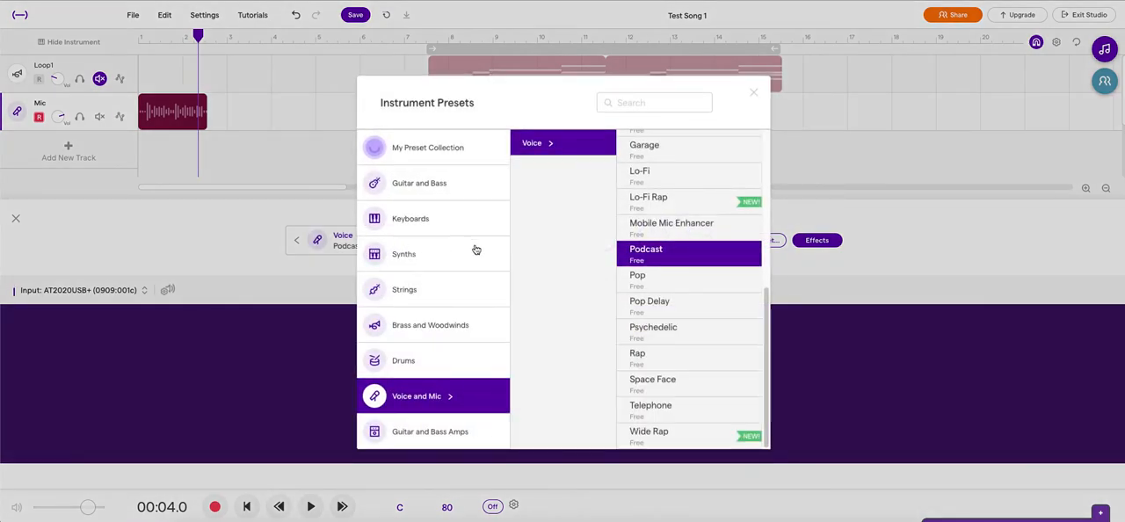
left_click(712, 338)
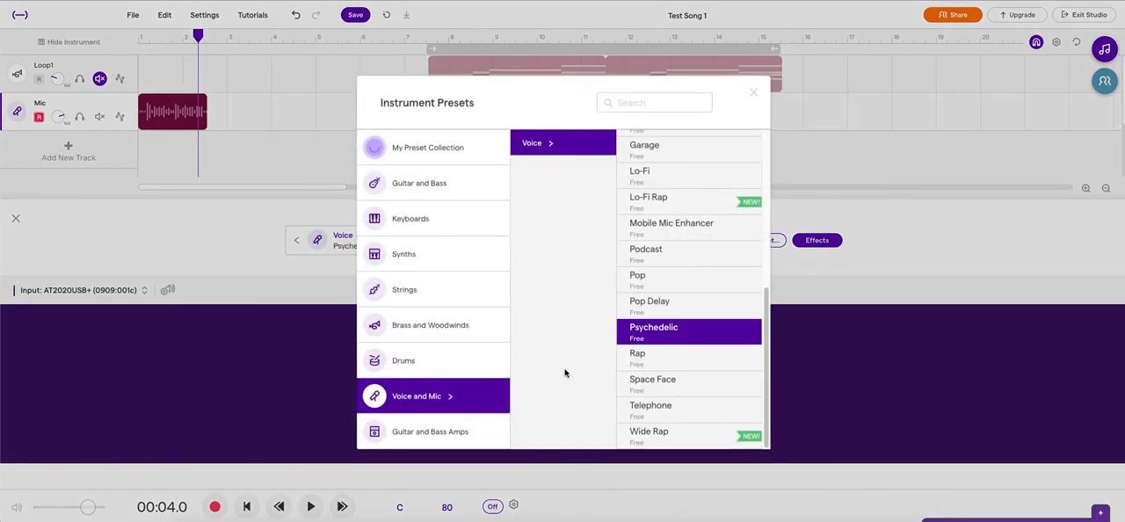
left_click(753, 95)
Step: Play the voice clip from the song's start with the Psychedelic preset and stop playback
left_click(247, 507)
left_click(310, 508)
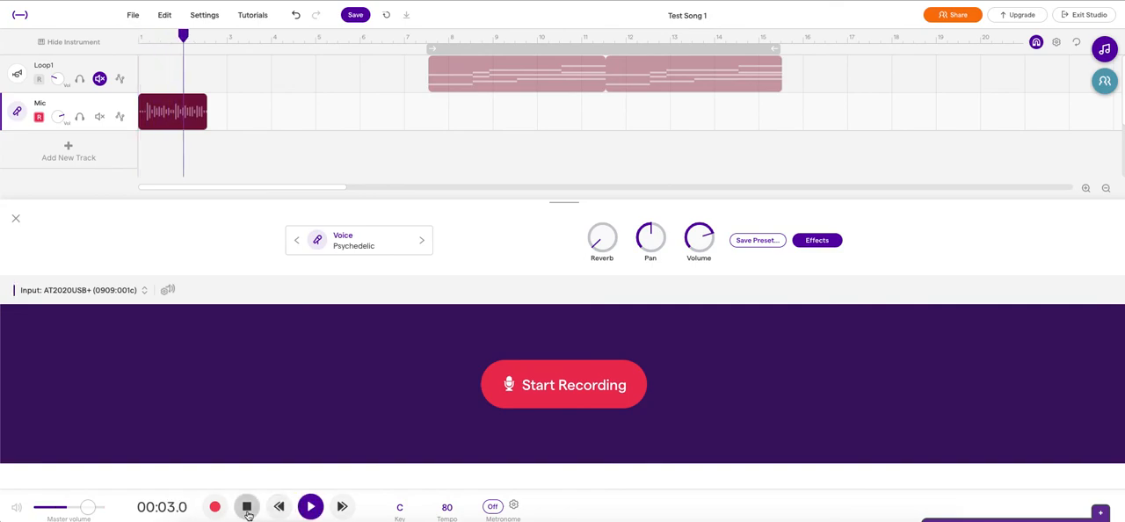
left_click(247, 507)
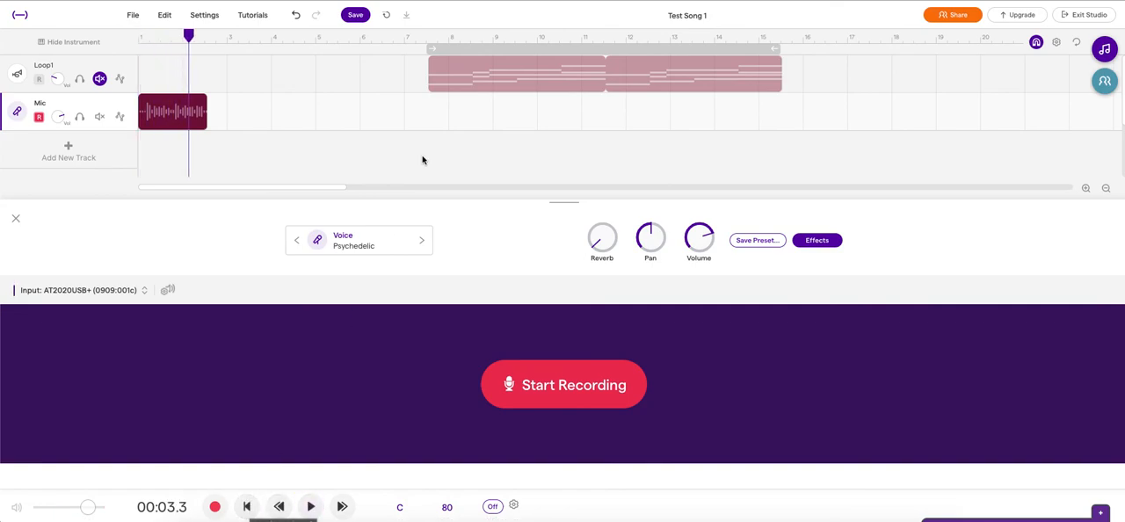
Step: Change the Mic track's voice preset to Dry
left_click(391, 233)
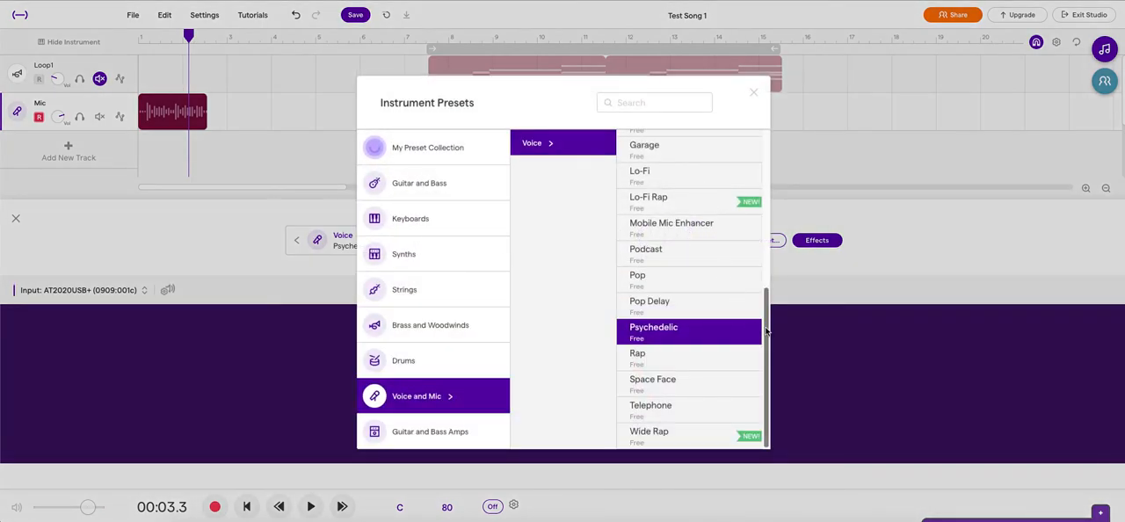
scroll(756, 264, "up", 5)
scroll(754, 176, "down", 2)
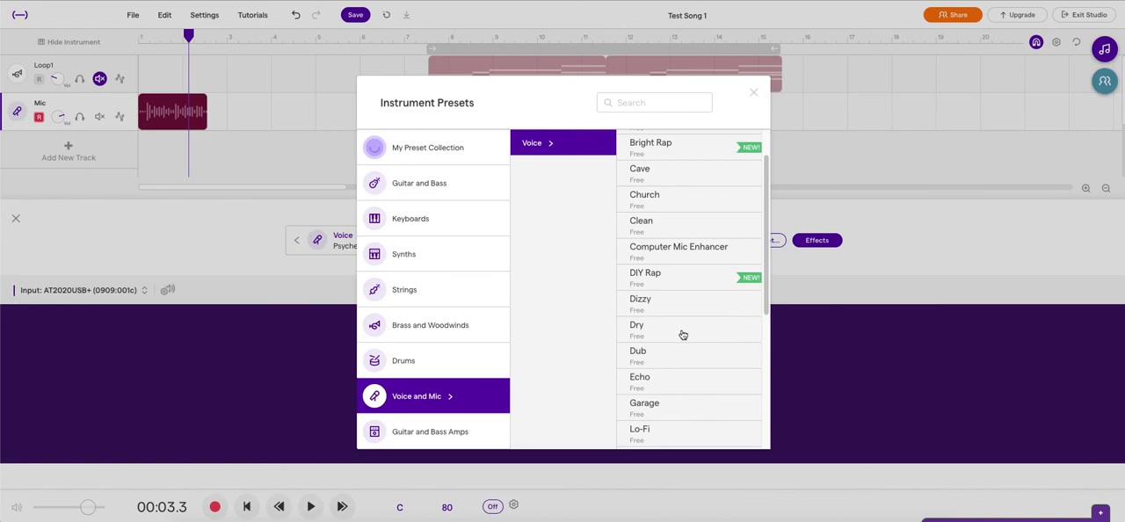
left_click(683, 335)
left_click(754, 93)
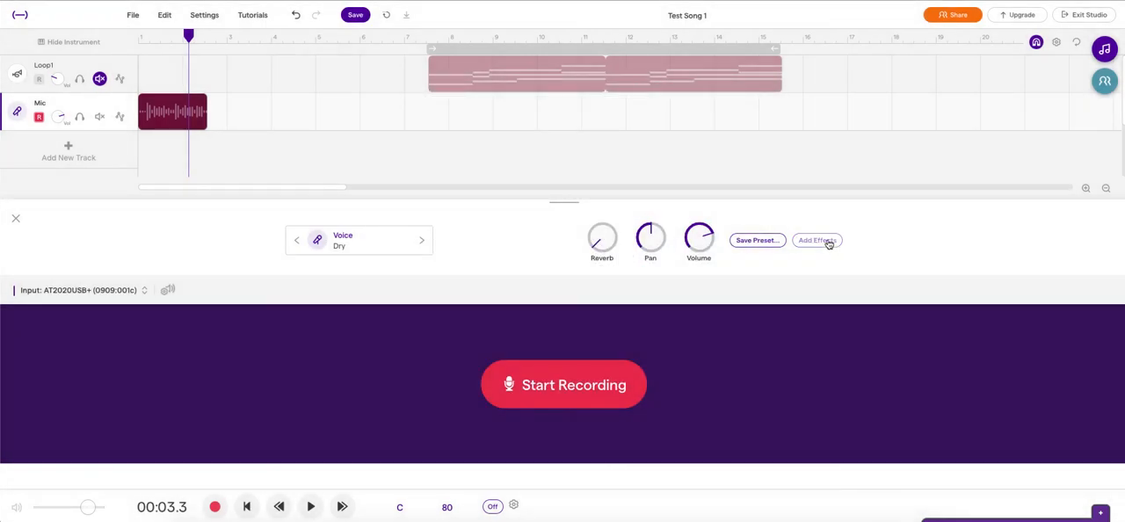
Step: Examine the Mic track's effects and the list of effects available to add, adding none
left_click(818, 241)
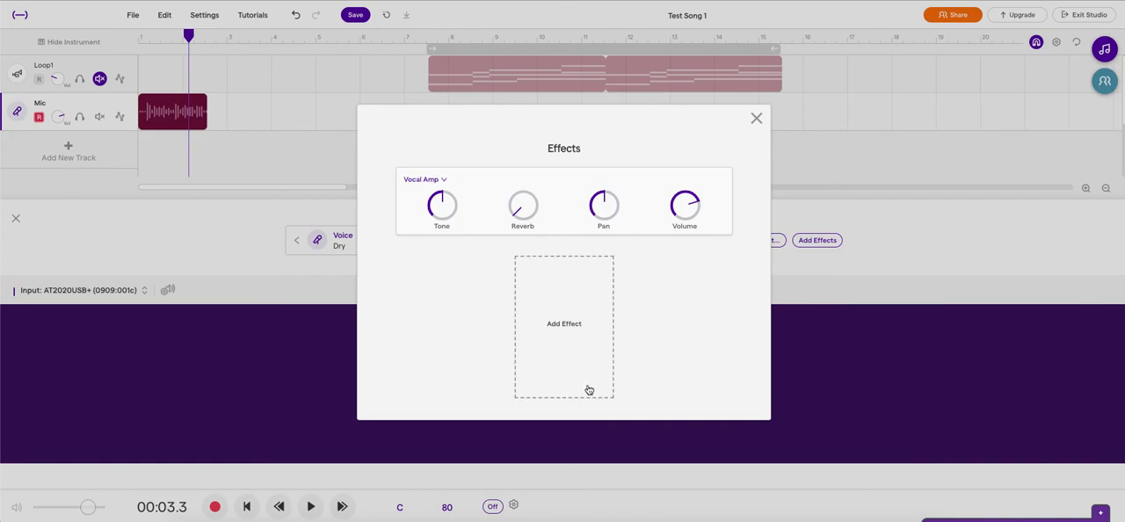
left_click(605, 381)
left_click(836, 57)
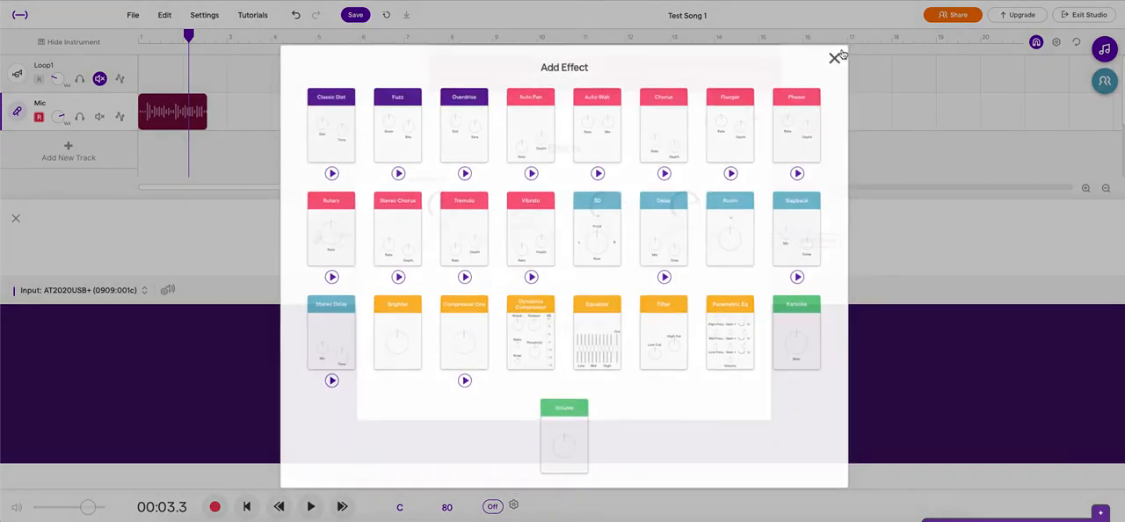
left_click(756, 118)
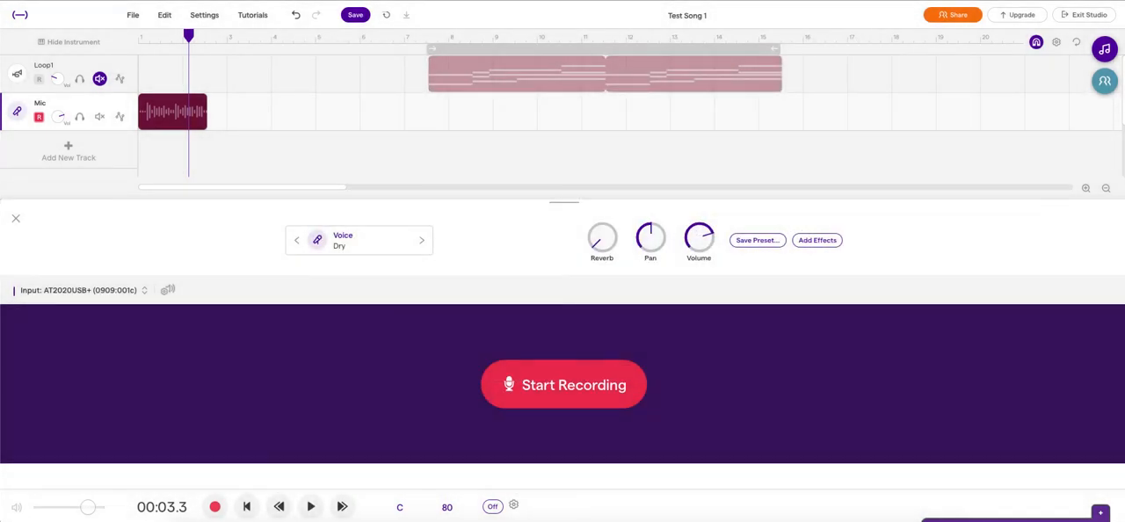
Step: Close the instrument area, and show and hide the Mic track's automation
left_click(15, 219)
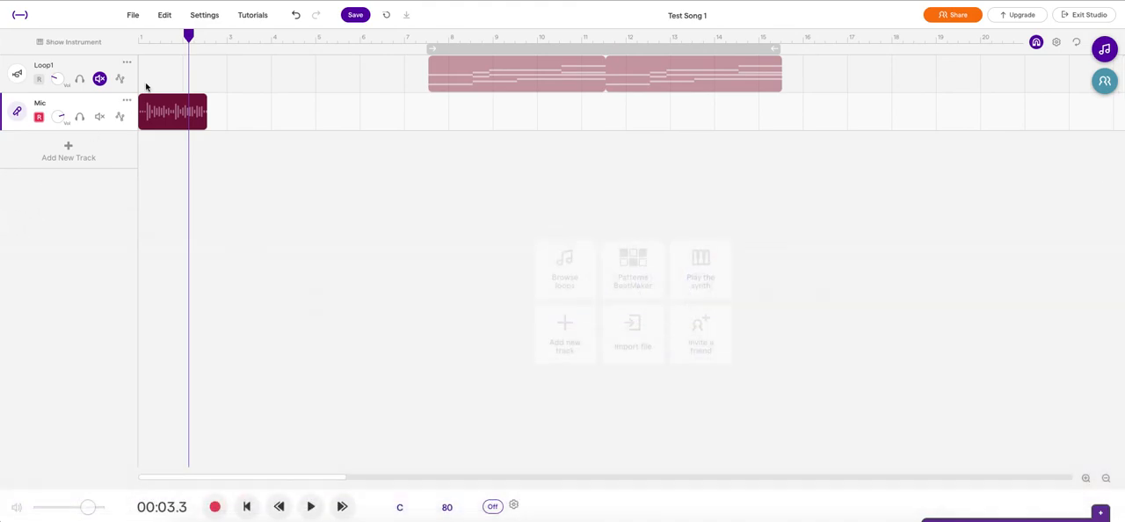
left_click(120, 116)
left_click(119, 116)
Step: Zoom the timeline in on the recorded voice clip and back out to see the whole arrangement
mouse_move(200, 126)
left_click(1085, 478)
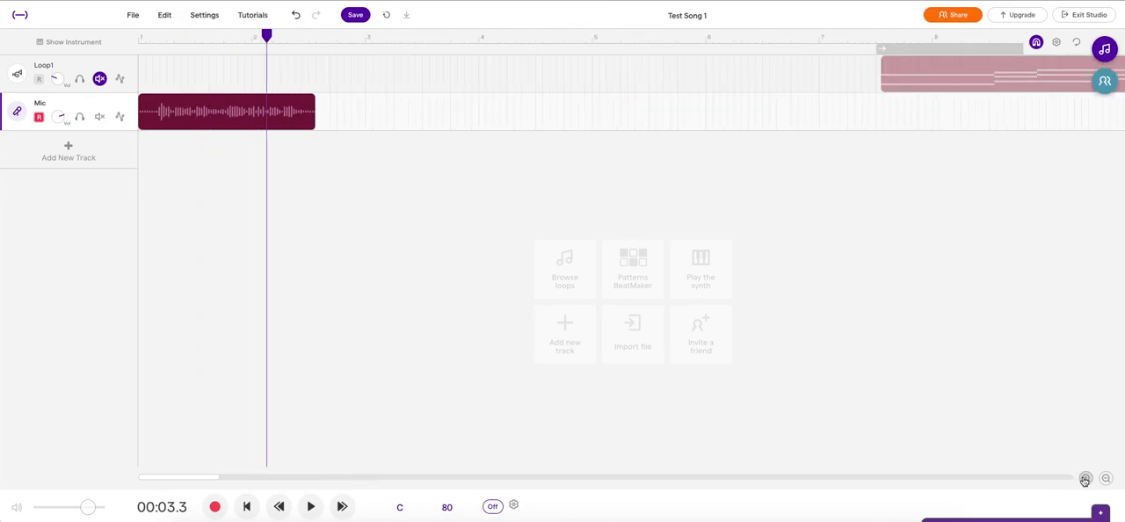
left_click(1084, 478)
left_click(1085, 478)
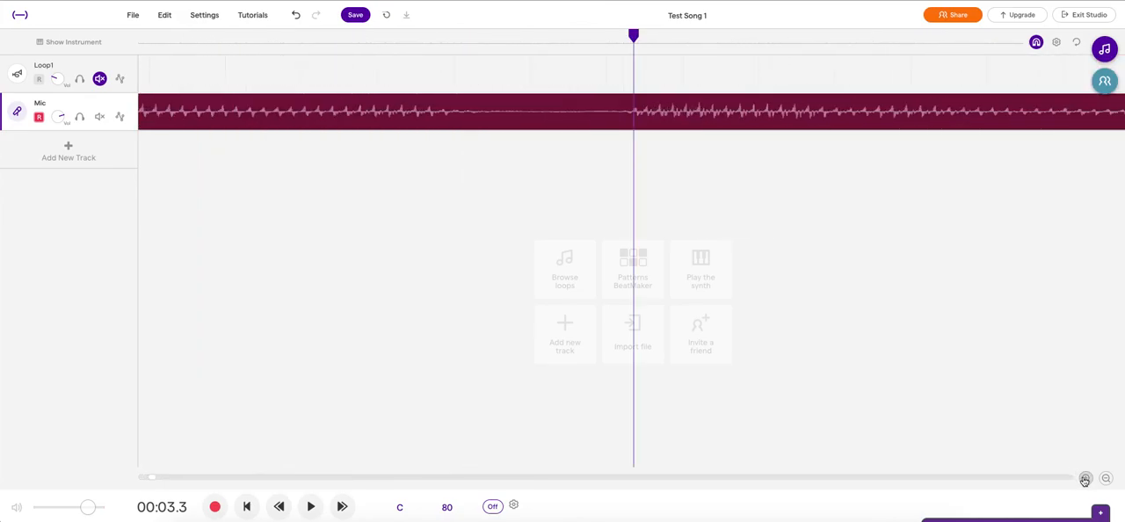
left_click(1106, 478)
left_click(1106, 478)
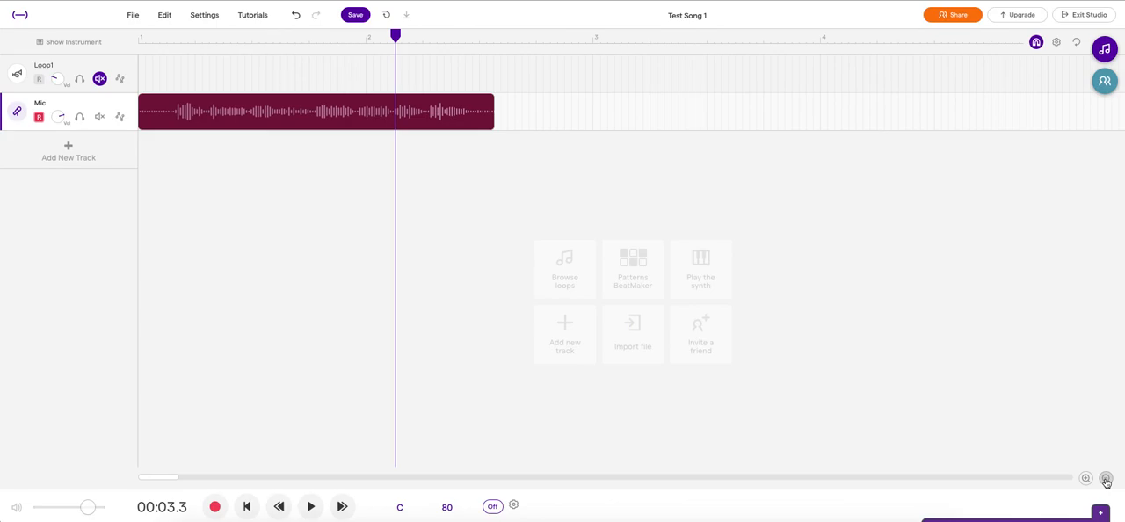
left_click(1106, 478)
left_click(1105, 478)
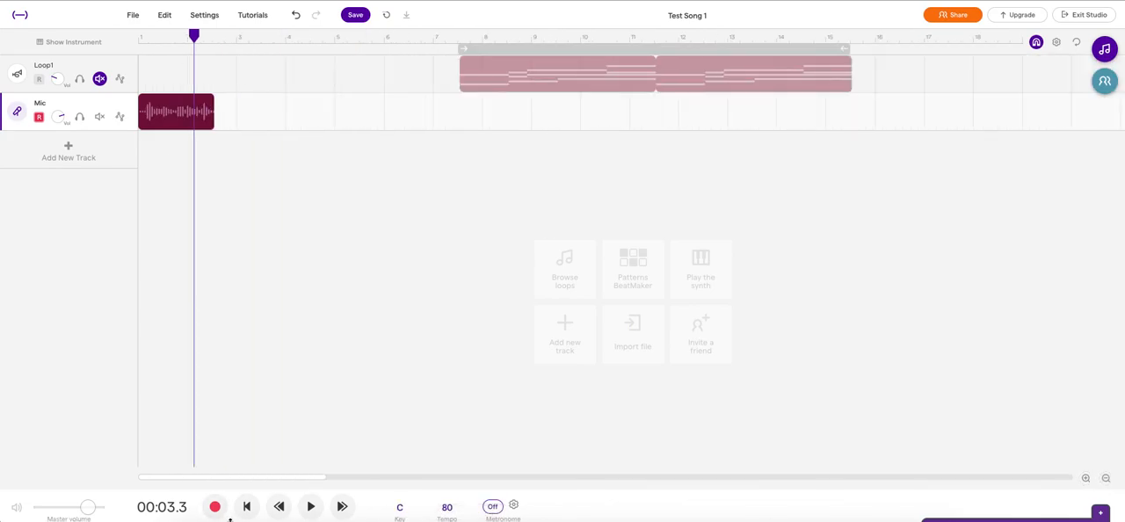
Step: Look at the metronome control and its settings, leaving the metronome off
left_click(494, 511)
left_click(514, 507)
left_click(514, 507)
Step: Set the song tempo to 111 BPM using tap tempo and fine adjustment, and adjust the audio to match
left_click(449, 508)
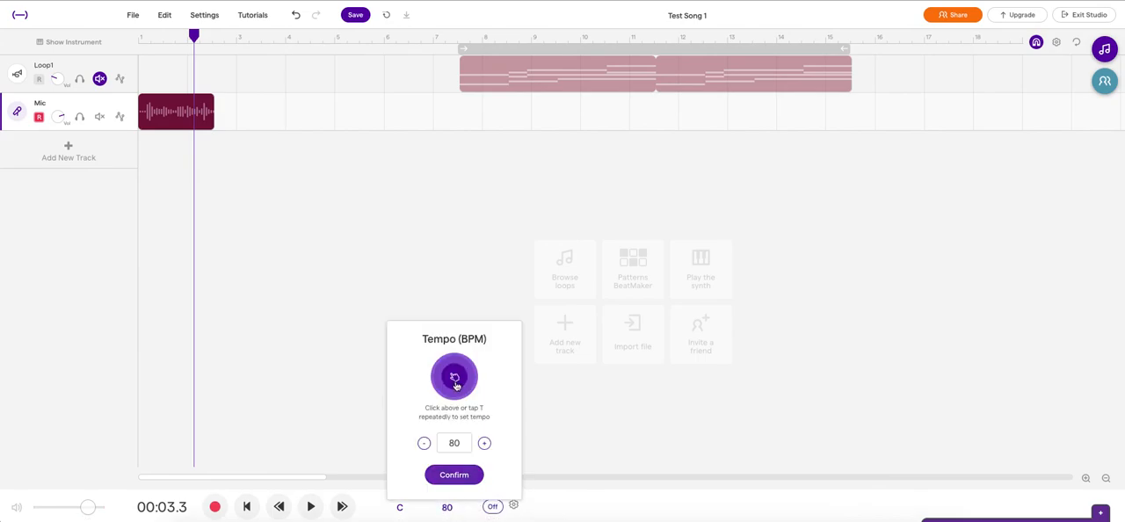
left_click(455, 378)
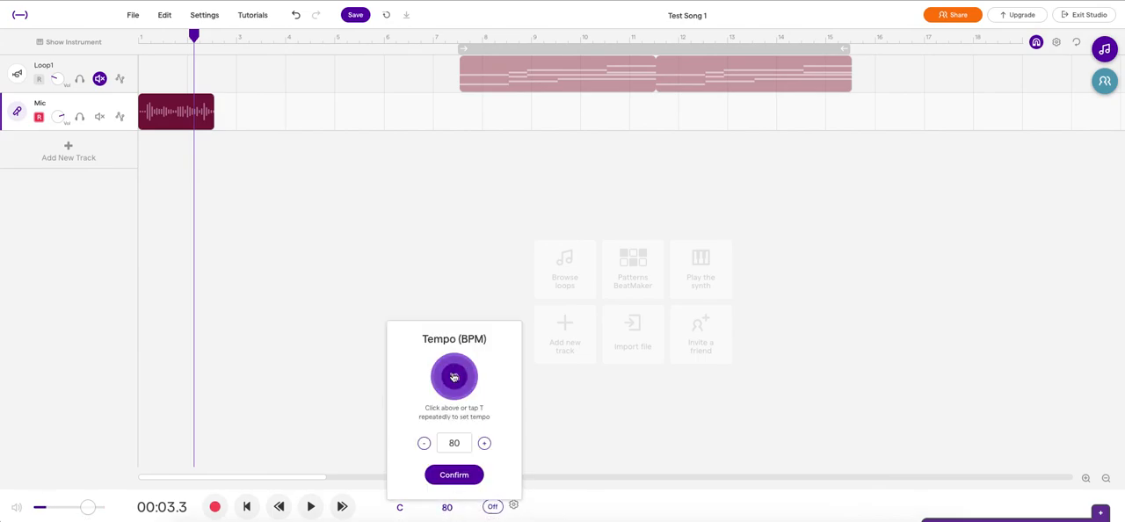
left_click(454, 377)
left_click(454, 377)
left_click(484, 446)
left_click(485, 446)
left_click(426, 445)
left_click(426, 446)
left_click(454, 475)
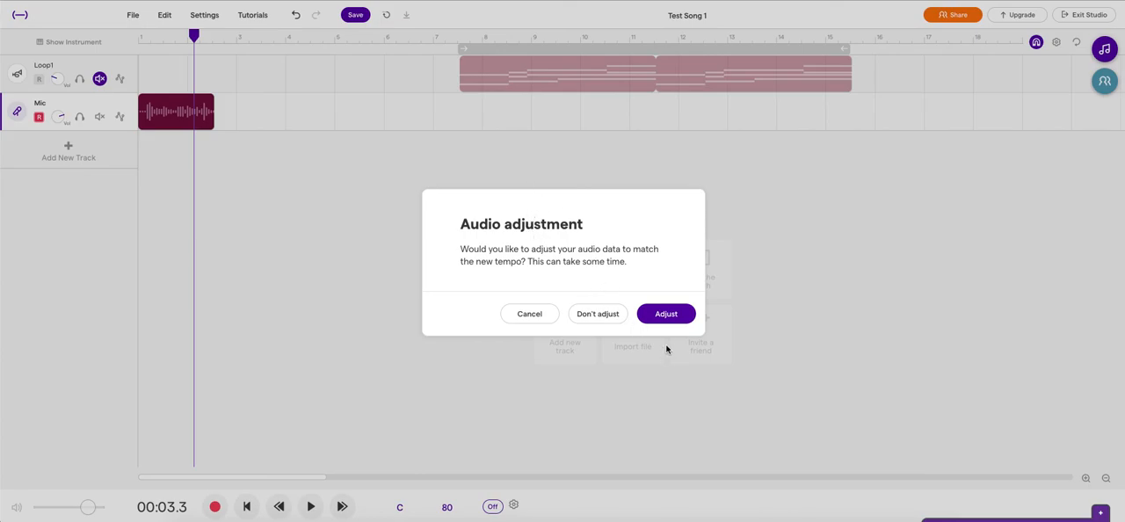
left_click(666, 314)
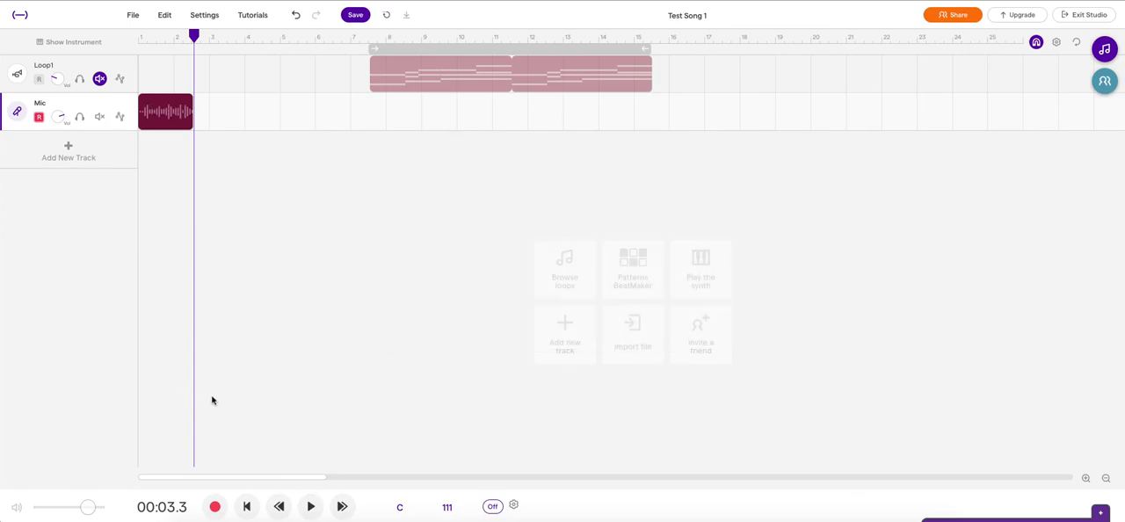
Step: Review the song's key options while keeping C major, and raise the master volume slightly
left_click(401, 510)
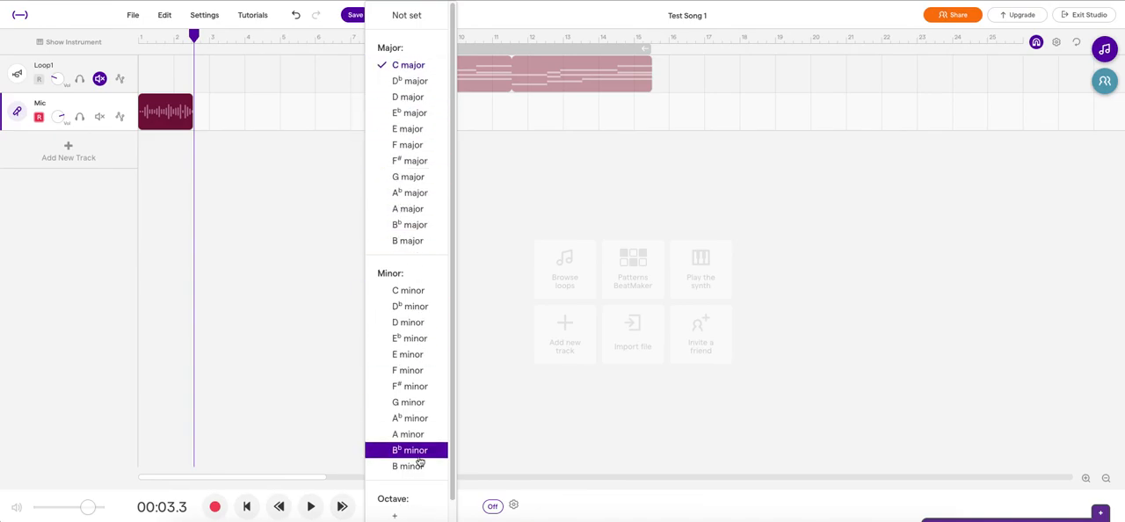
left_click(303, 291)
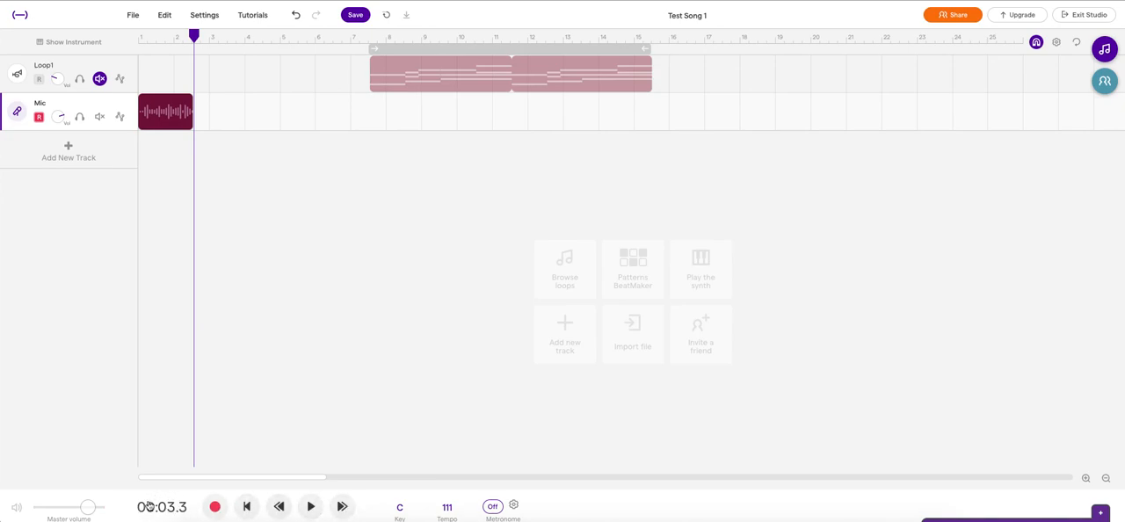
mouse_move(92, 511)
left_mouse_down()
mouse_move(50, 508)
mouse_move(89, 511)
left_mouse_up()
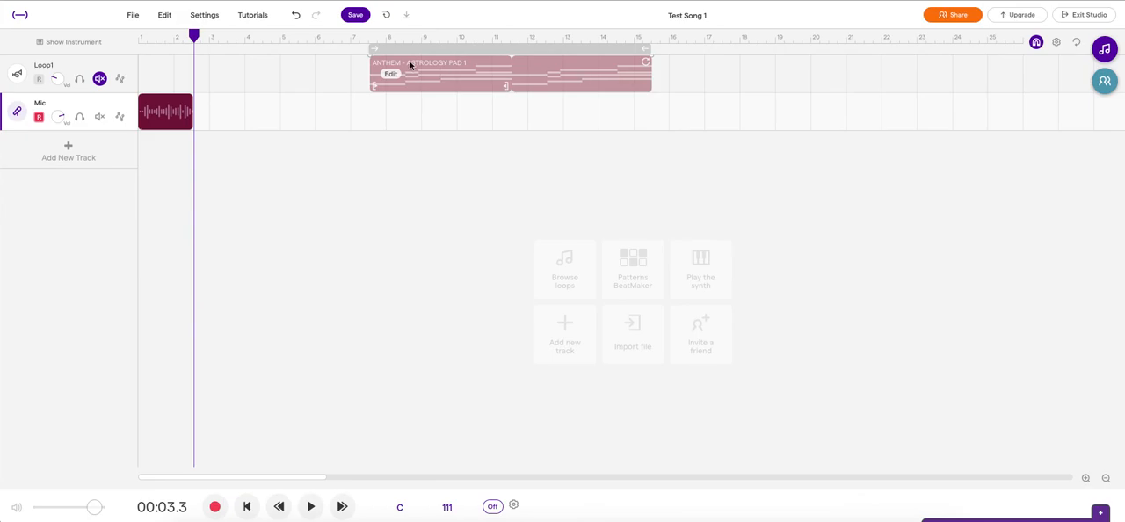
Step: Show and hide the Mic track's instrument area, including by way of the track itself
left_click(70, 42)
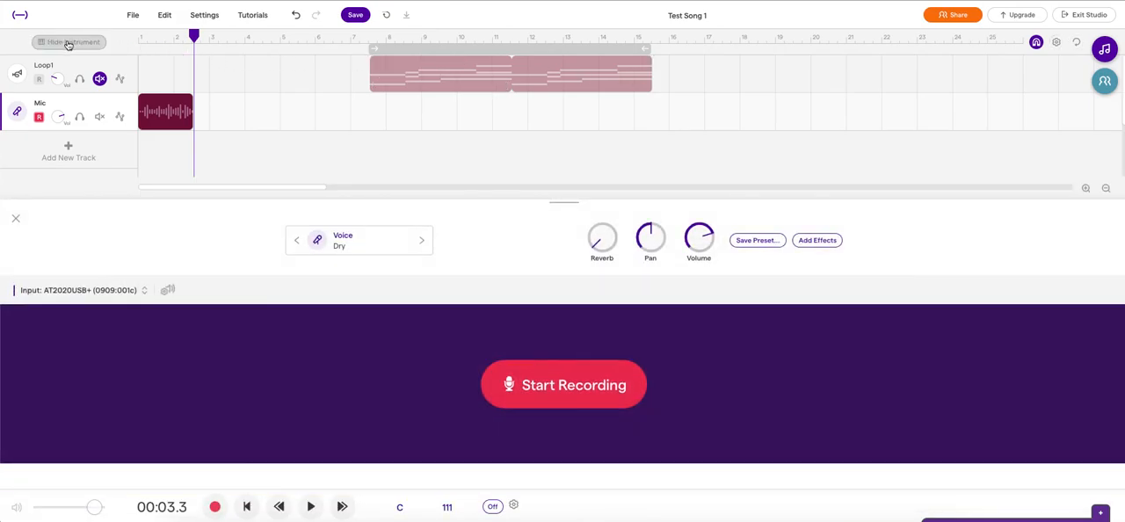
left_click(68, 43)
left_click(17, 114)
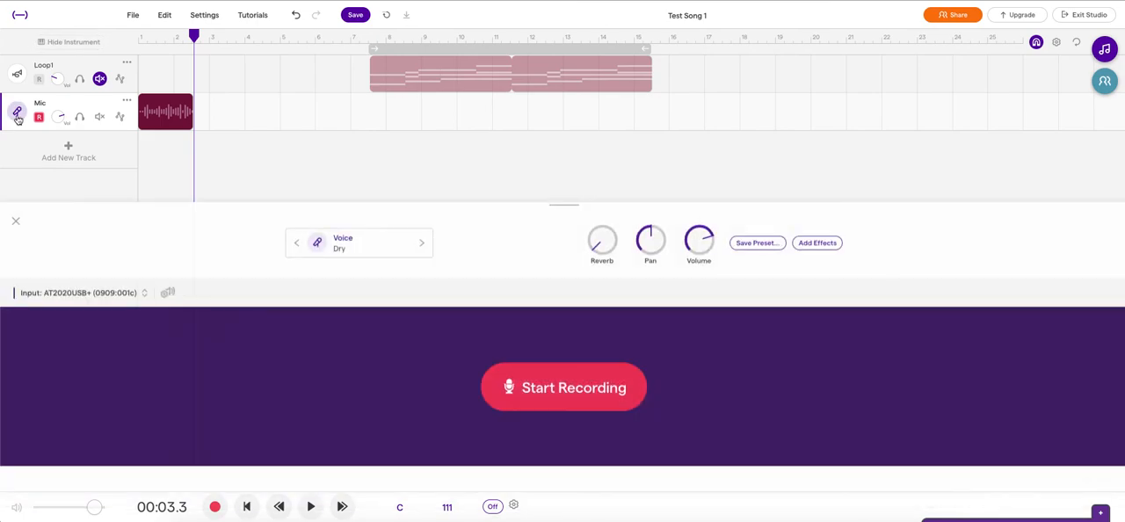
left_click(17, 114)
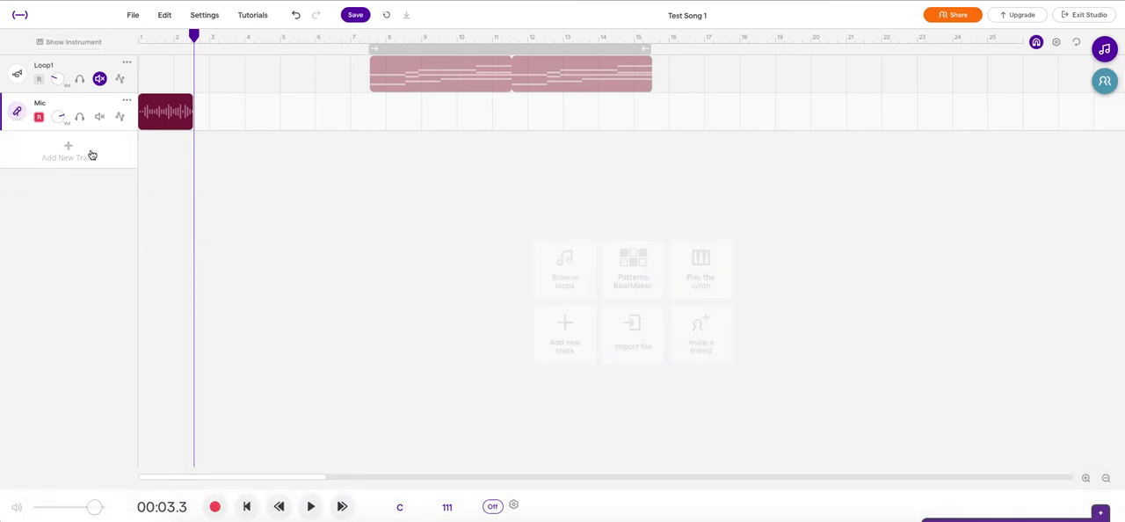
Step: Apply a fade-in and a fade-out to the recorded voice clip
right_click(163, 119)
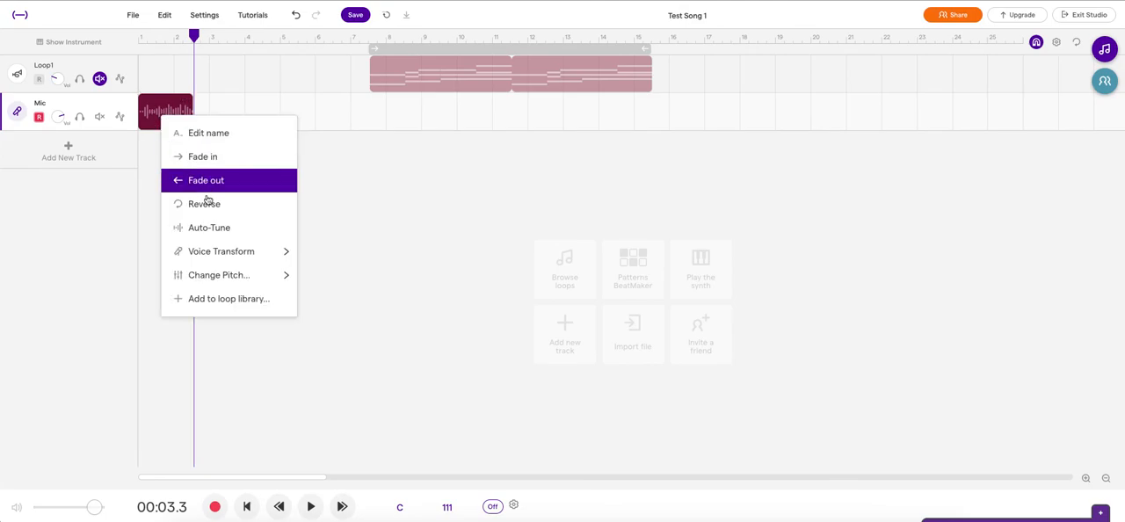
left_click(230, 167)
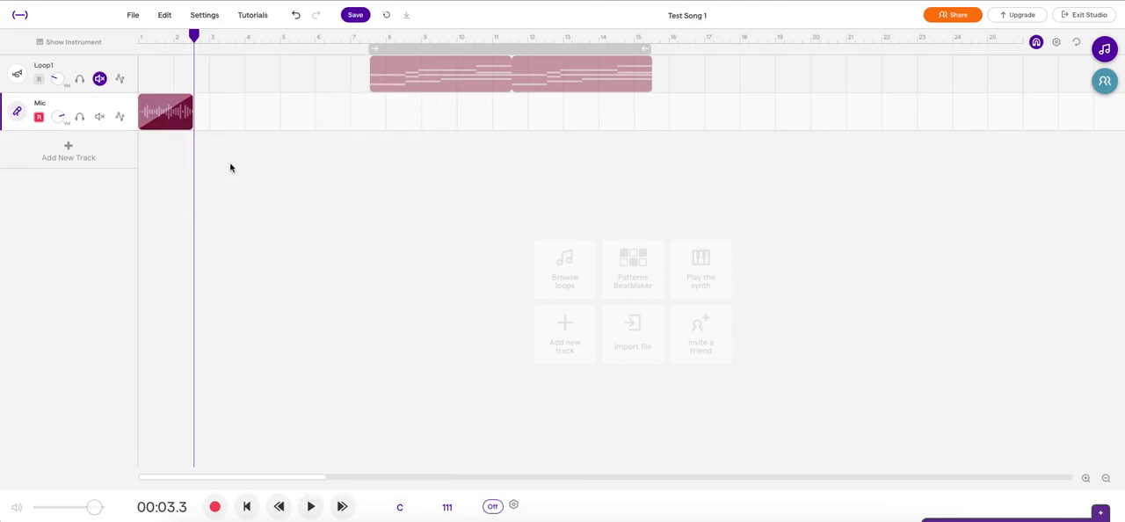
right_click(162, 117)
left_click(188, 176)
Step: Reverse the recorded voice clip and play it from the song's start, stopping playback partway
right_click(163, 117)
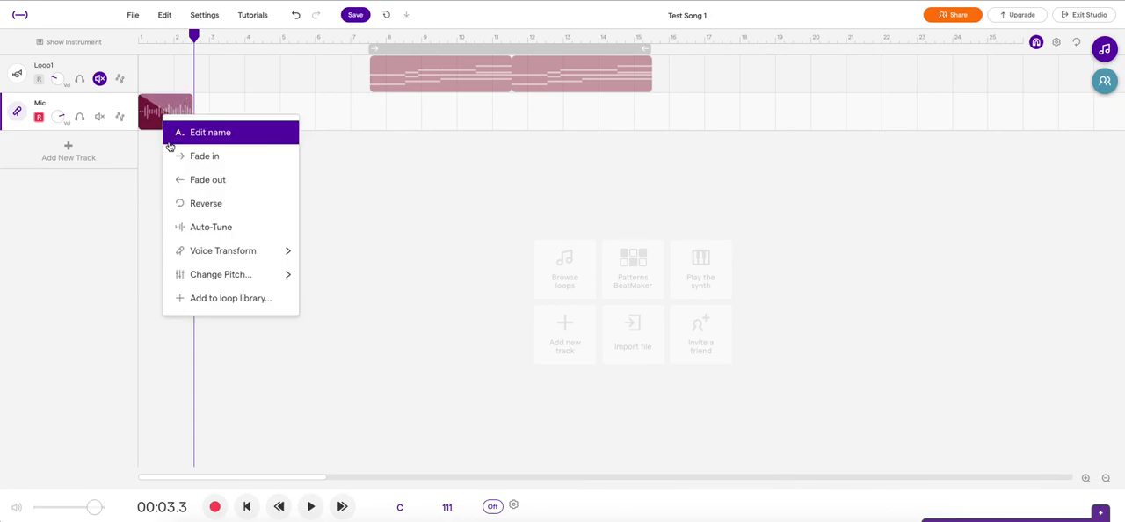
left_click(186, 202)
left_click(247, 506)
left_click(310, 508)
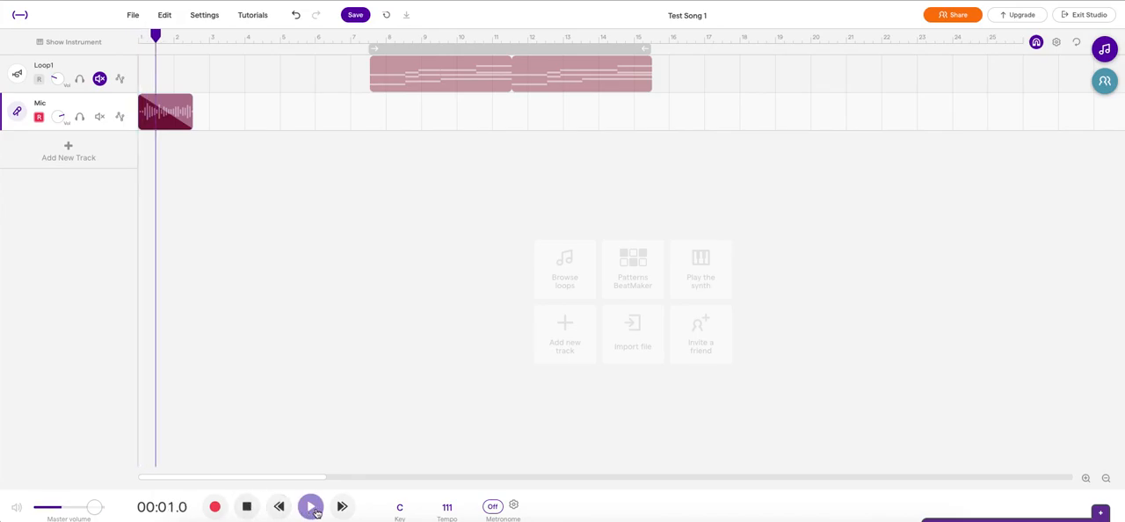
left_click(311, 507)
Step: Apply Auto-Tune to the voice clip at the Light setting in C Major
right_click(156, 119)
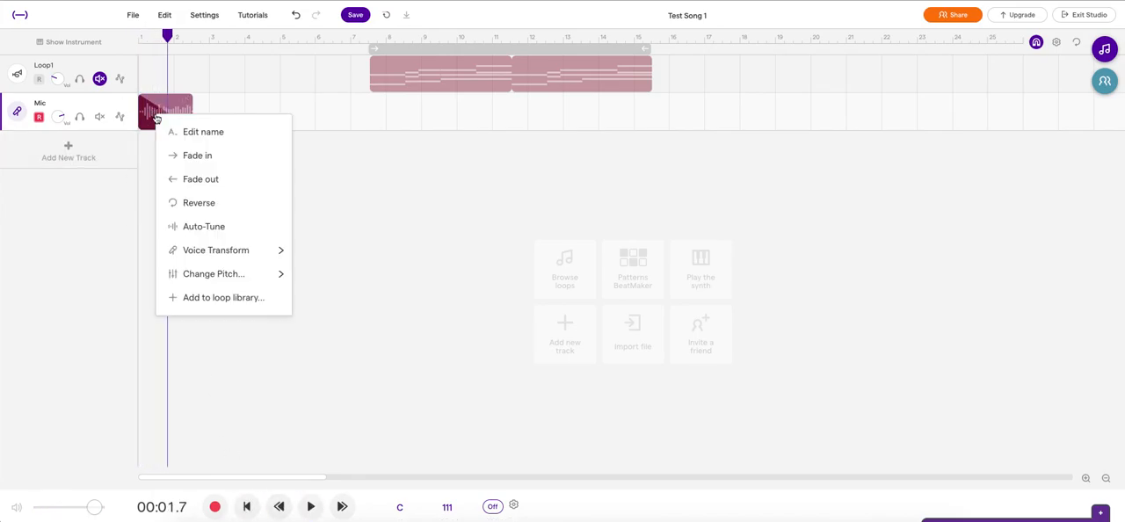
left_click(205, 227)
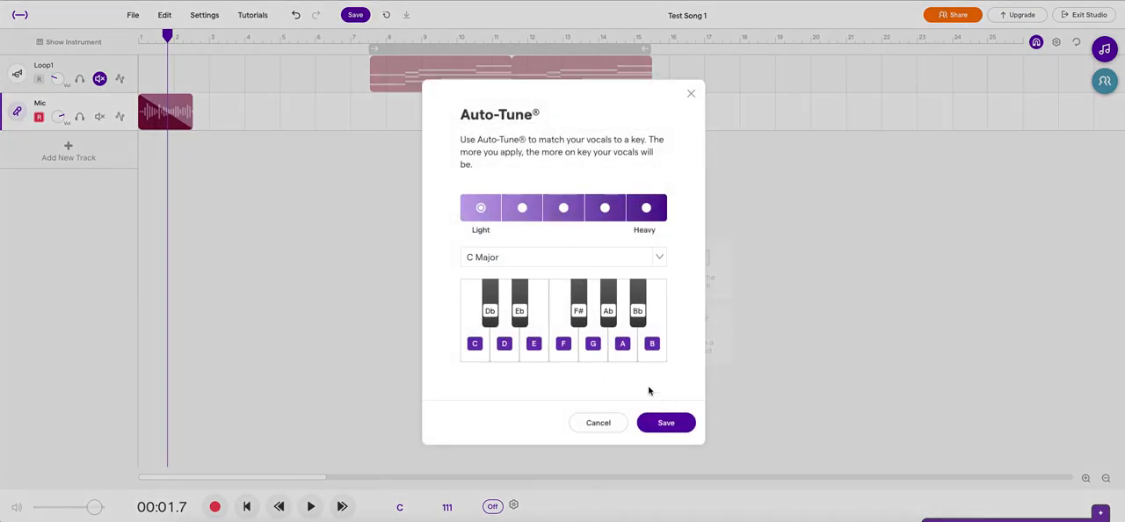
left_click(665, 423)
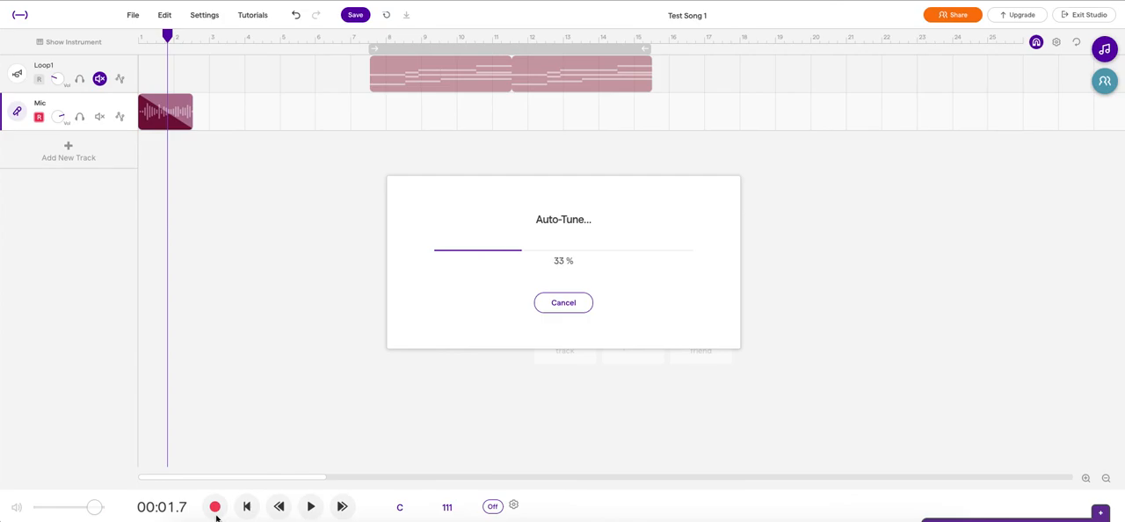
Step: Play the auto-tuned voice clip from the song's start and stop playback
left_click(247, 506)
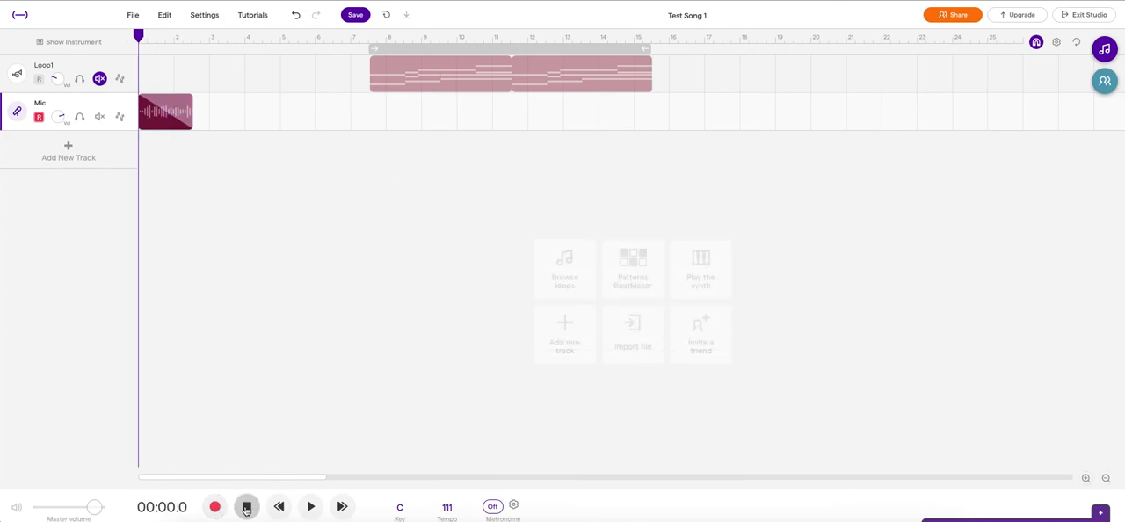
left_click(312, 508)
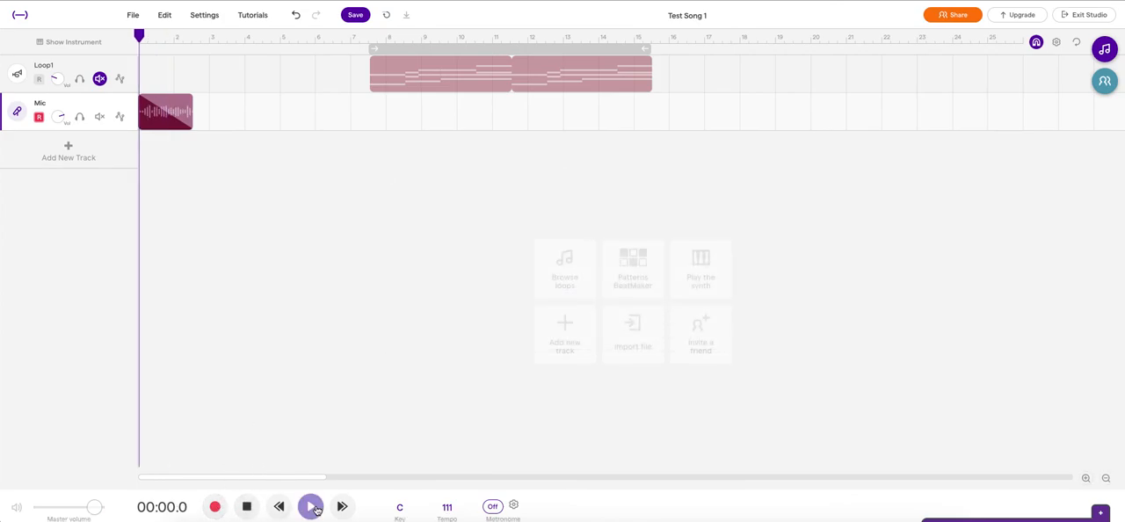
left_click(248, 507)
mouse_move(162, 115)
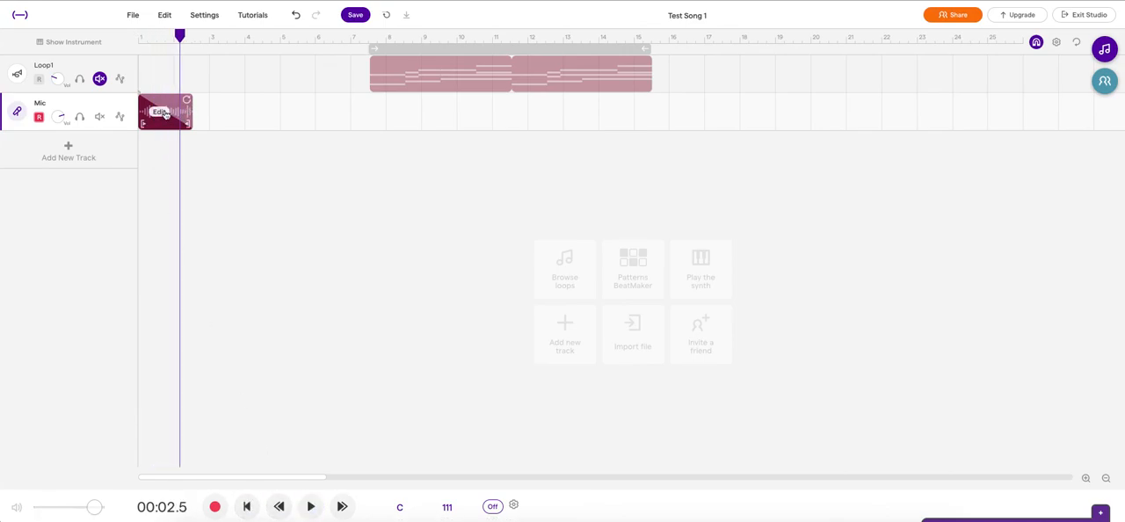
Step: Apply the Baby voice transform to the recorded voice clip and play it from the song's start, stopping playback after the clip
left_click(163, 114)
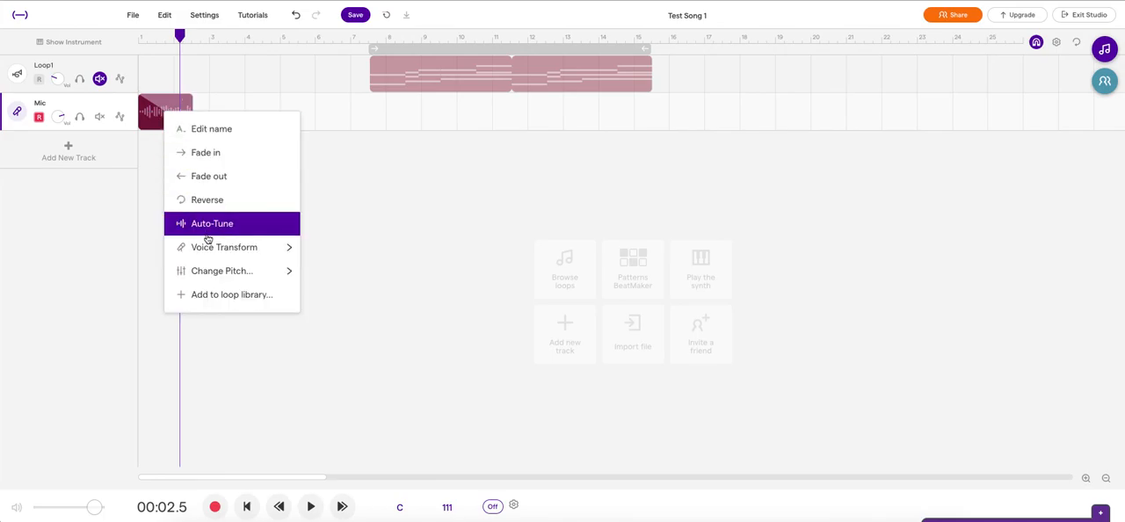
mouse_move(222, 252)
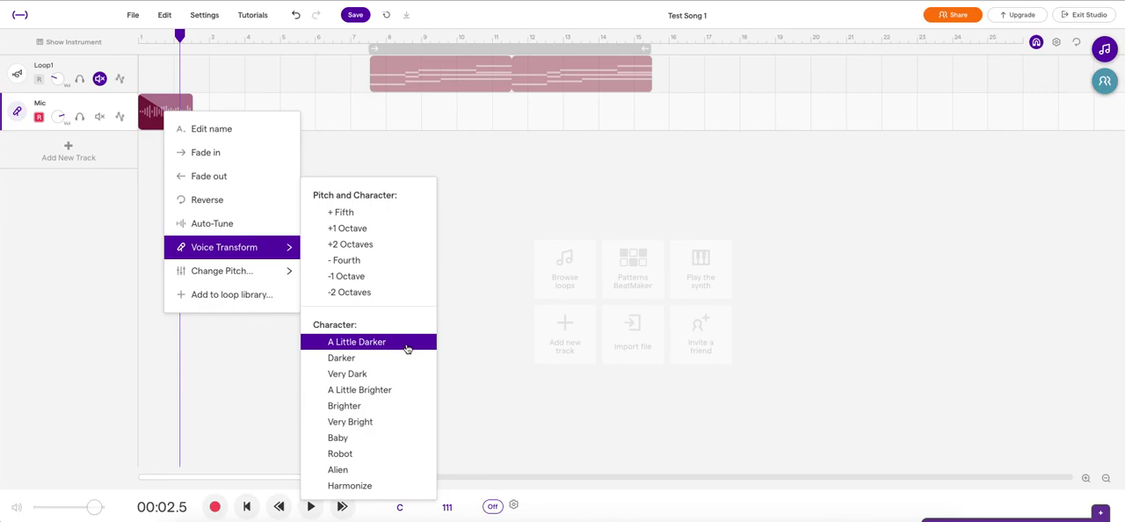
left_click(363, 446)
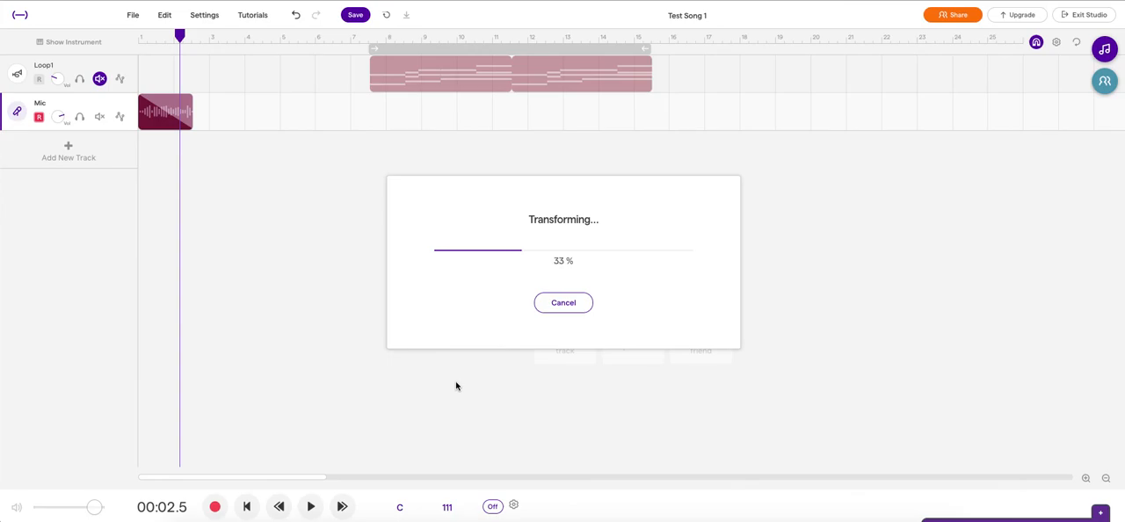
left_click(247, 507)
left_click(310, 507)
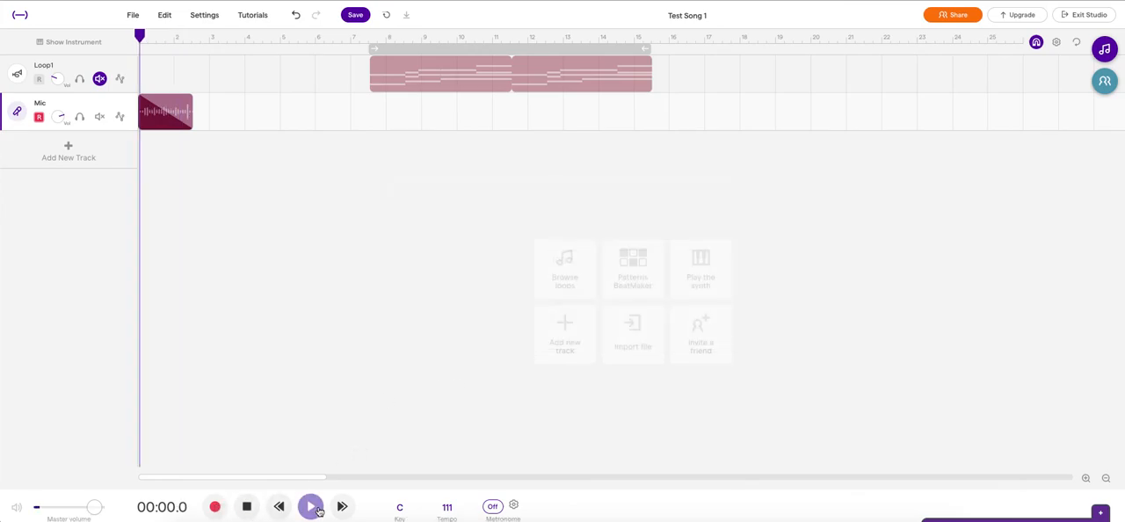
left_click(247, 507)
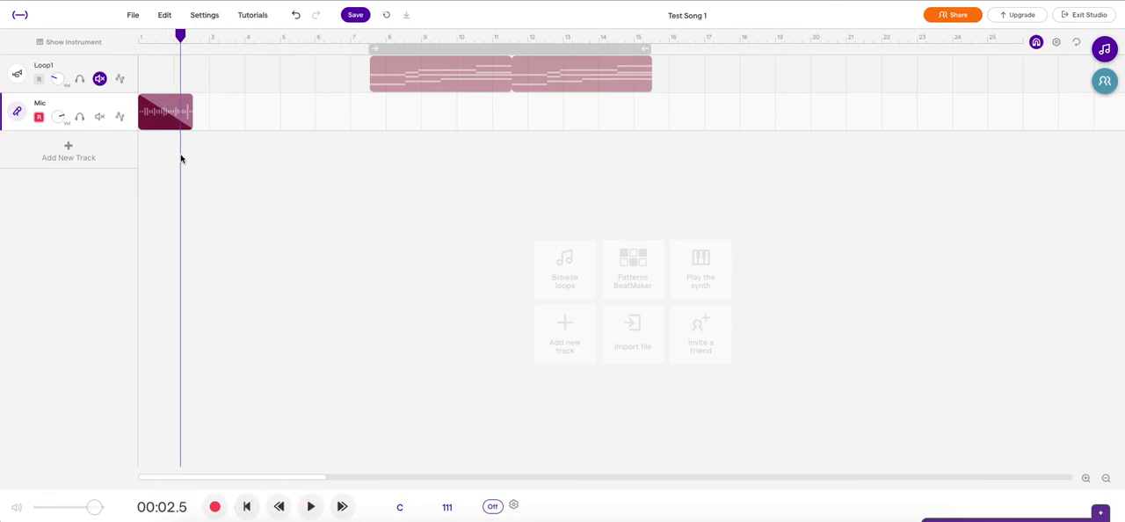
Step: Undo the voice clip's transform and fade, and play the clip from the song's start, stopping partway
left_click(296, 17)
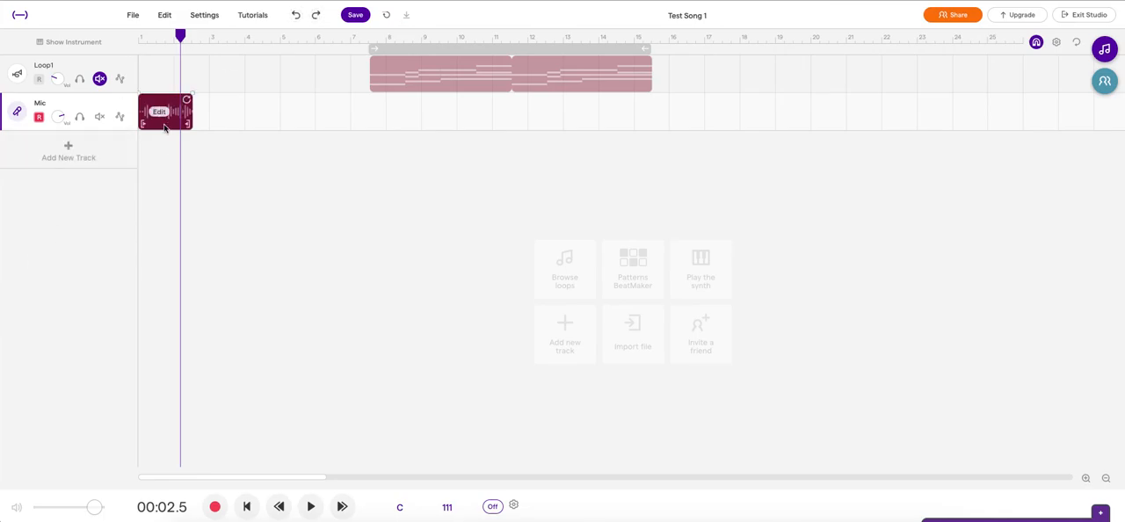
left_click(247, 506)
left_click(310, 507)
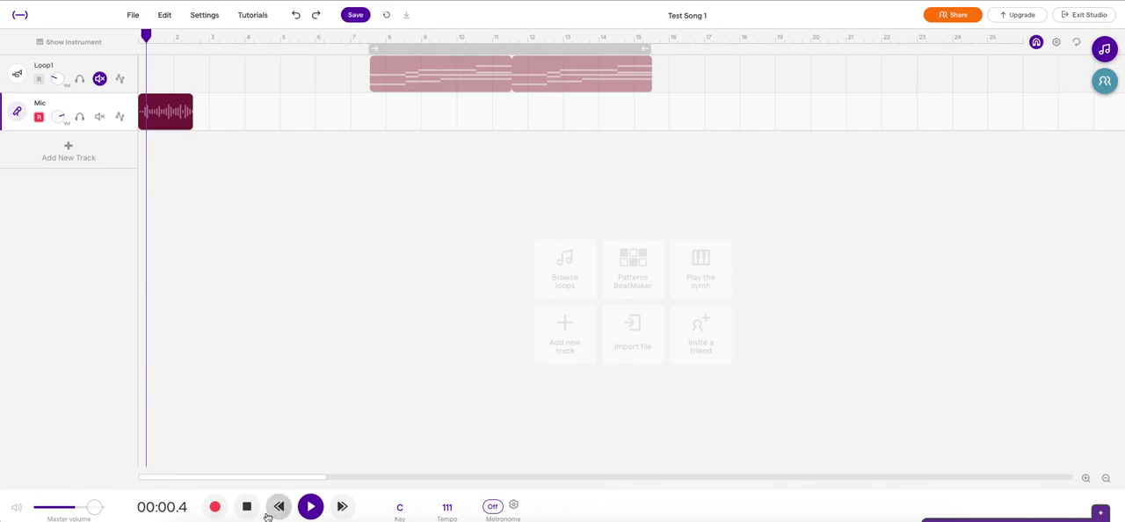
left_click(247, 507)
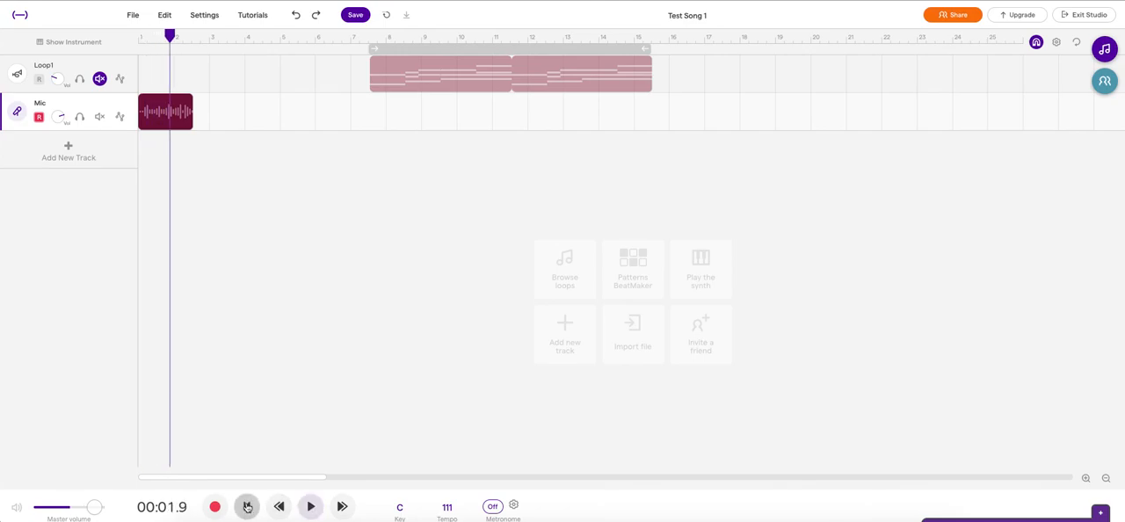
right_click(165, 115)
mouse_move(237, 280)
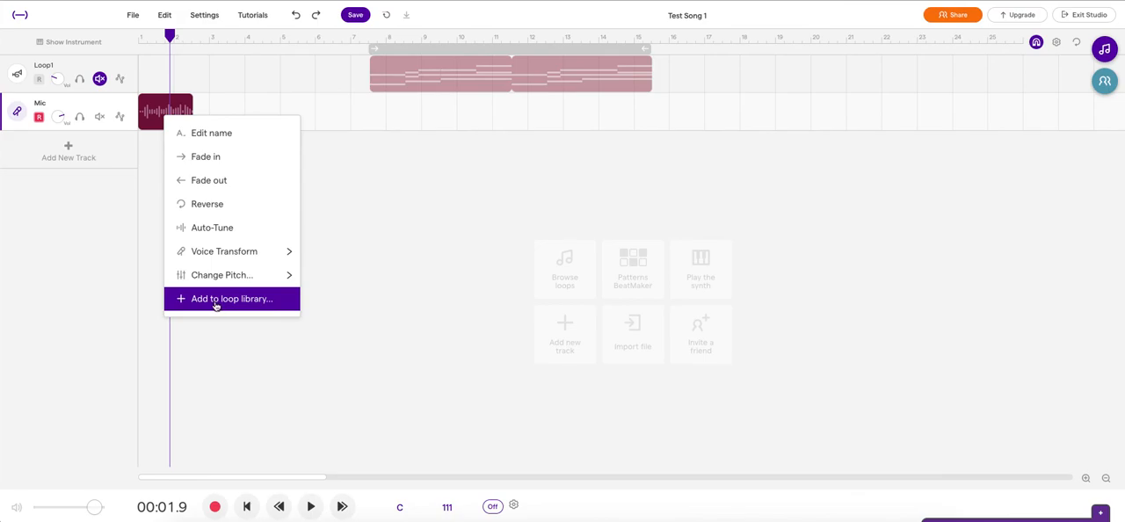
left_click(209, 133)
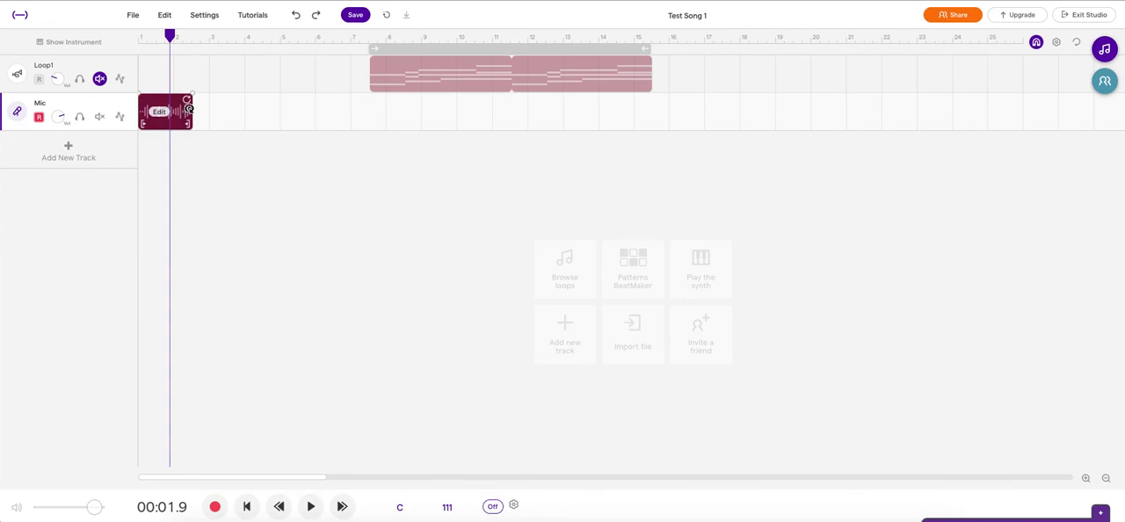
Step: Loop the voice clip out to about bar 11 and play it from the song's start, stopping partway
left_click_drag(185, 101, 499, 104)
left_click(247, 507)
left_click(310, 507)
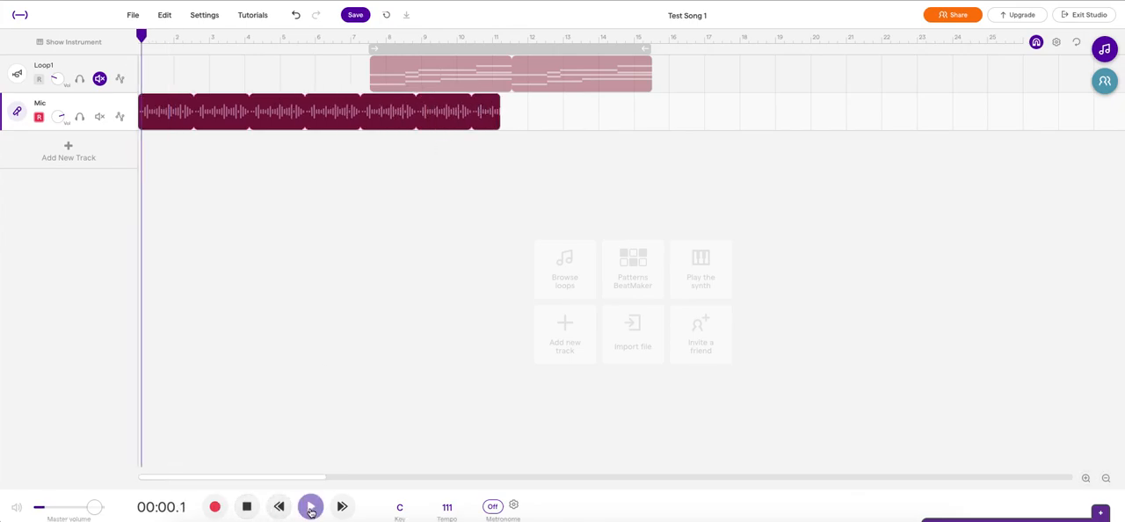
left_click(240, 508)
Step: Reduce the looped voice clip to a single repetition and trim its end back to about bar 2
left_click_drag(494, 100, 188, 98)
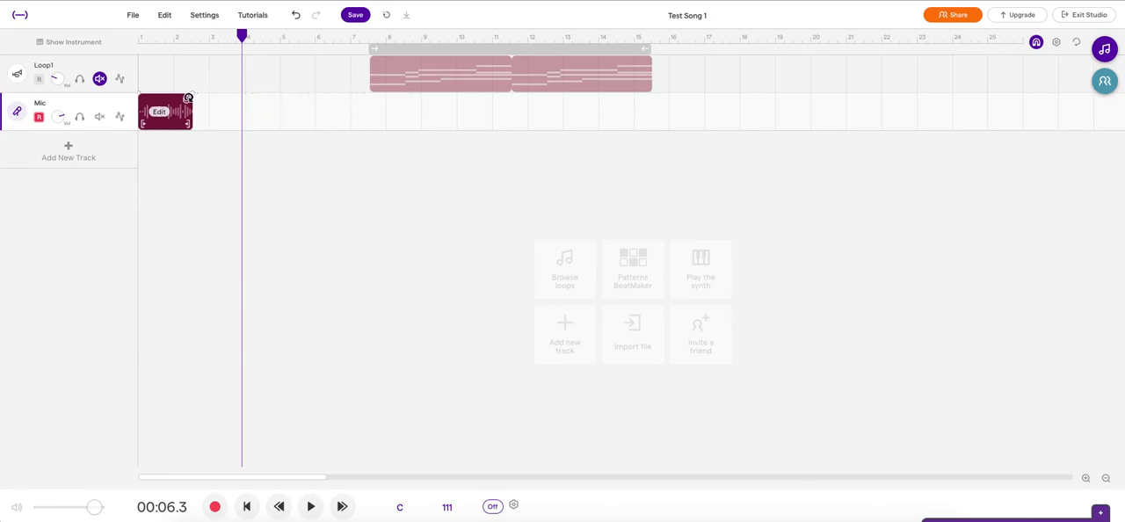
mouse_move(195, 125)
left_mouse_down()
mouse_move(171, 124)
mouse_move(211, 123)
mouse_move(166, 124)
mouse_move(192, 123)
left_mouse_up()
left_click_drag(188, 124, 228, 125)
left_click_drag(188, 123, 173, 123)
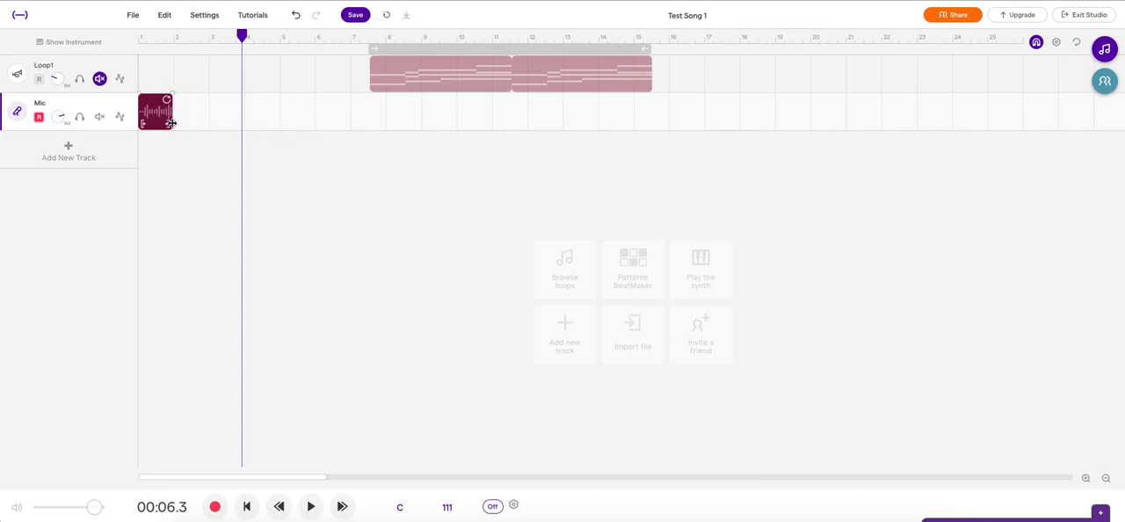
Step: Play the trimmed voice clip from the song's start and extend its end back to the full recording length
left_click(247, 506)
left_click(310, 507)
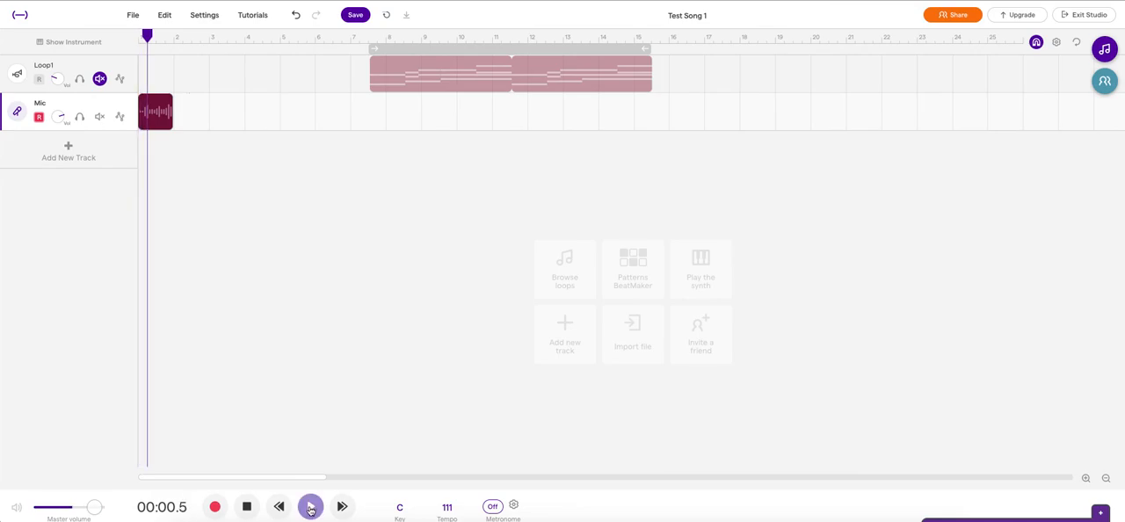
left_click(247, 507)
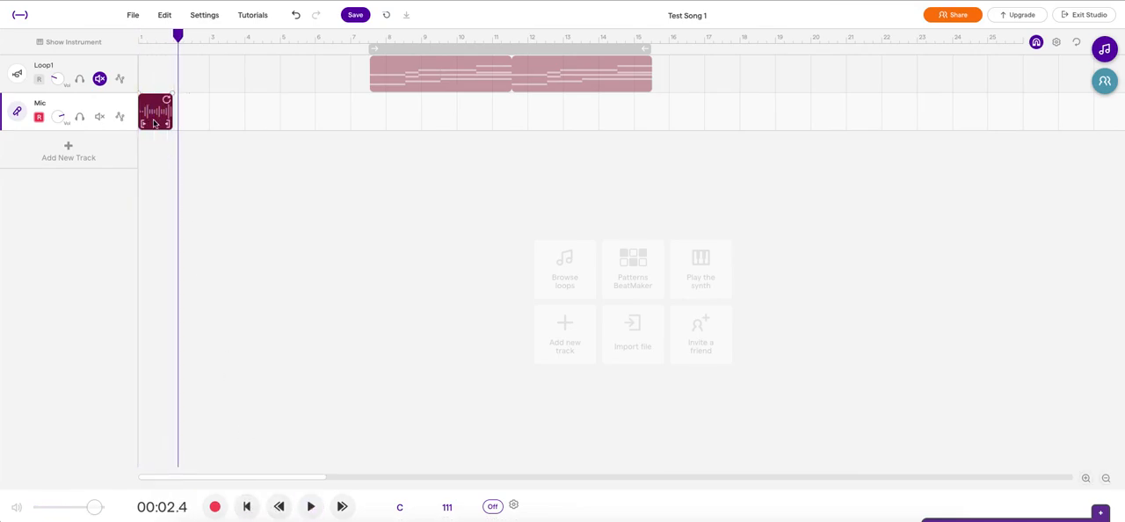
left_click_drag(171, 125, 226, 136)
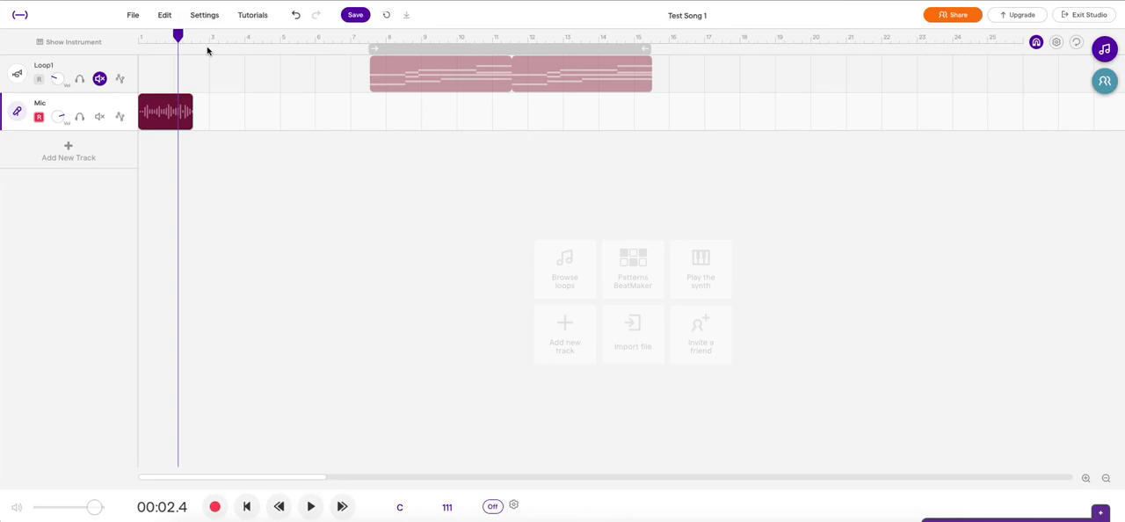
left_click(175, 18)
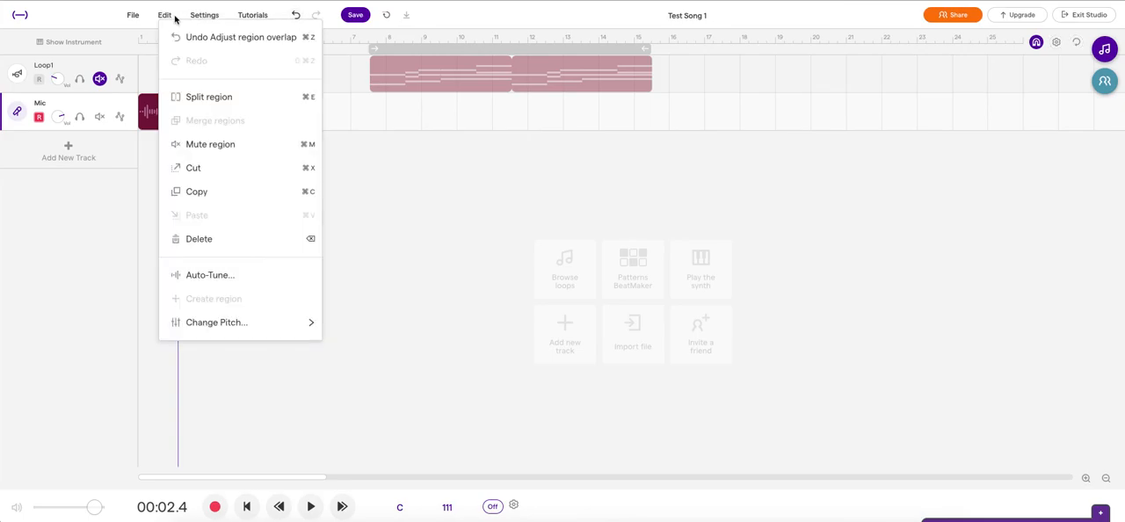
mouse_move(230, 322)
left_click(405, 389)
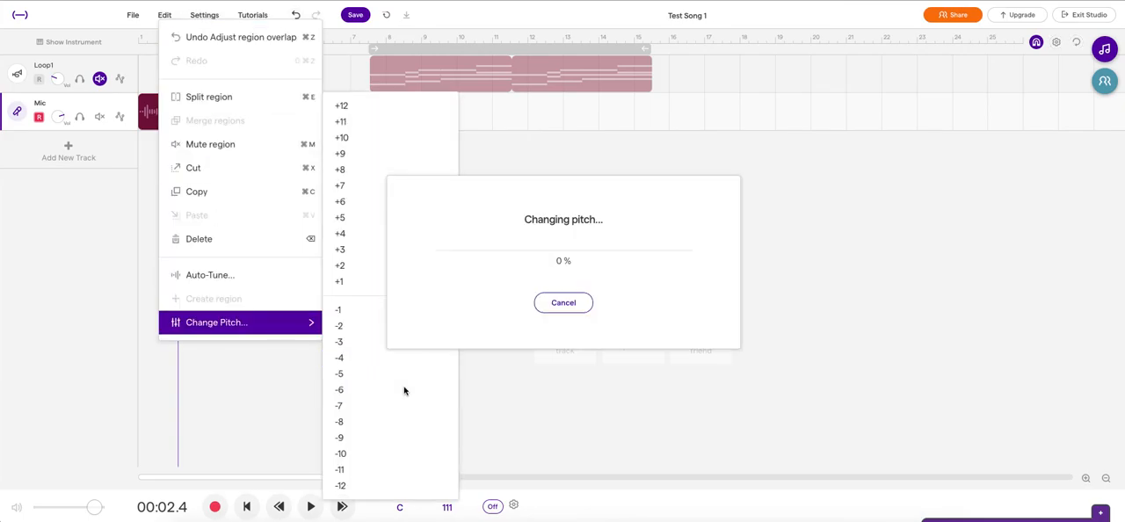
left_click(562, 309)
Step: Split the voice clip at 00:01.6 and move its second part to just before bar 5
left_click(163, 39)
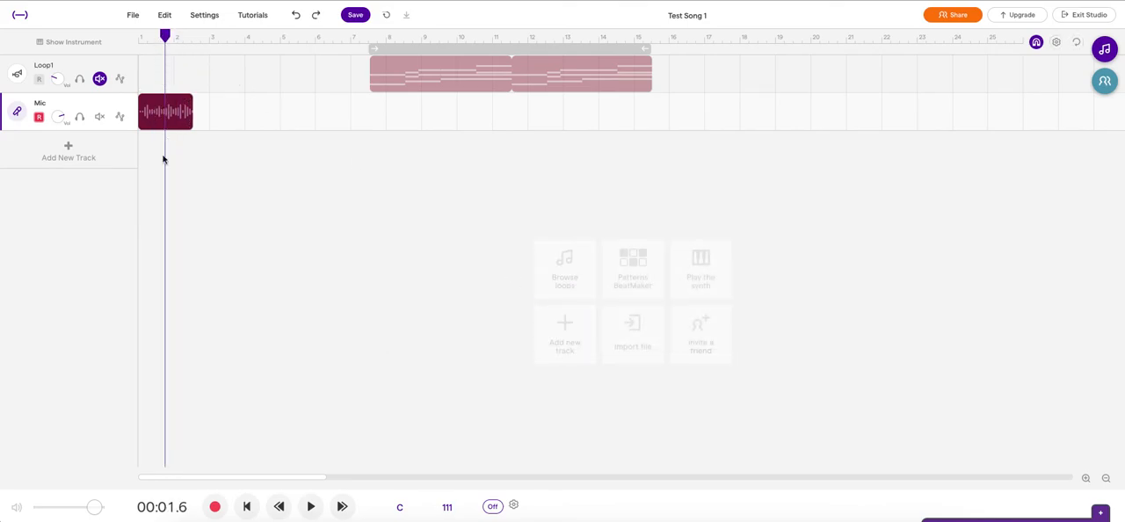
left_click(164, 14)
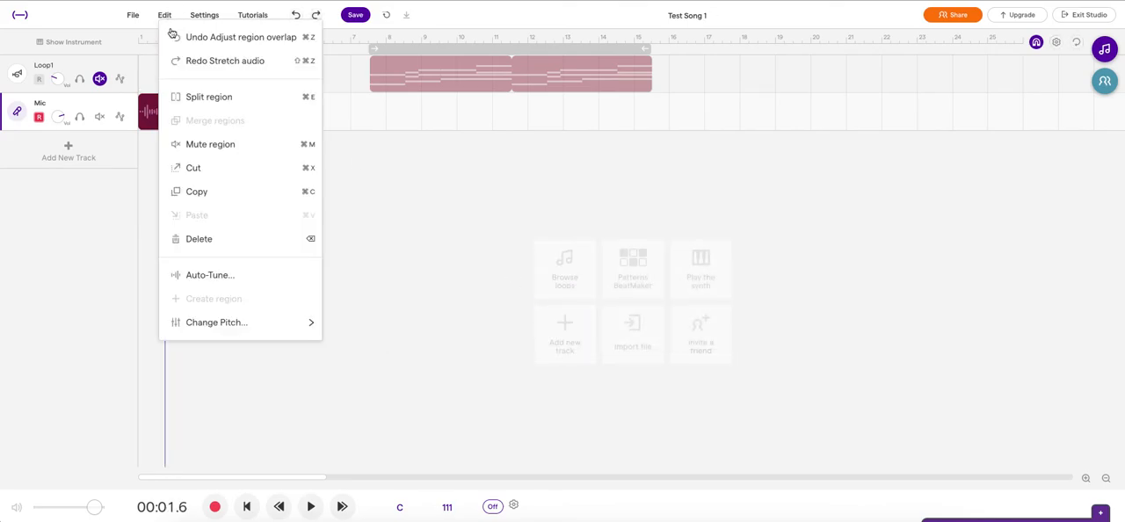
left_click(197, 96)
mouse_move(189, 109)
left_click_drag(179, 113, 281, 113)
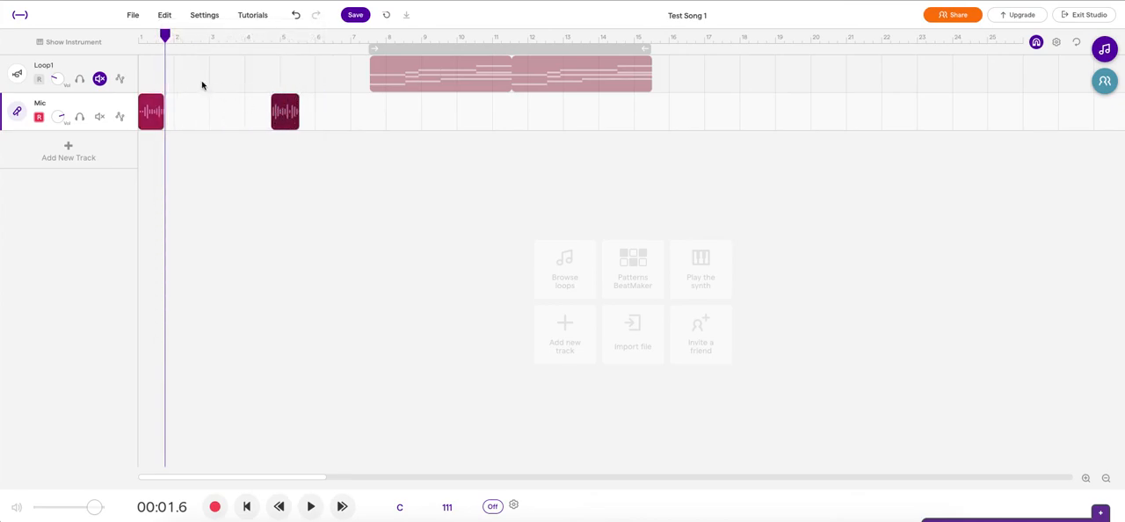
Step: Move the Loop1 clip to start right after the first voice part and place the second voice part directly after the loop's end
mouse_move(400, 67)
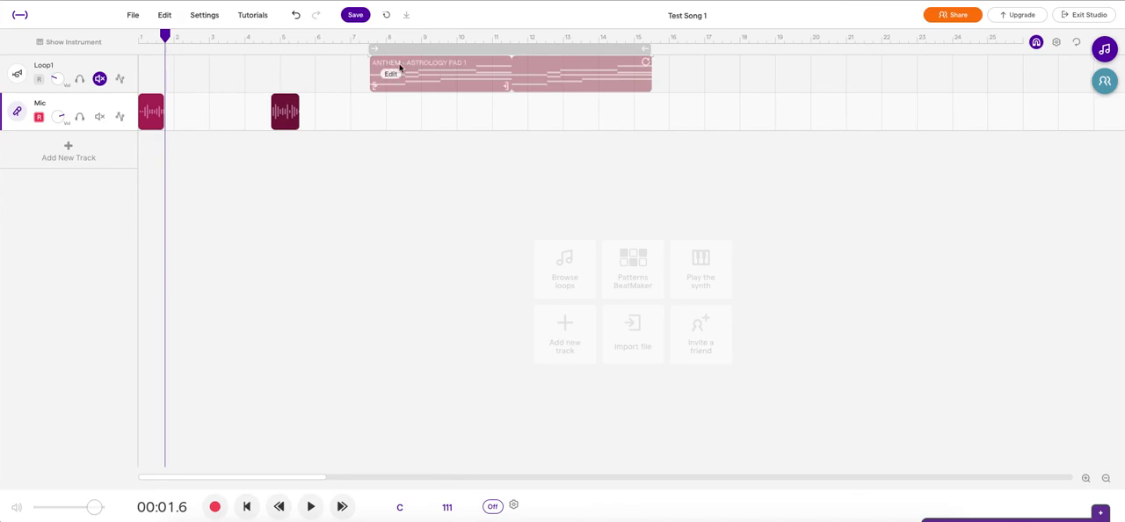
left_click_drag(470, 70, 269, 69)
left_click_drag(284, 111, 464, 118)
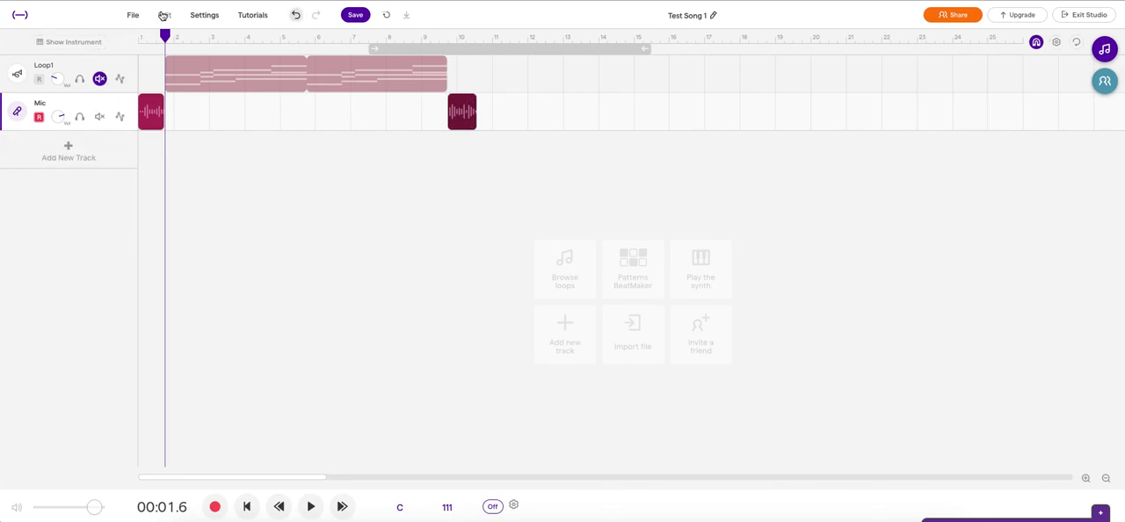
left_click(162, 15)
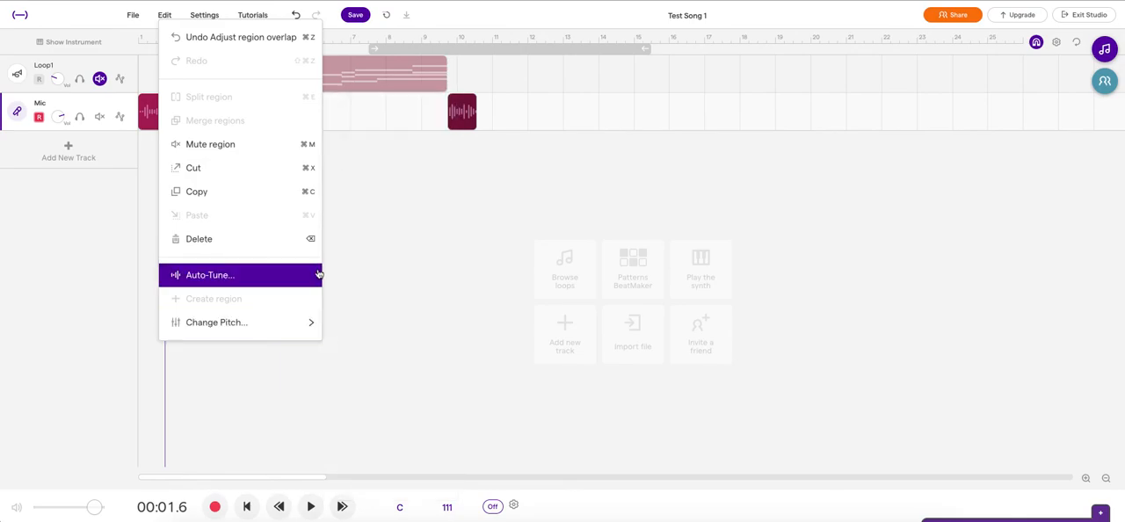
left_click(428, 269)
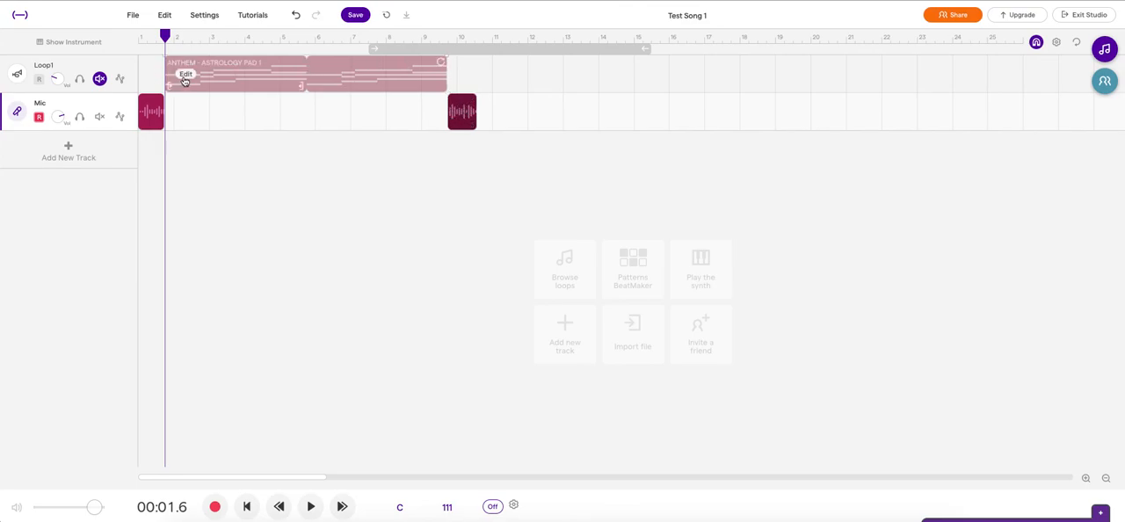
left_click(162, 15)
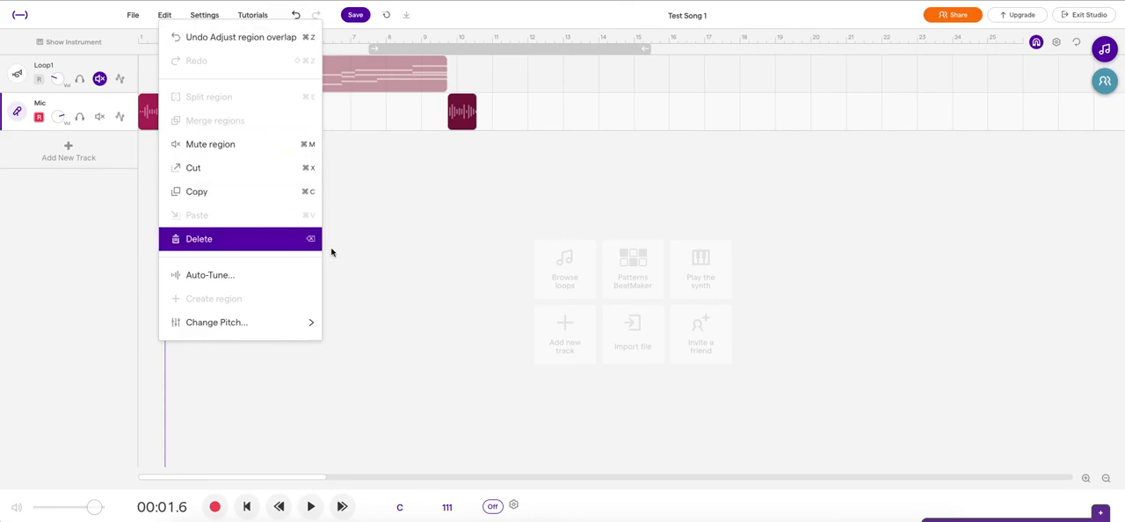
left_click(425, 244)
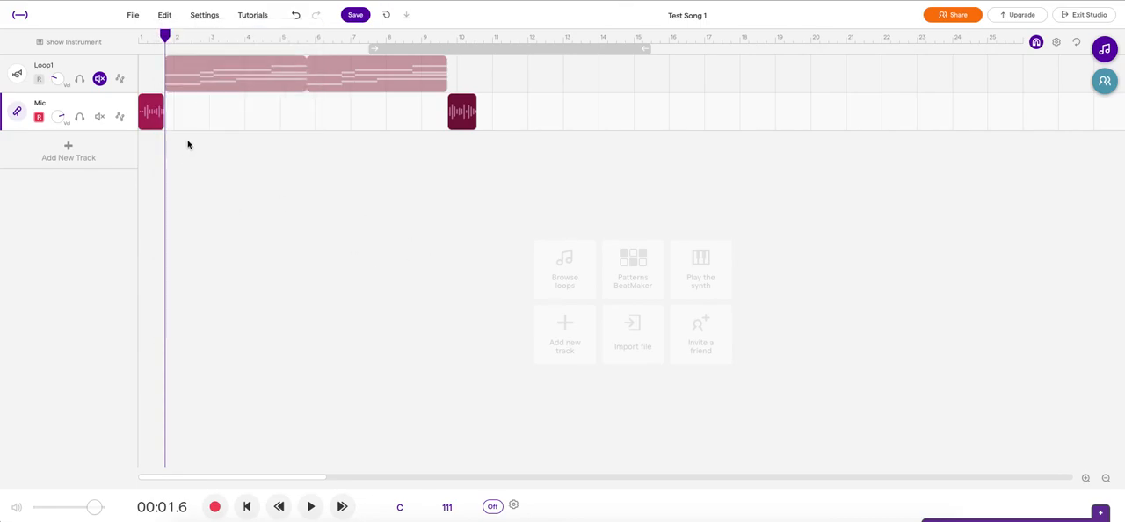
Step: Save the project and try to export it
left_click(356, 16)
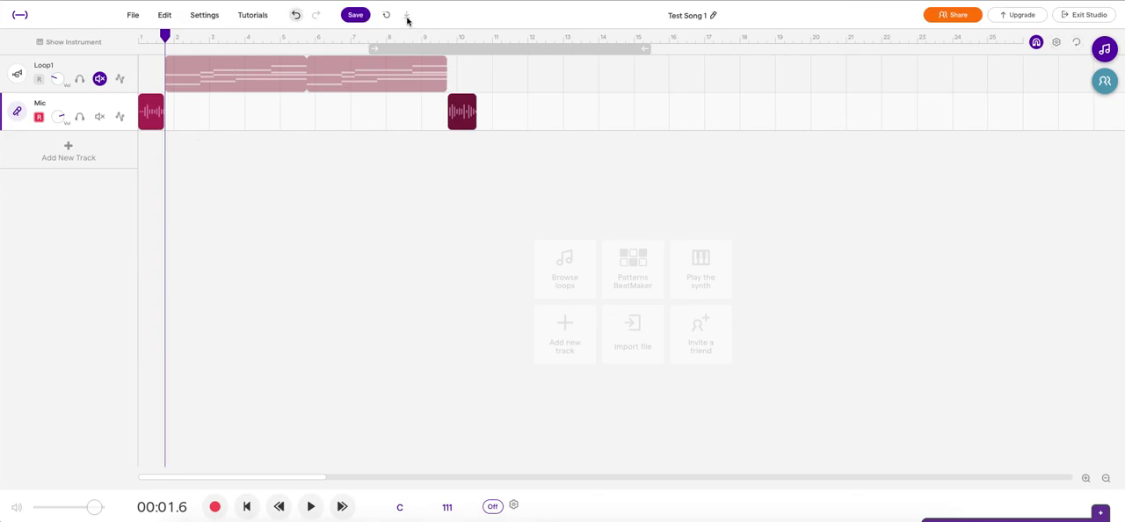
left_click(348, 17)
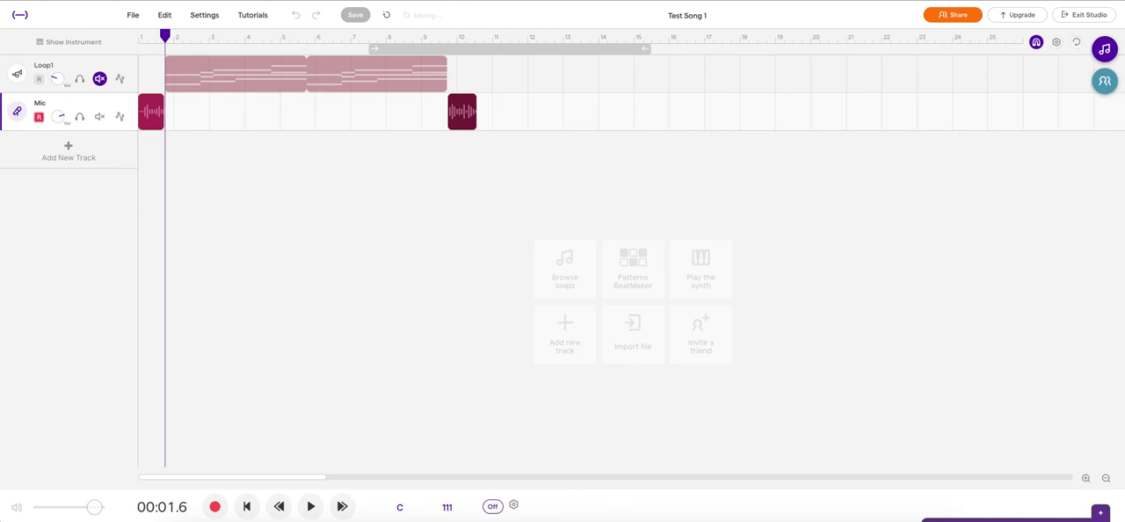
left_click(133, 16)
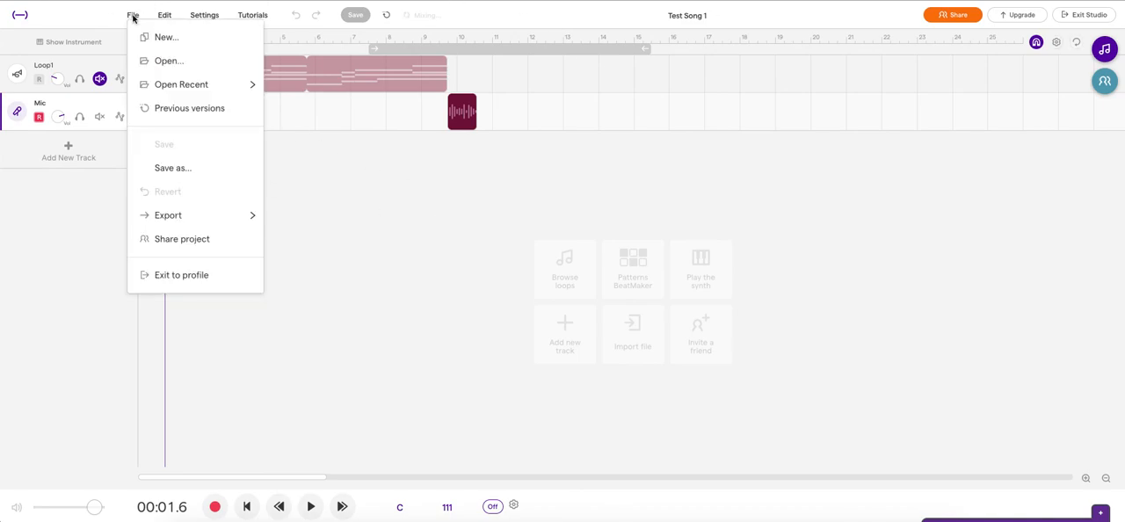
mouse_move(251, 216)
left_click(316, 220)
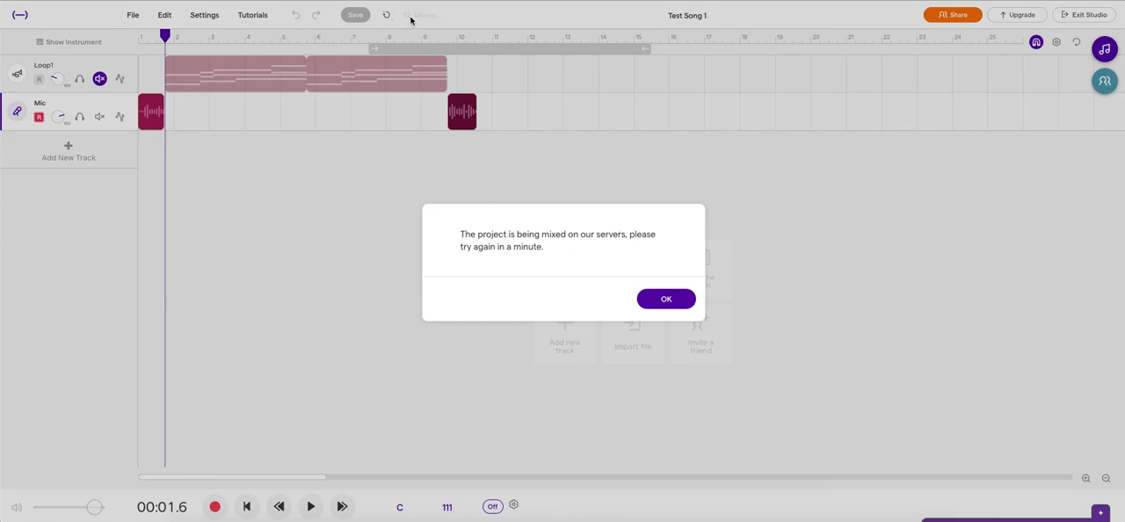
left_click(666, 300)
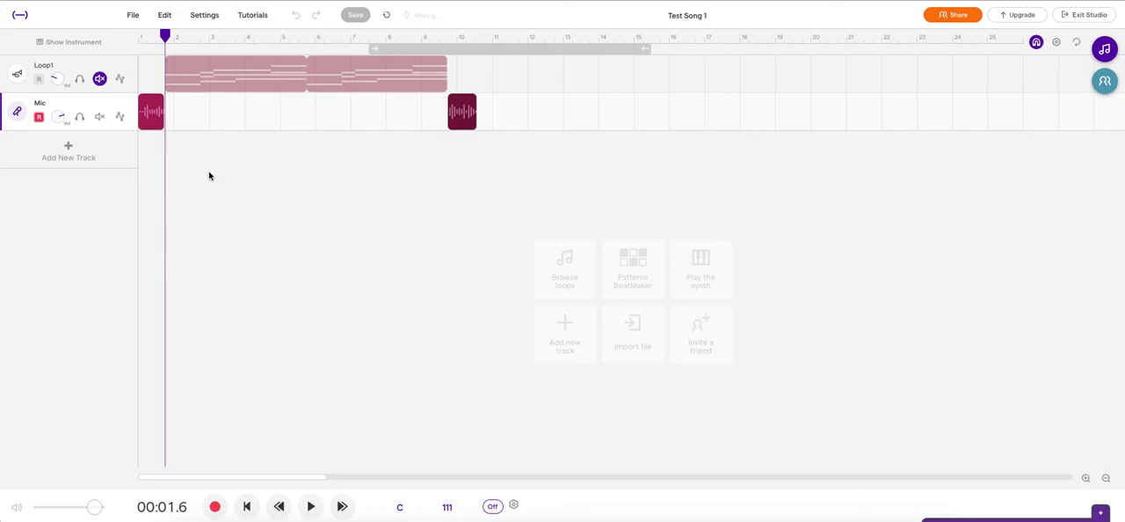
Step: Delete the Mic track and the Loop1 track from the project
mouse_move(155, 110)
left_click(124, 105)
left_click(172, 165)
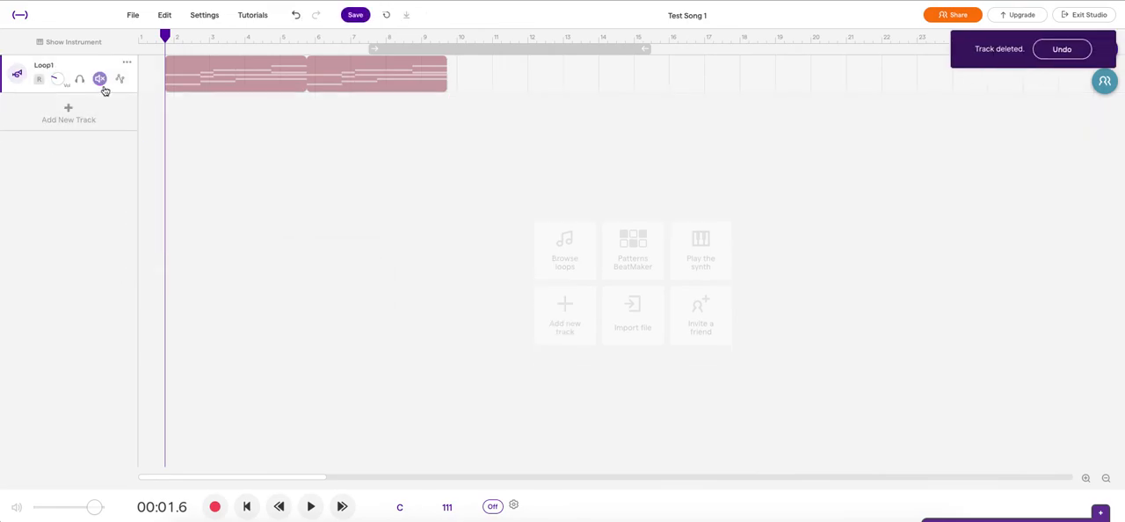
left_click(126, 63)
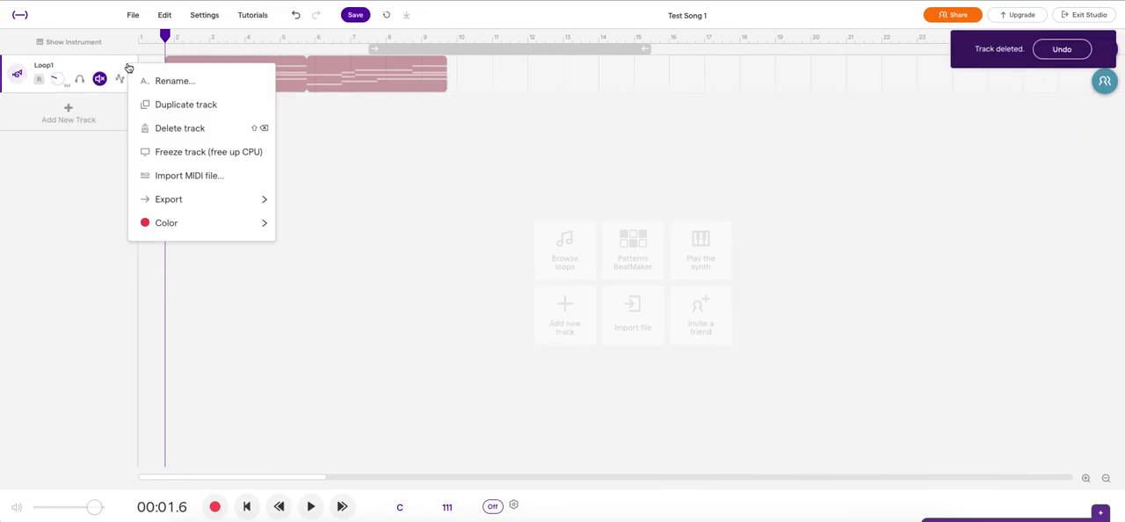
left_click(185, 128)
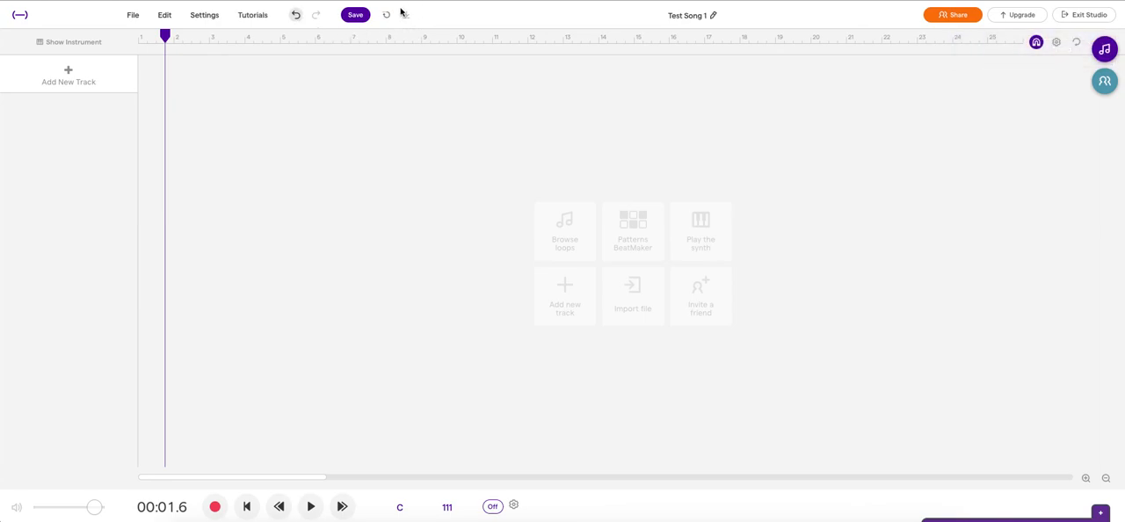
Step: Add the Anthem - Astrology Pad 1 loop and the Anthem - Beat 1 (Kick & Snare) loop as two tracks starting at bar 1
left_click(247, 506)
left_click(1106, 50)
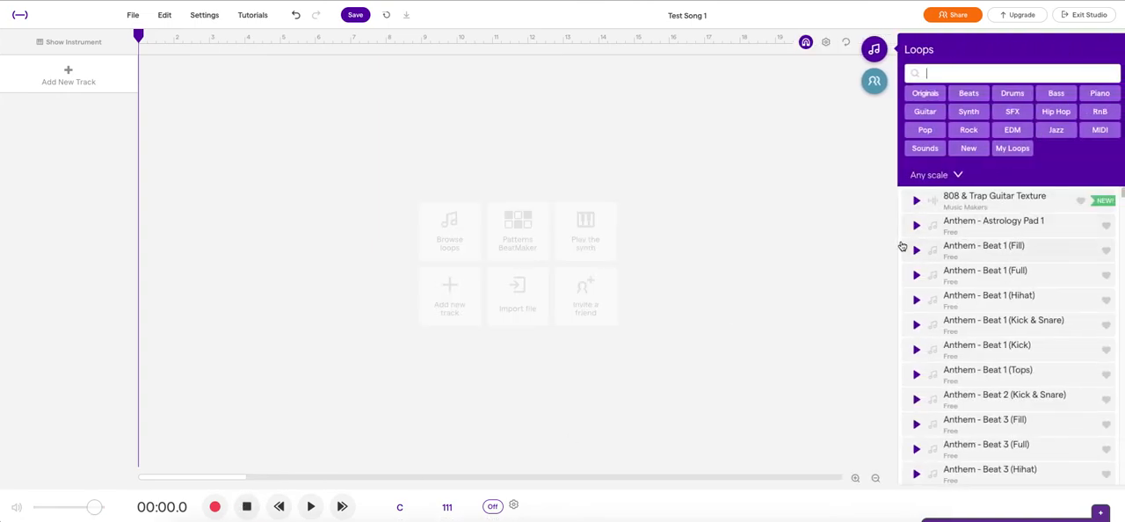
left_click_drag(1019, 230, 151, 111)
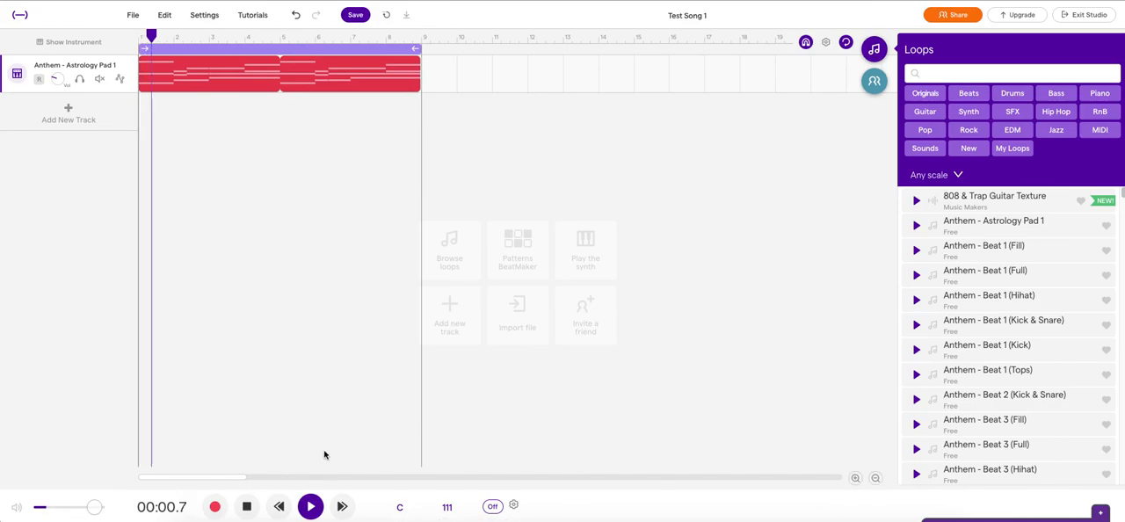
left_click(968, 93)
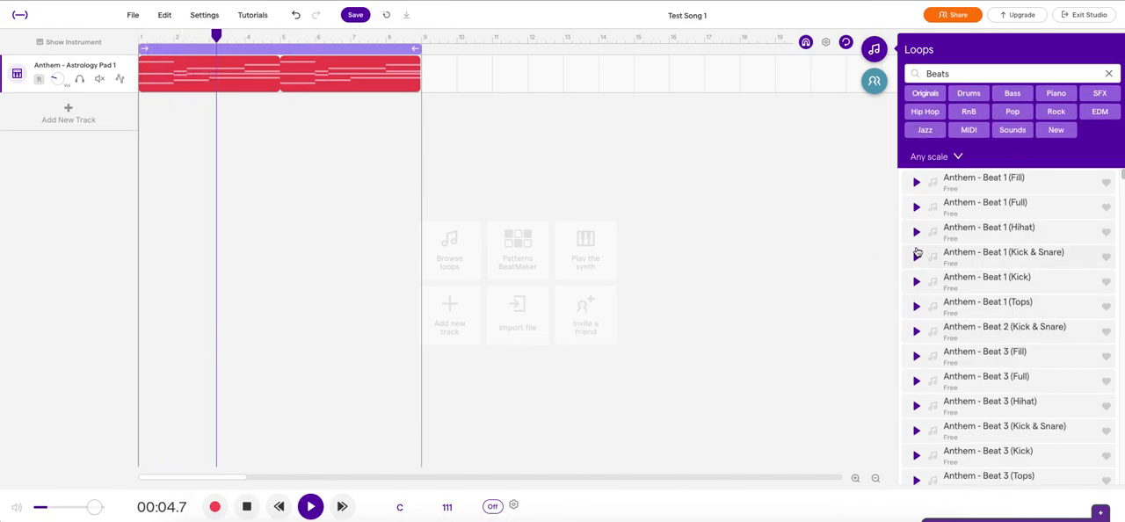
left_click_drag(911, 256, 143, 116)
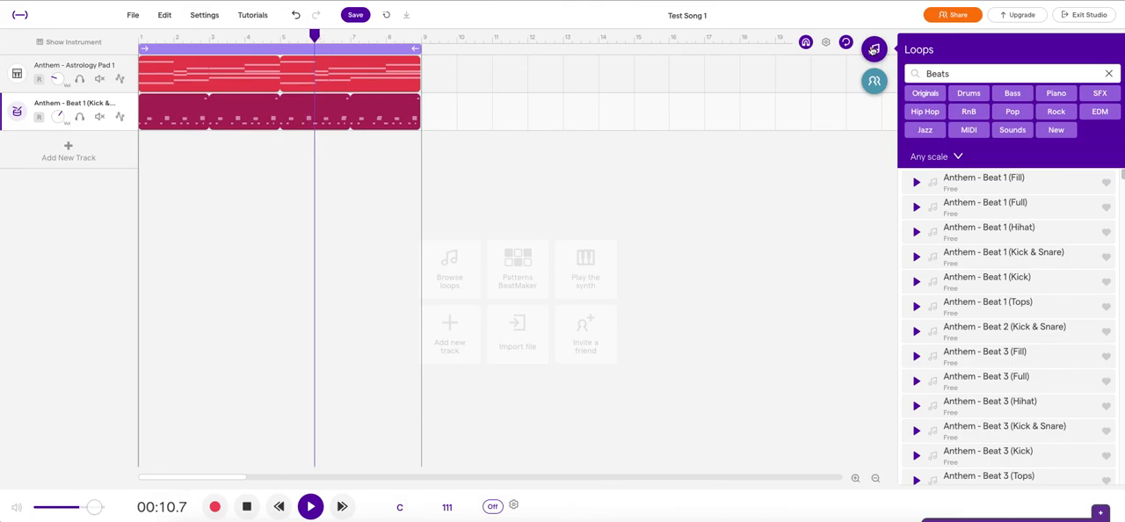
Step: Play the two loop tracks together from the start of the song and stop the playback
left_click(321, 509)
left_click(247, 506)
left_click(311, 506)
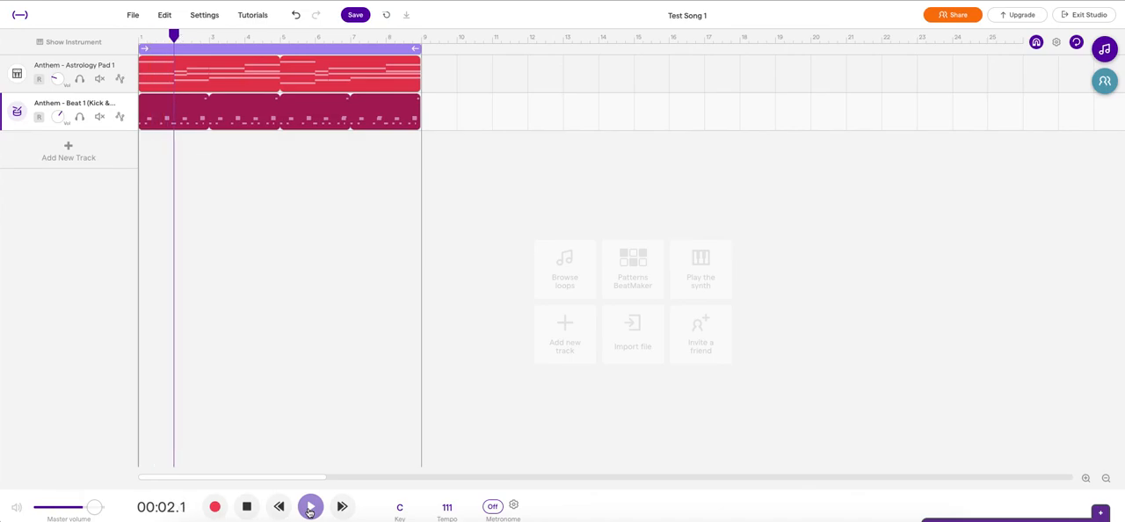
left_click(247, 508)
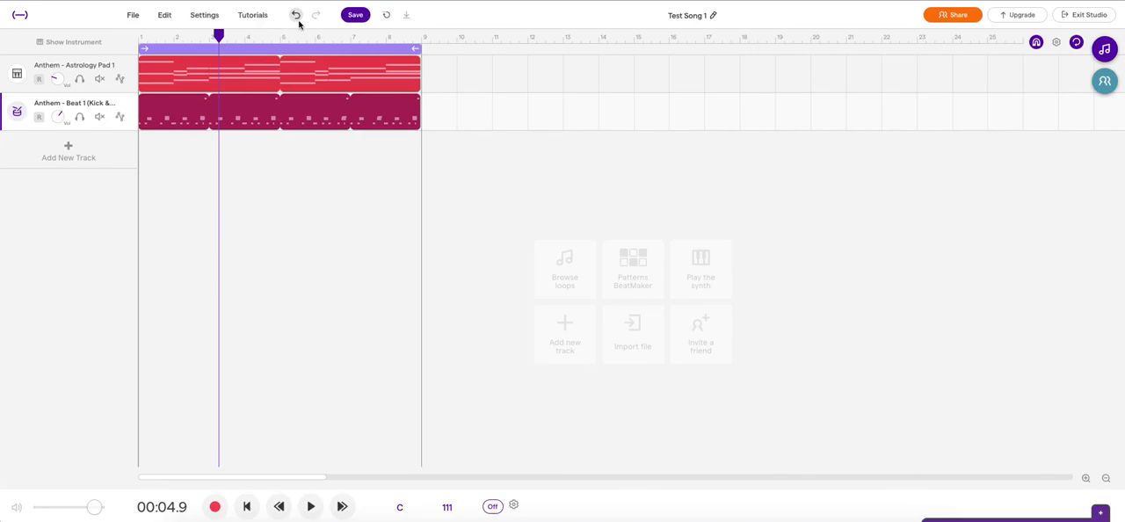
Step: Save the project and bring up its mp3, wav and MIDI export options
left_click(358, 15)
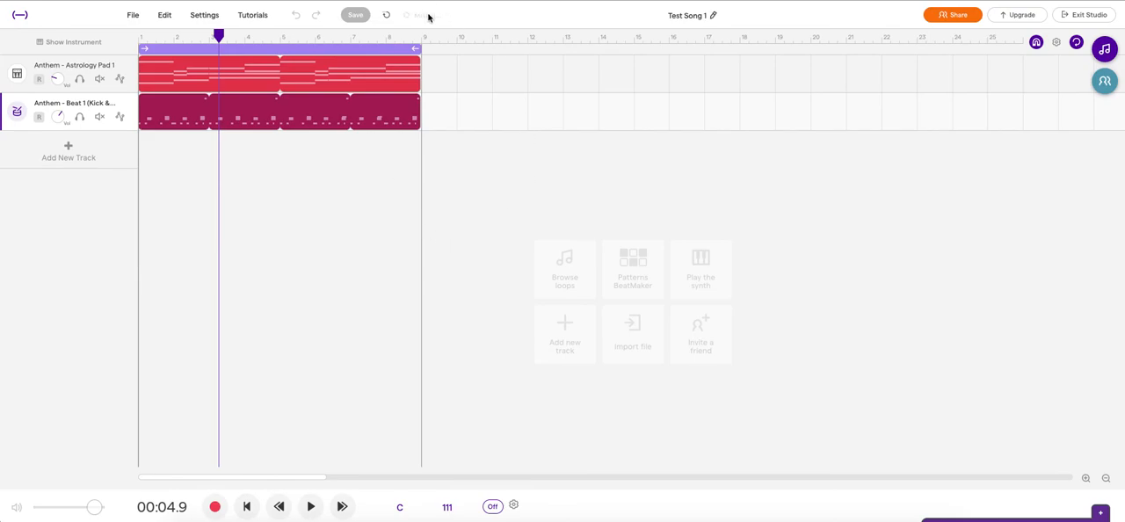
left_click(133, 15)
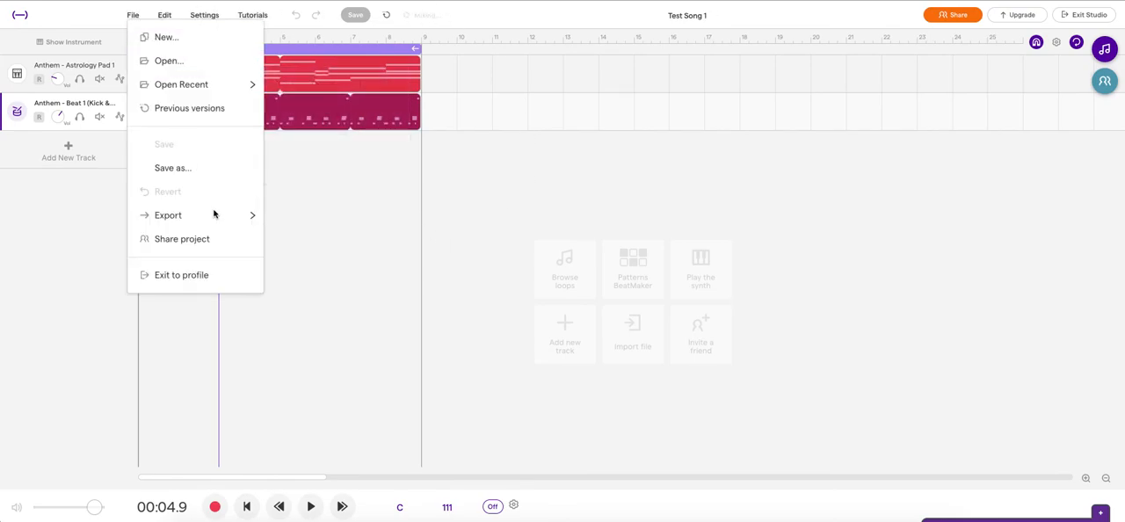
mouse_move(218, 226)
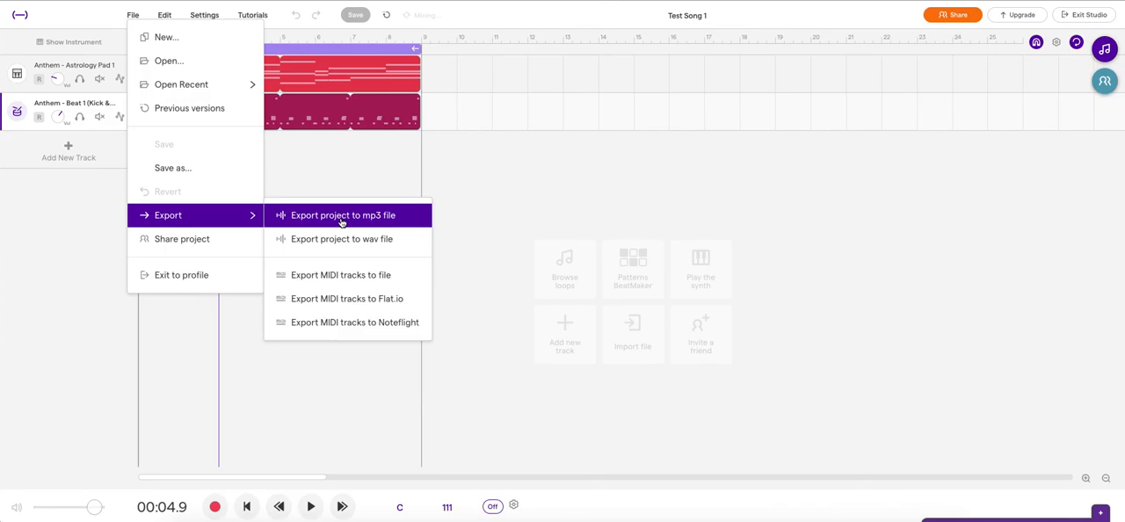
left_click(351, 252)
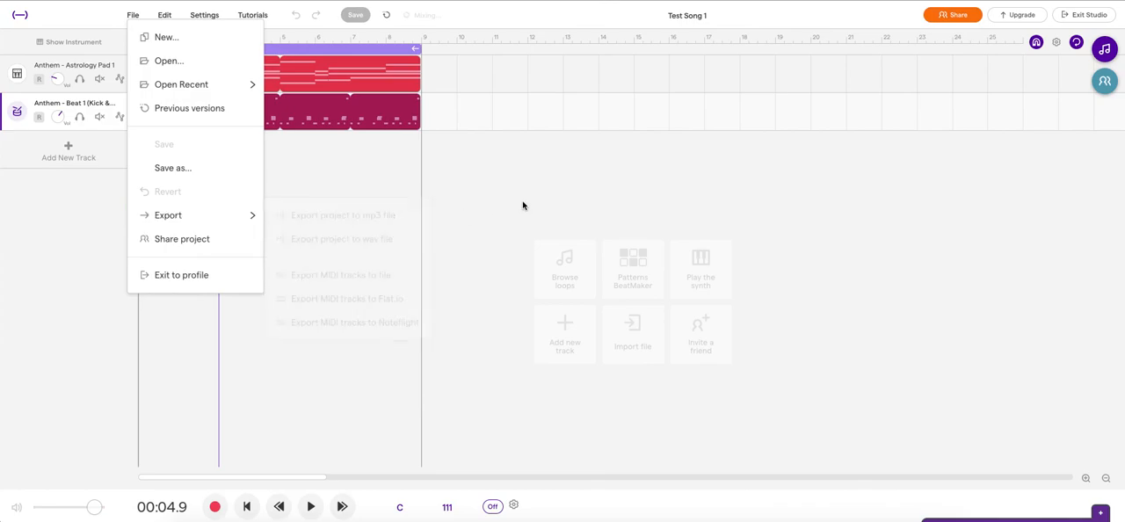
left_click(84, 154)
left_click(385, 407)
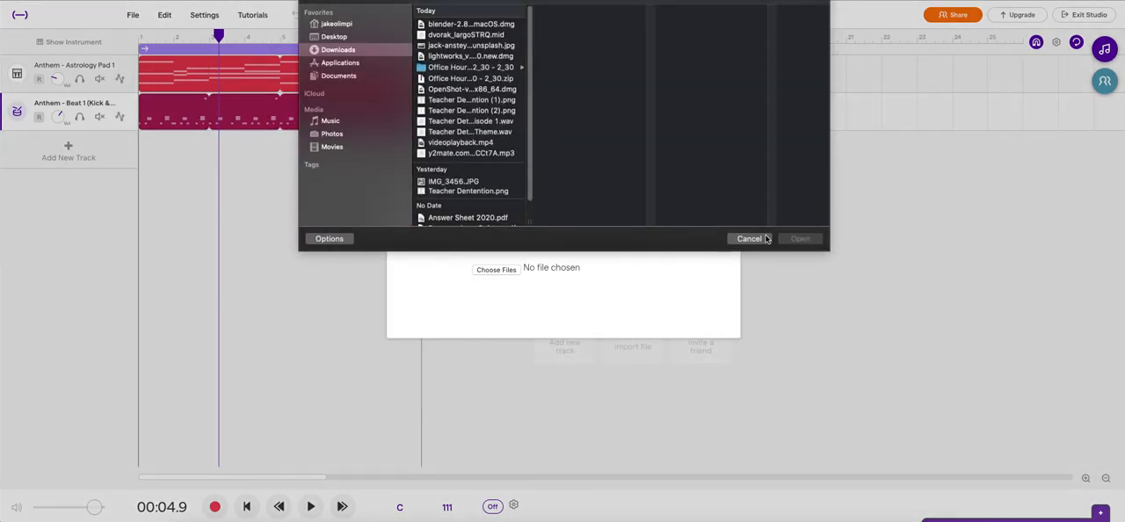
left_click(749, 239)
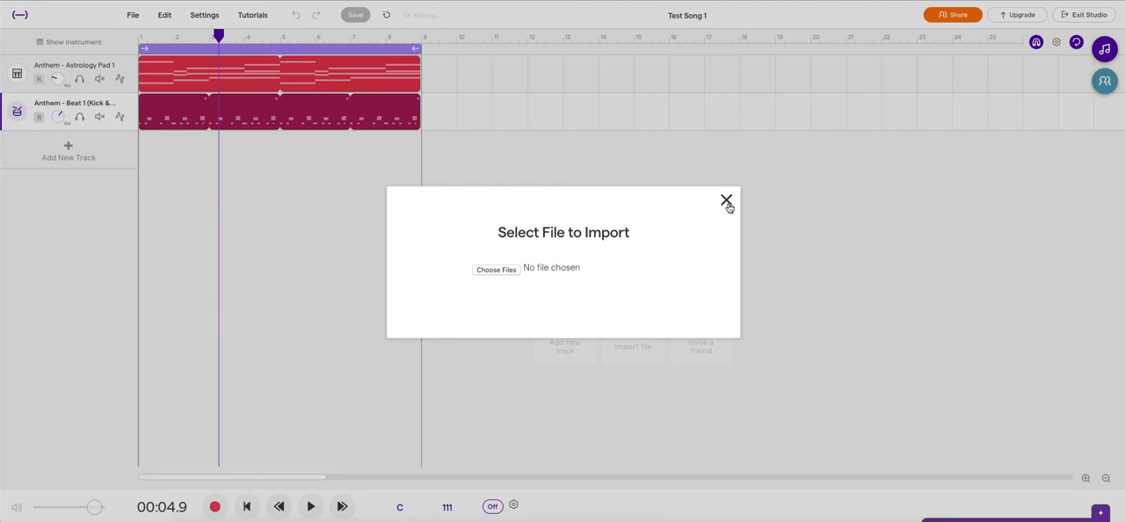
left_click(726, 201)
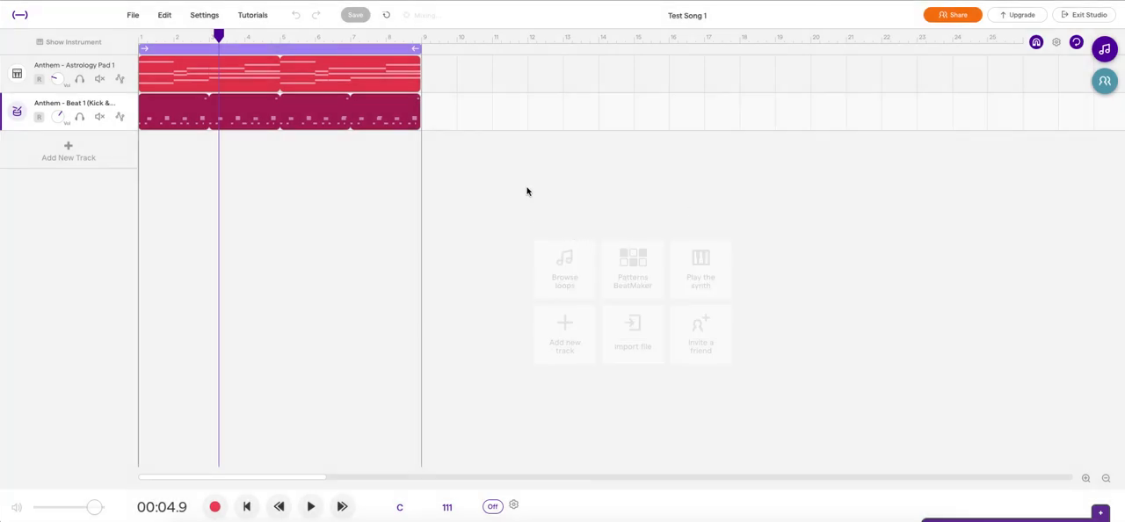
mouse_move(211, 67)
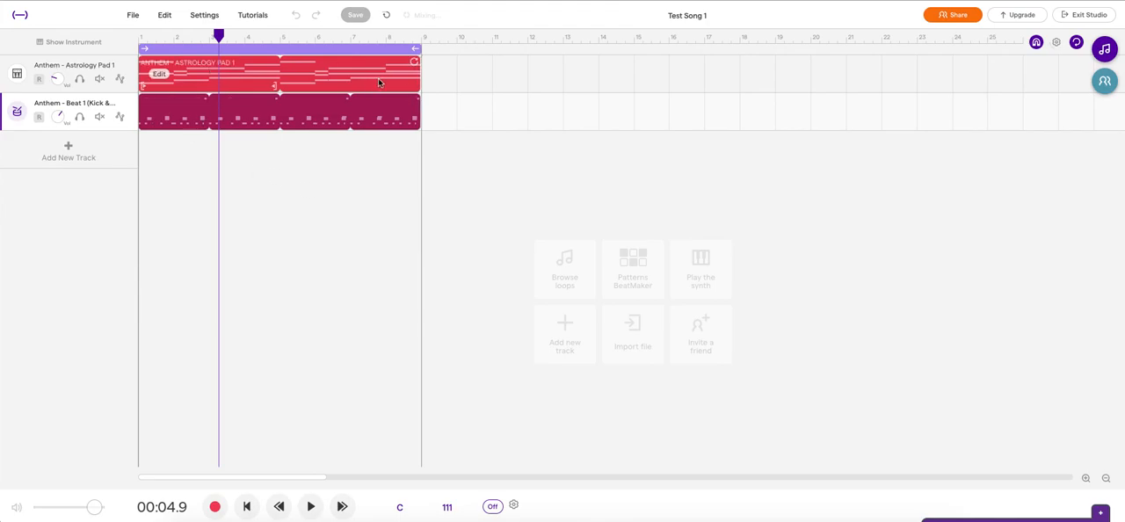
left_click(379, 80)
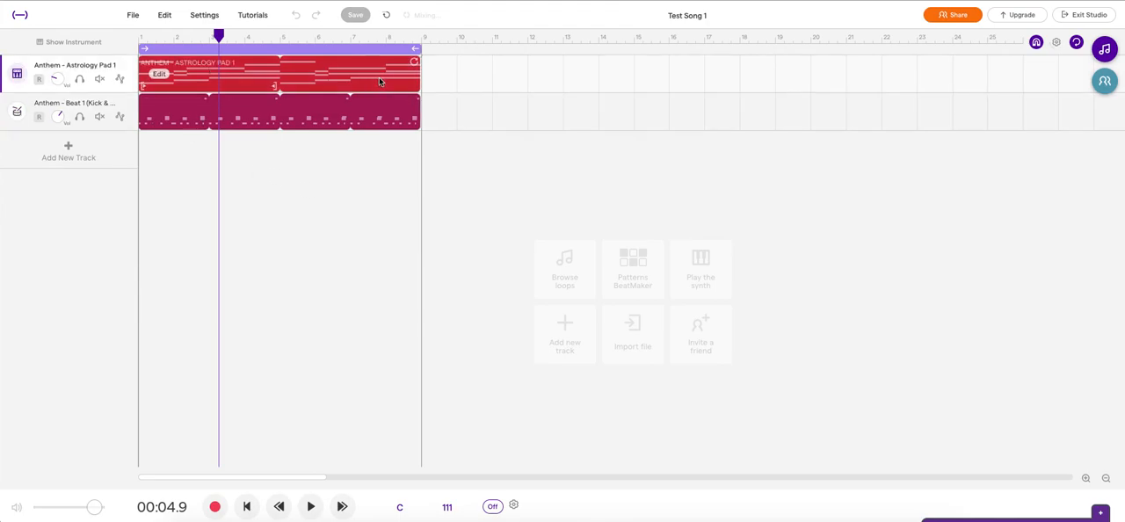
right_click(379, 79)
left_click(259, 187)
mouse_move(308, 74)
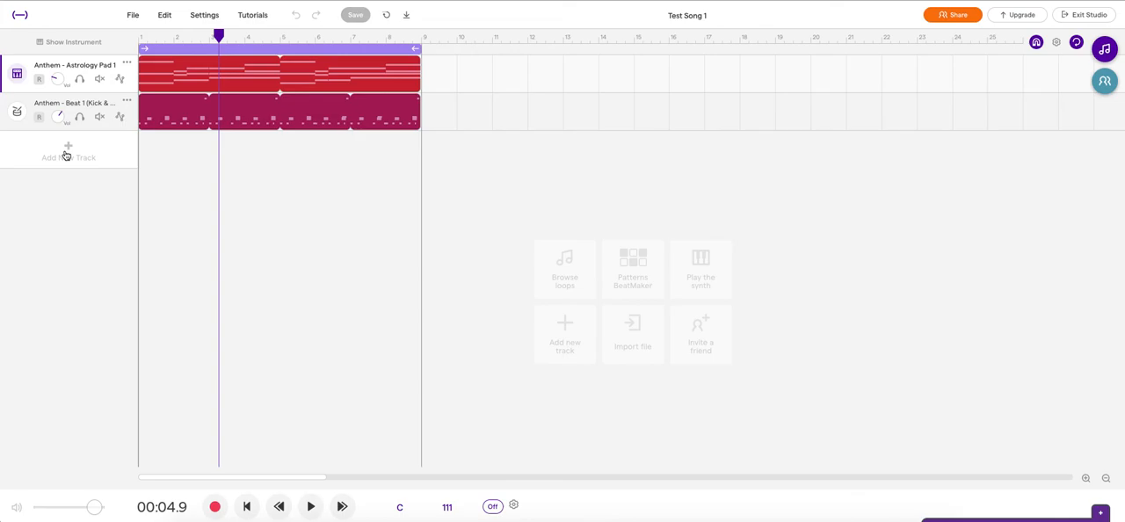
Step: Download the mixed project as a wav file and delete both Anthem loop tracks from the song
left_click(406, 19)
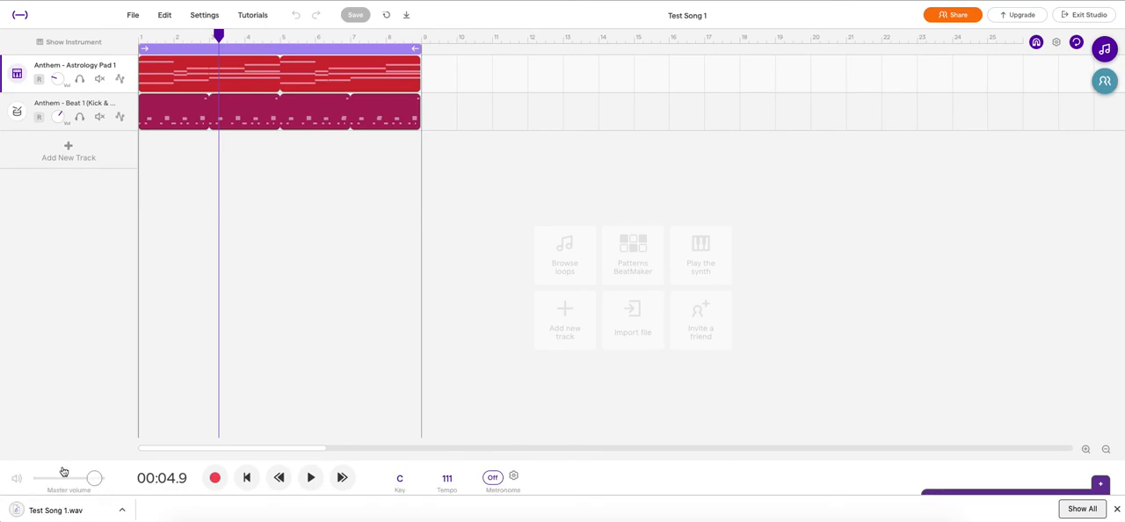
left_click(129, 66)
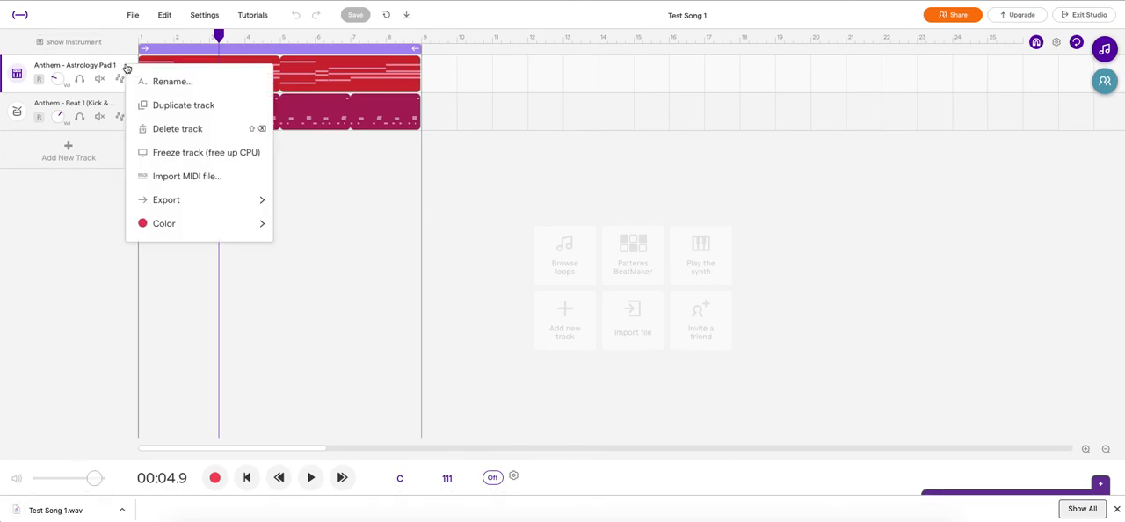
left_click(176, 129)
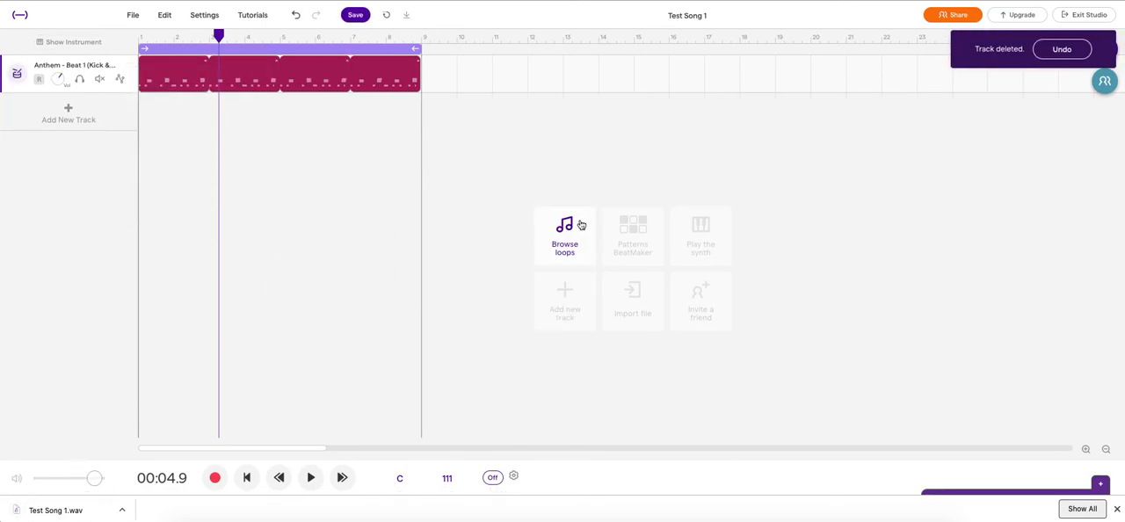
left_click(126, 65)
left_click(179, 126)
Step: Import the downloaded Test Song 1.wav as a new track starting at bar 1 and play its beginning
left_click_drag(55, 516, 143, 87)
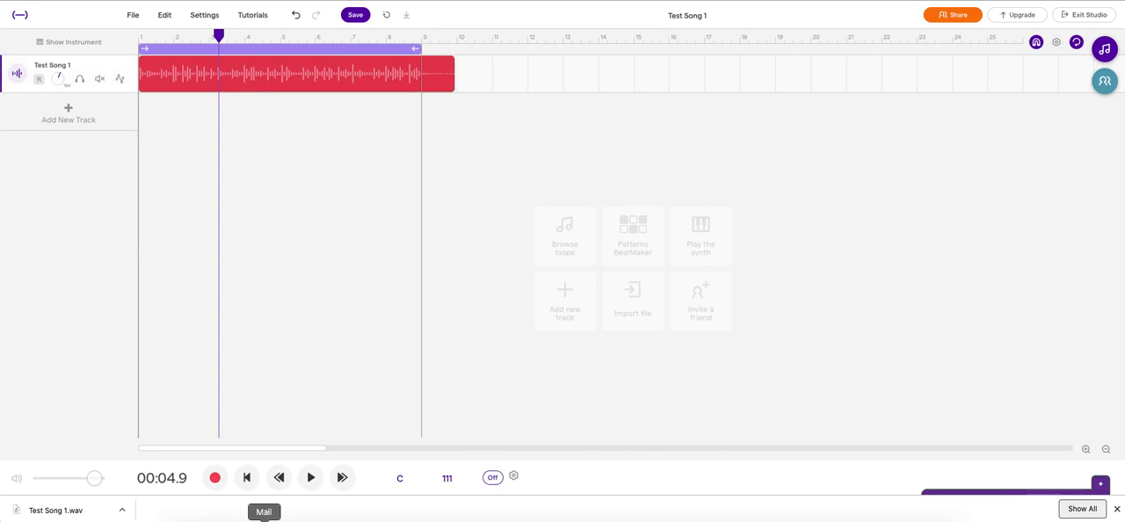
left_click(247, 477)
left_click(308, 477)
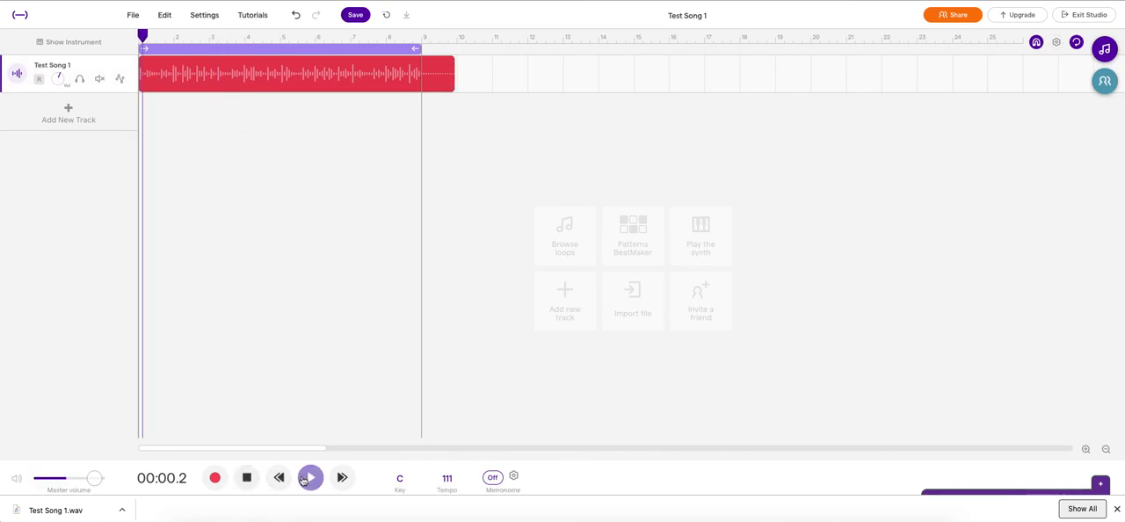
left_click(246, 483)
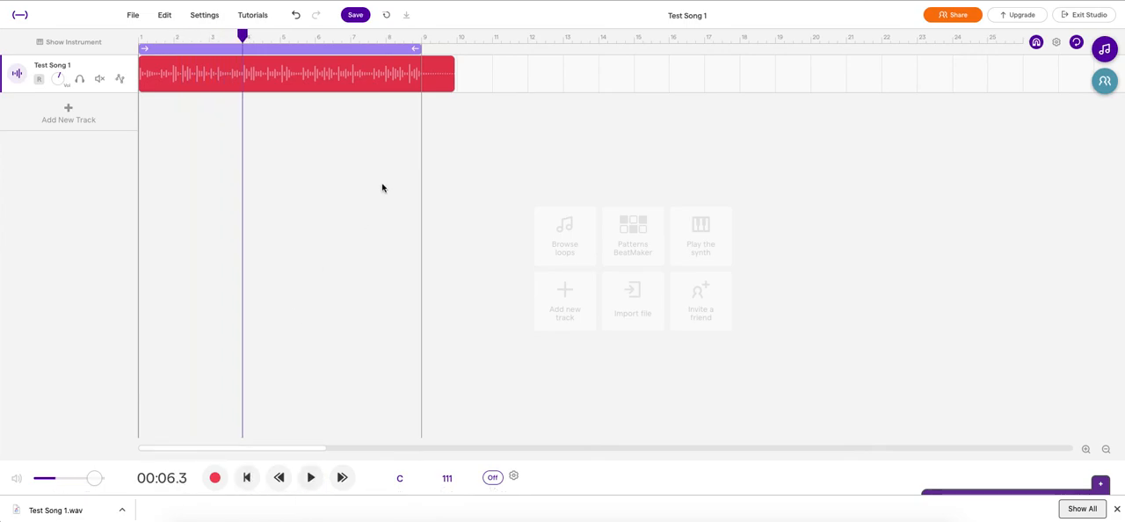
Step: Apply a fade out to the Test Song 1 audio region
right_click(329, 72)
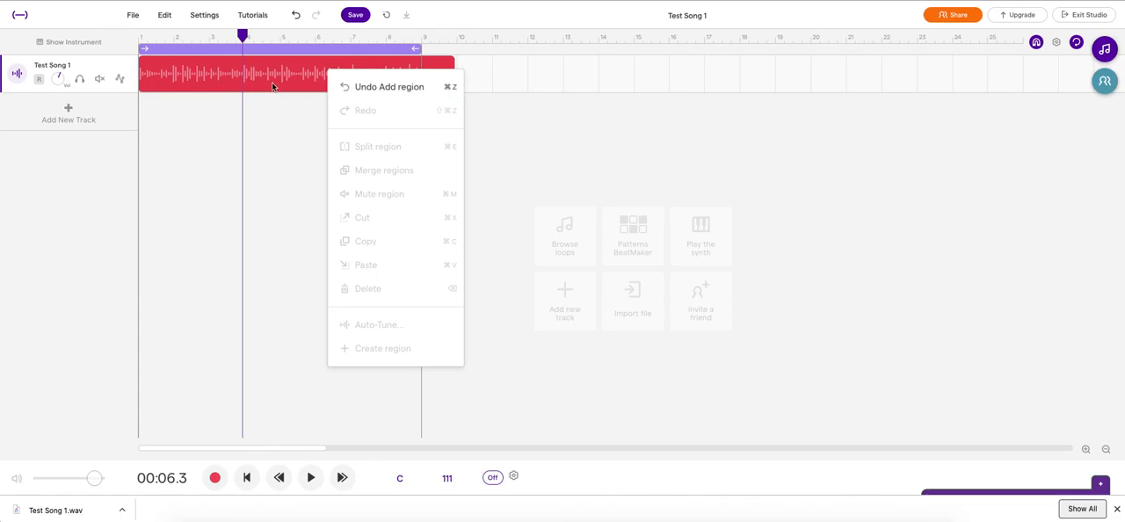
left_click(262, 55)
left_click(160, 75)
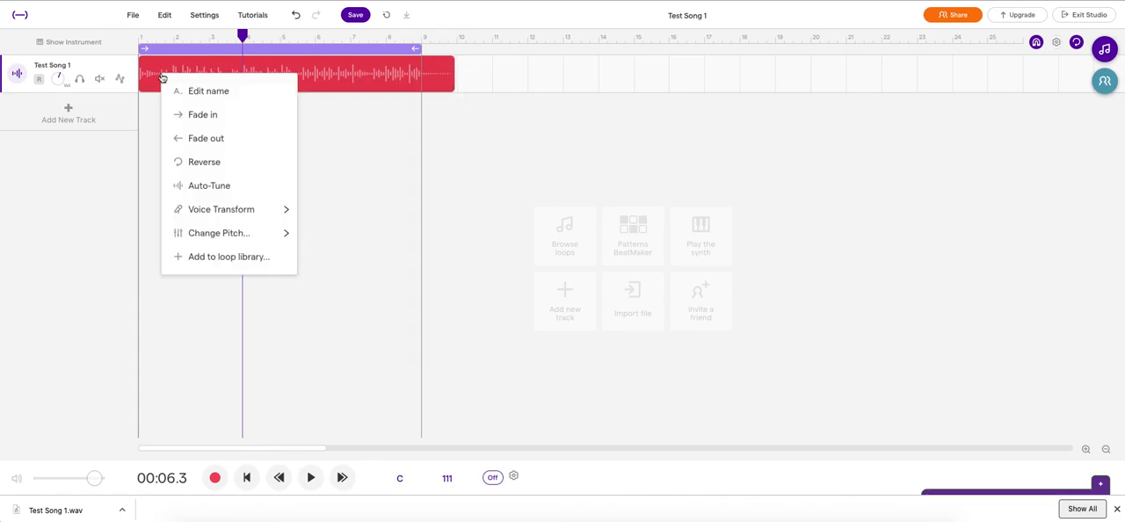
left_click(240, 140)
Step: Play the Test Song 1 region from about bar 7 to hear its fade out
left_click(359, 37)
left_click(310, 478)
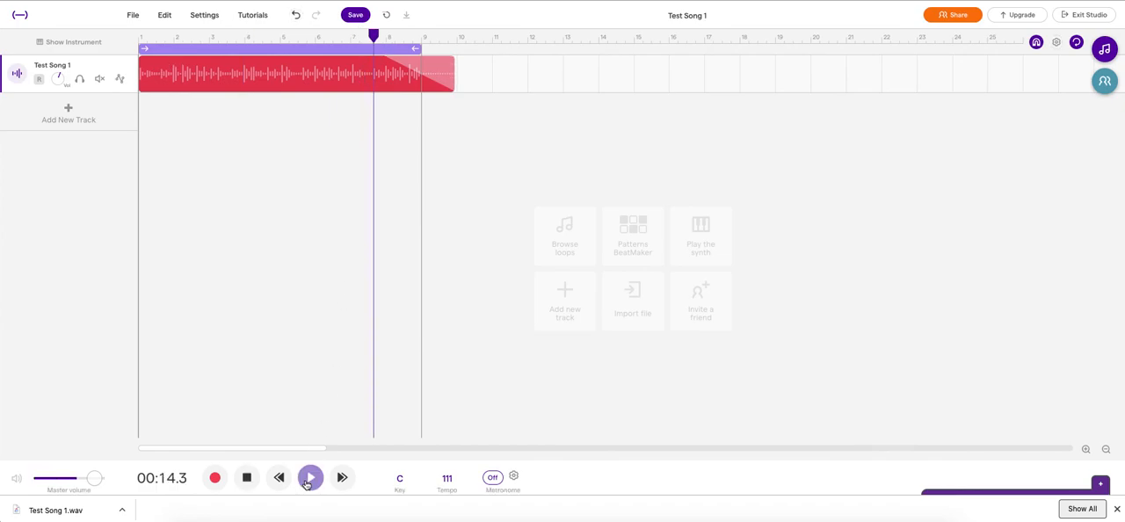
left_click(247, 477)
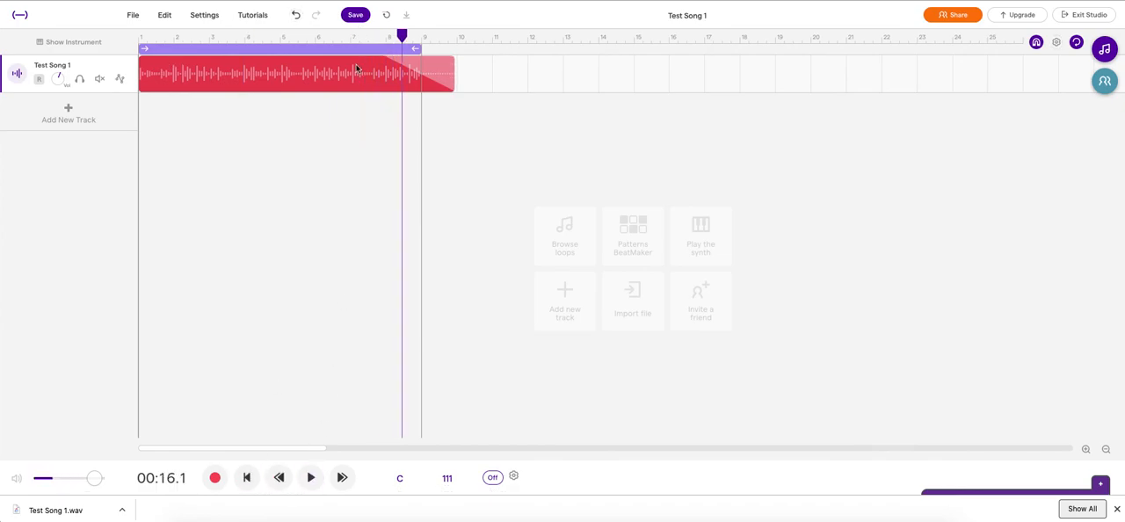
Step: Turn off the loop range over the first eight bars and add a new voice track with the microphone
left_click(334, 51)
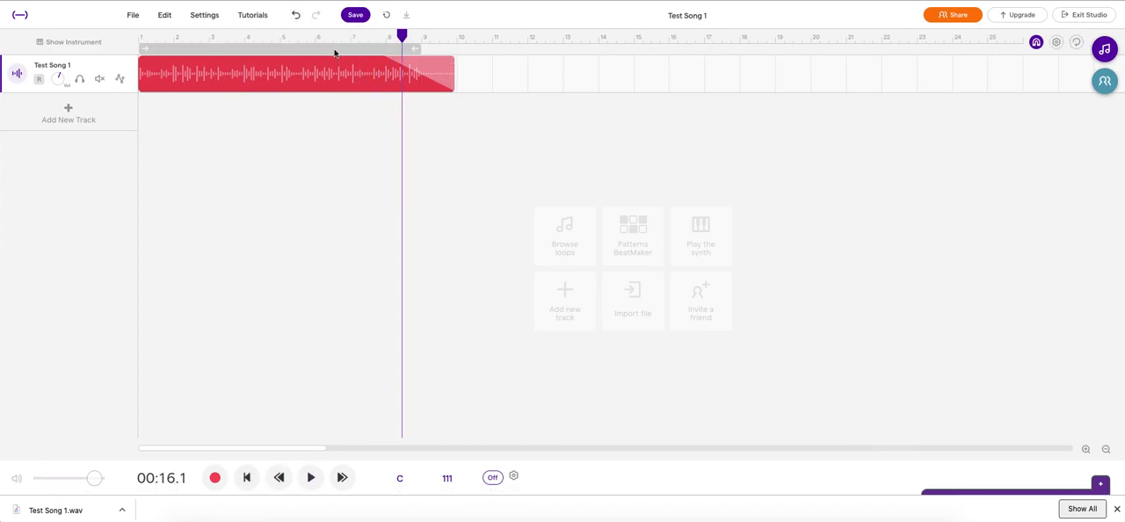
left_click(68, 116)
left_click(416, 176)
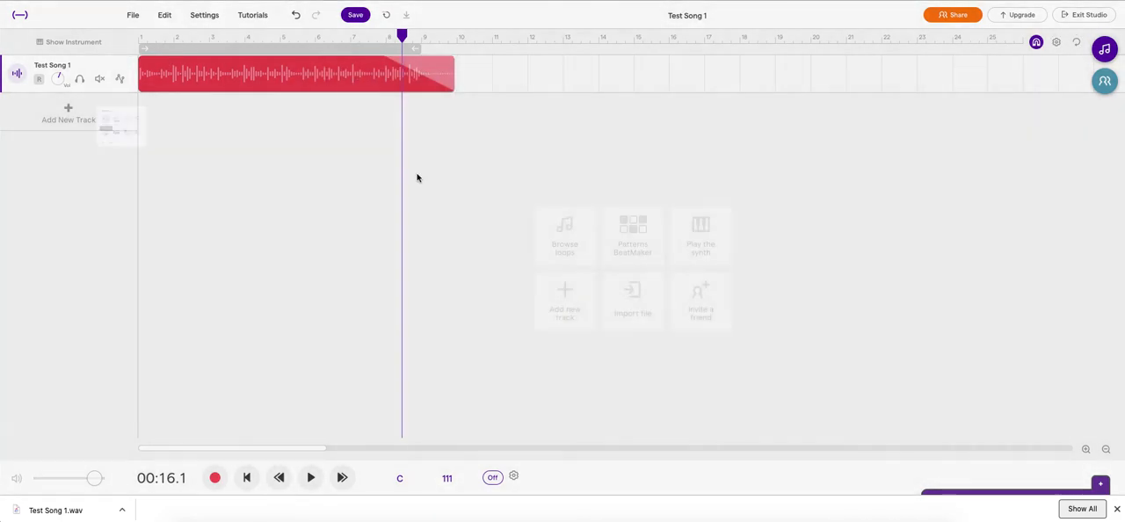
Step: Record a voice clip about three bars long on the Mic track starting at bar 8 and close the recording view
left_click_drag(403, 35, 384, 35)
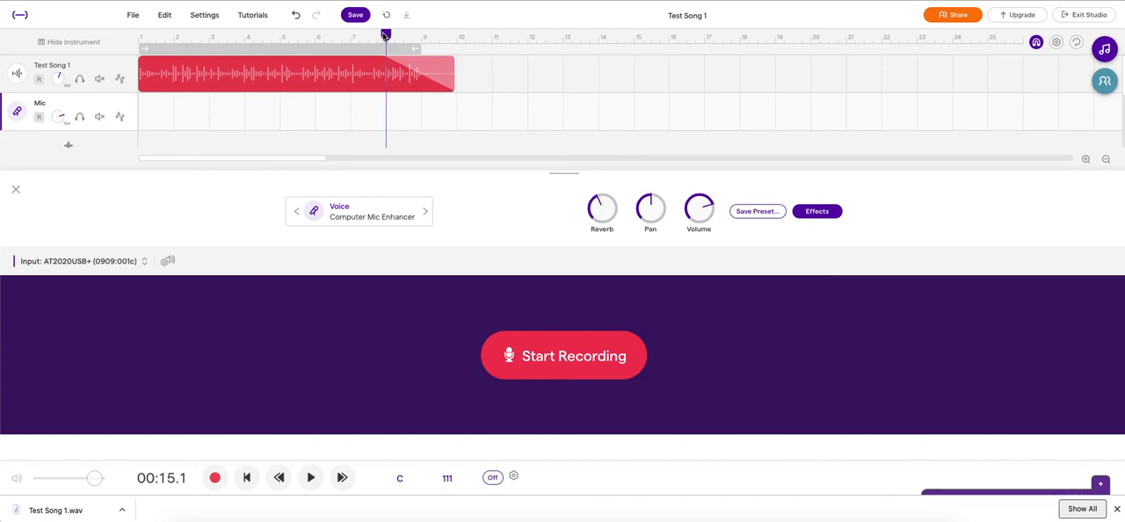
left_click(581, 365)
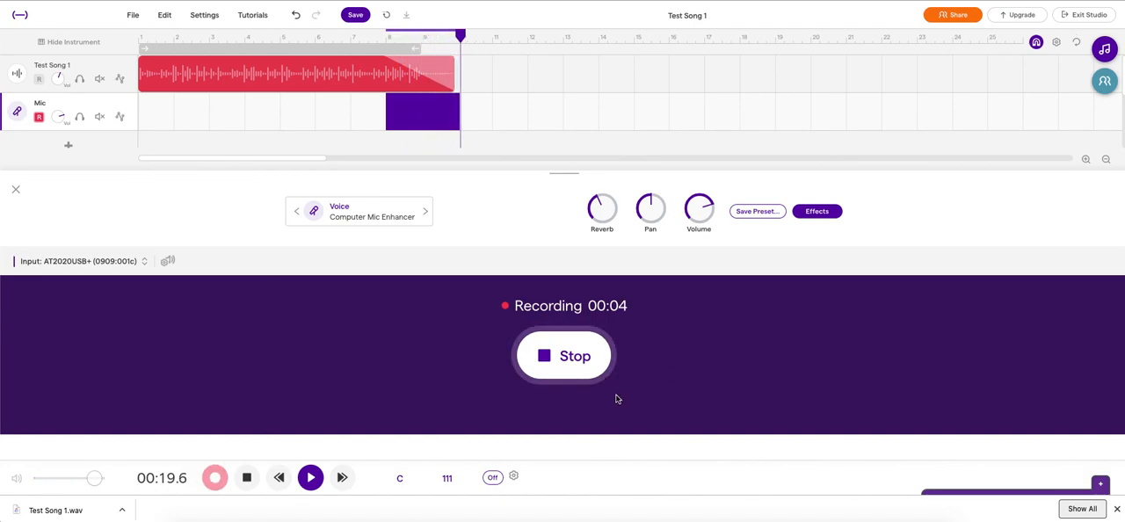
left_click(576, 370)
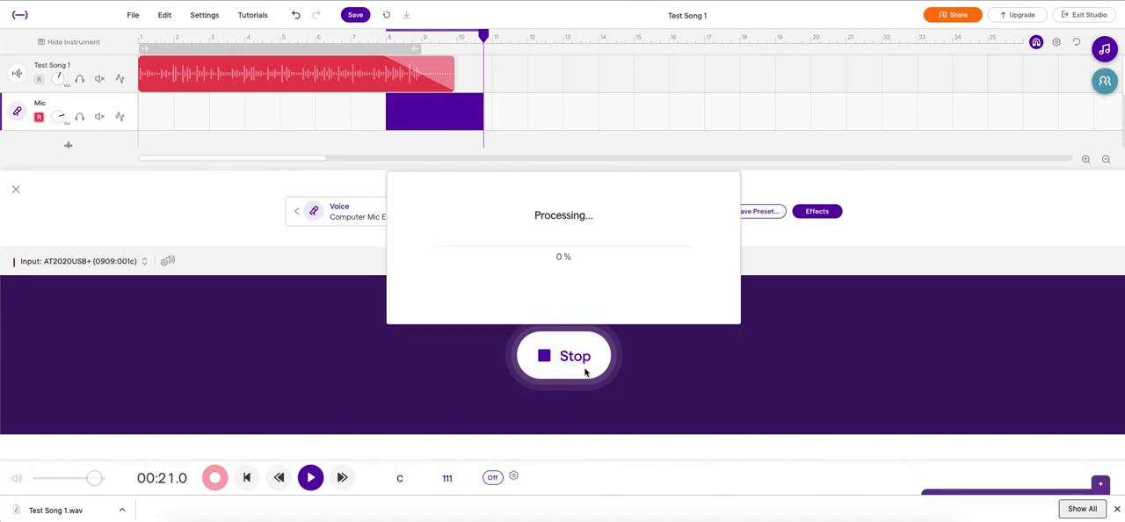
left_click(17, 190)
Step: Play both tracks from 00:13.5 to hear the voice over the fading song, and stop the playback
left_click(360, 36)
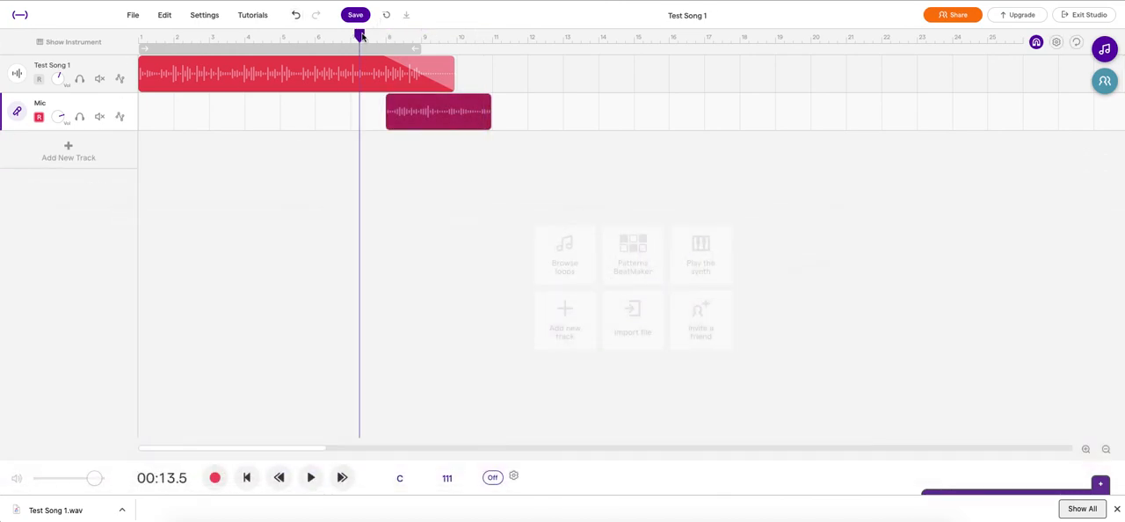
left_click(309, 479)
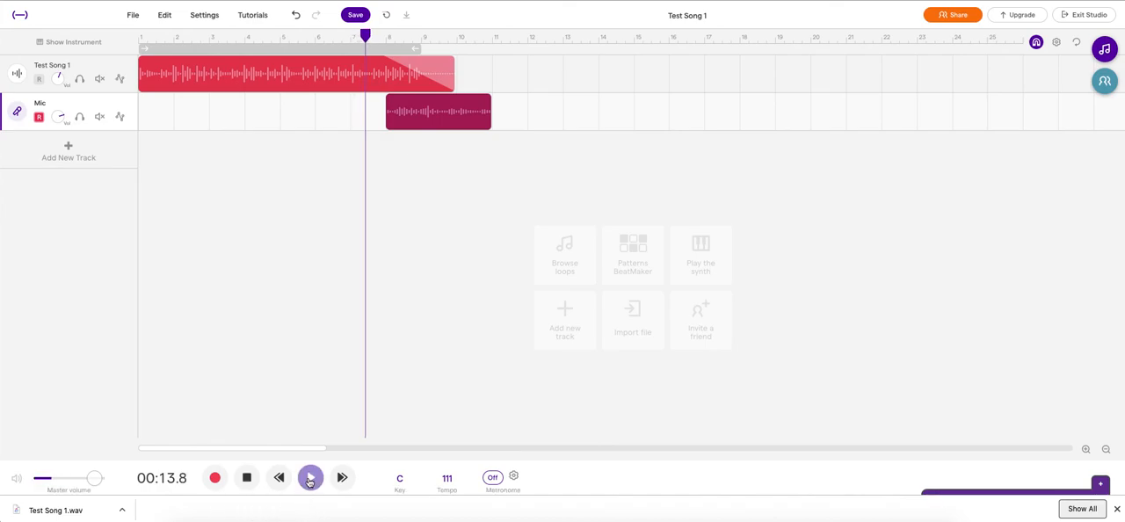
left_click(247, 479)
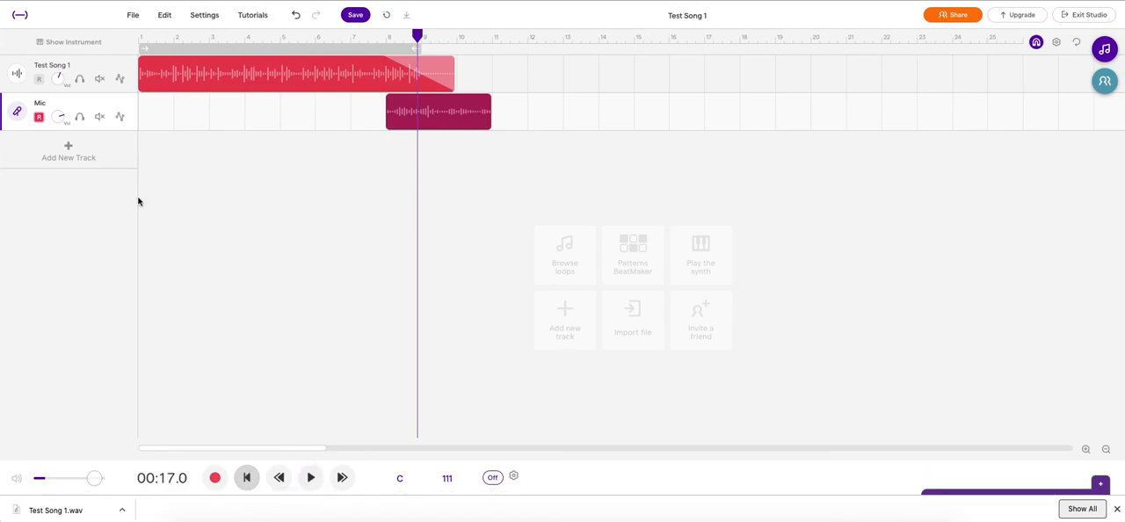
Step: Solo the Test Song 1 track
left_click(79, 78)
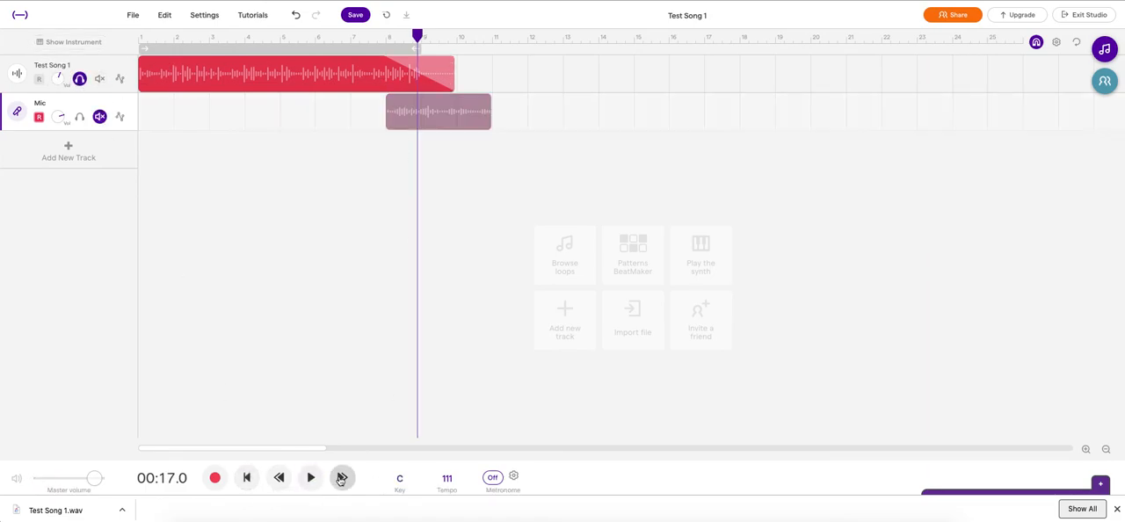
Step: Listen to the soloed Test Song 1 track through its fade out around bars 8 and 9, and stop the playback
left_click(310, 478)
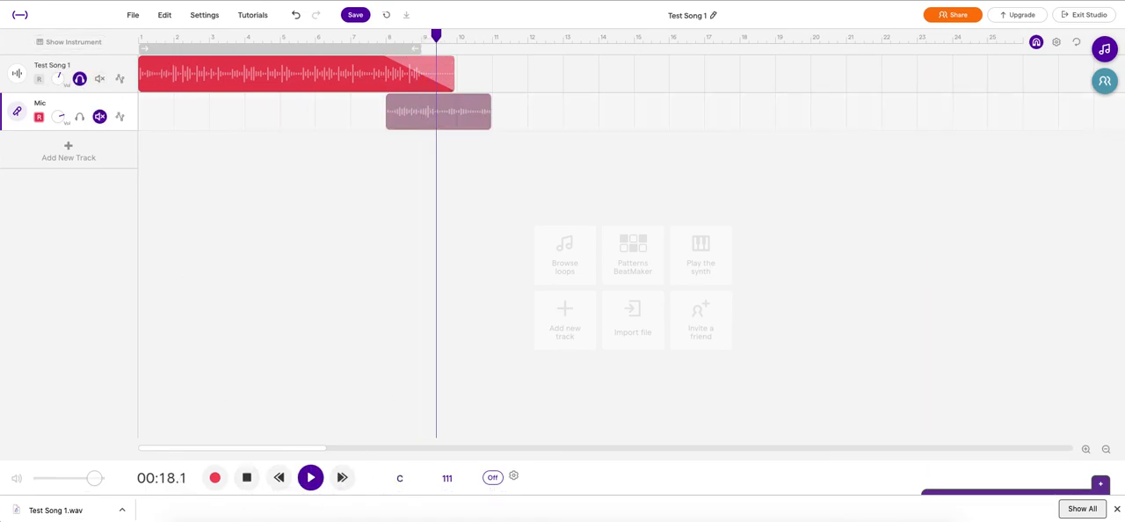
left_click(380, 39)
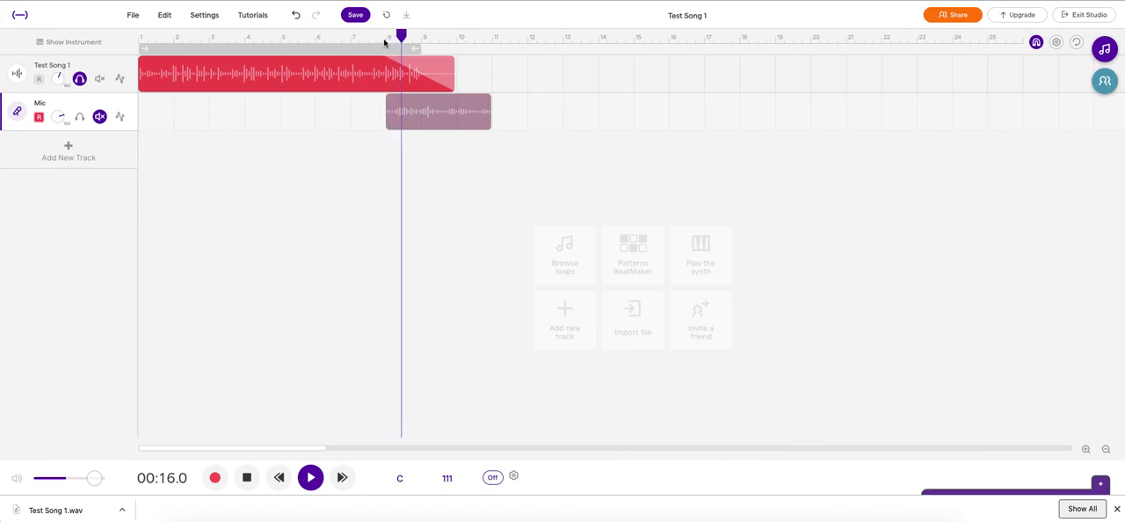
left_click(246, 477)
Step: Mute the Test Song 1 track and solo the Mic track
left_click(99, 78)
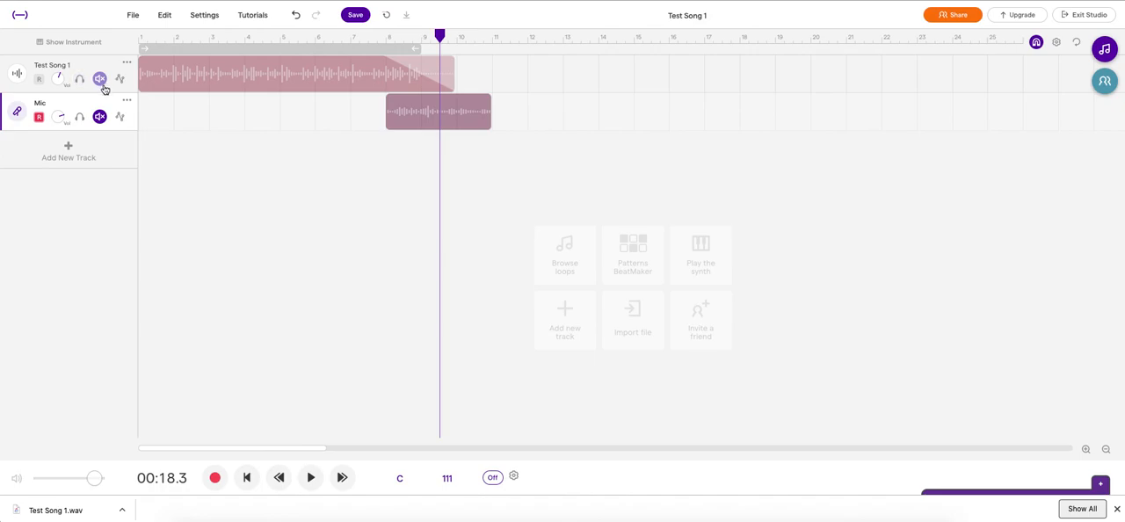
left_click(100, 116)
left_click(79, 116)
Step: Play the soloed Mic track from 00:15.1 to hear the voice alone, and stop the playback
left_click(387, 35)
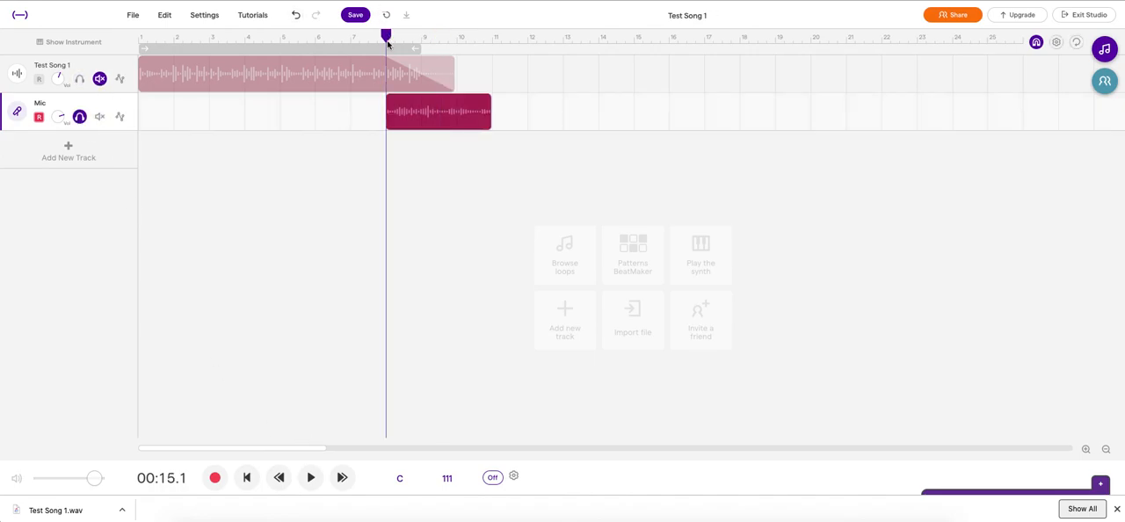
left_click(309, 477)
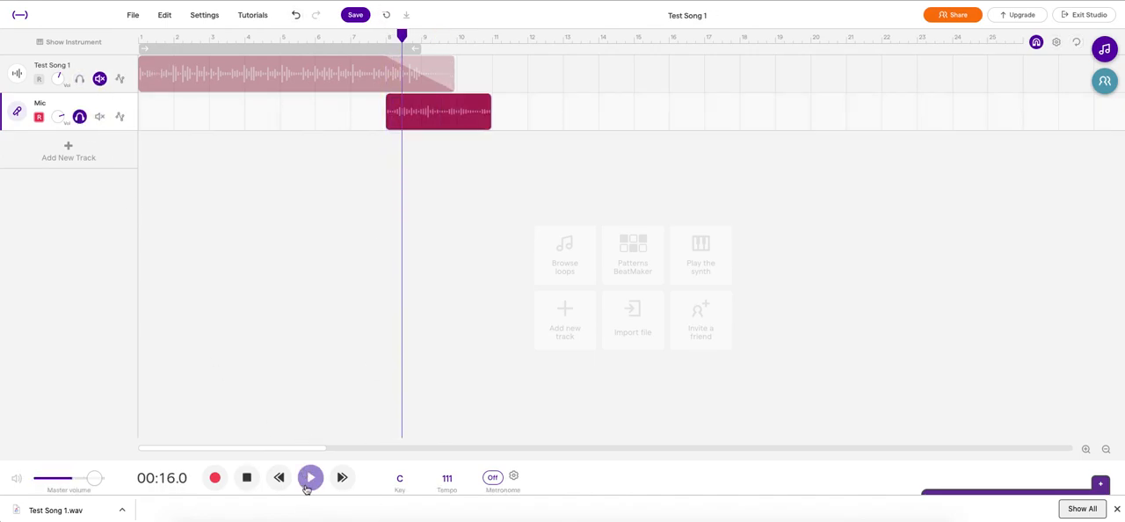
left_click(247, 479)
left_click(100, 79)
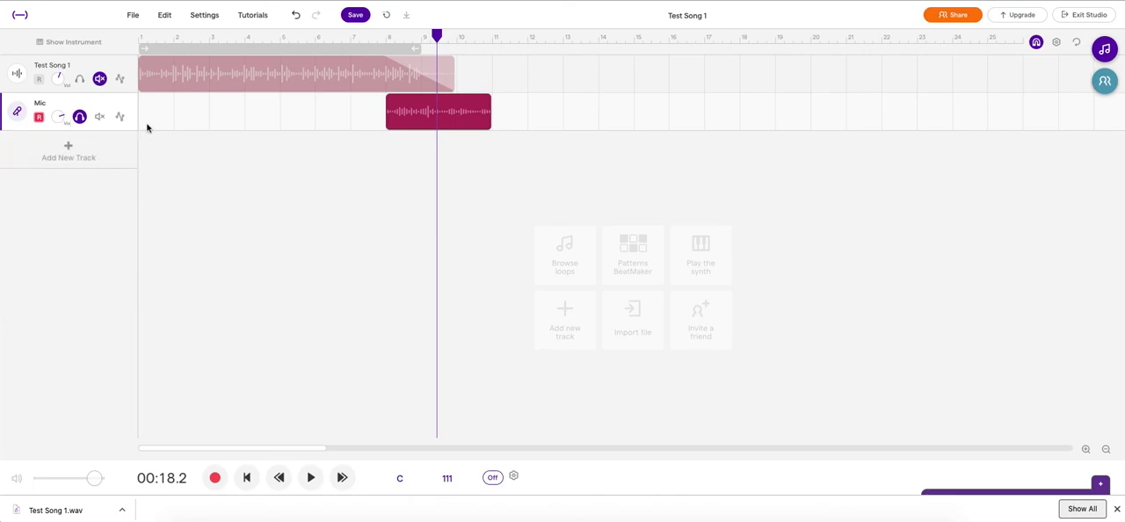
Step: Close the browser's downloads bar and save the project
left_click(1116, 508)
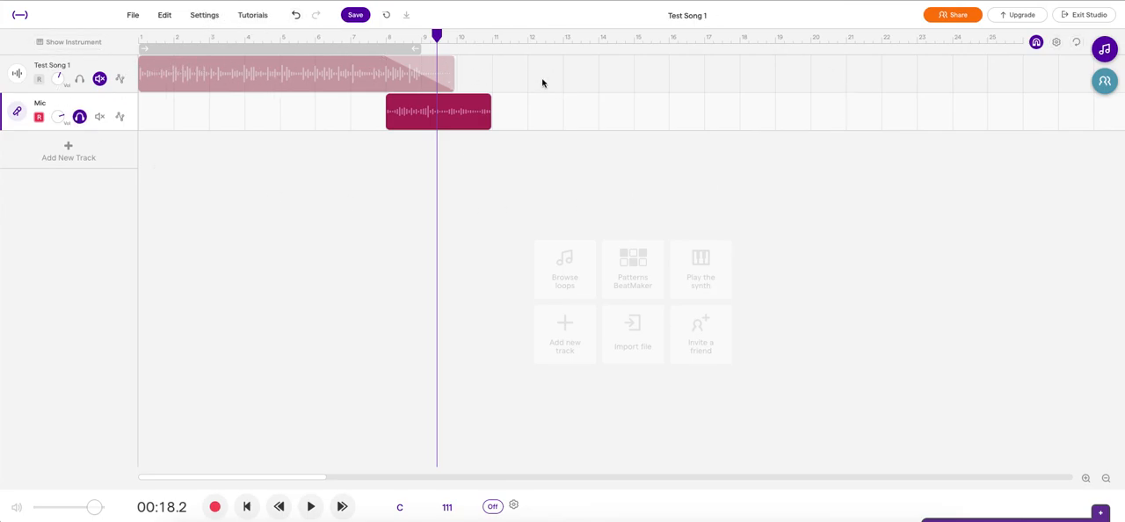
left_click(356, 16)
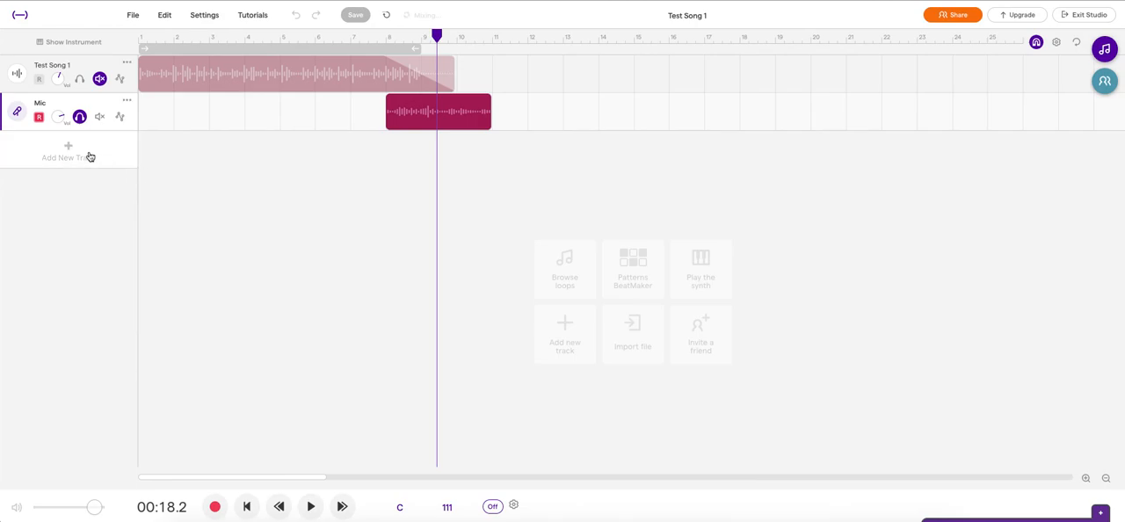
Step: Examine the trim handles at both ends of the voice clip on the Mic track
mouse_move(486, 123)
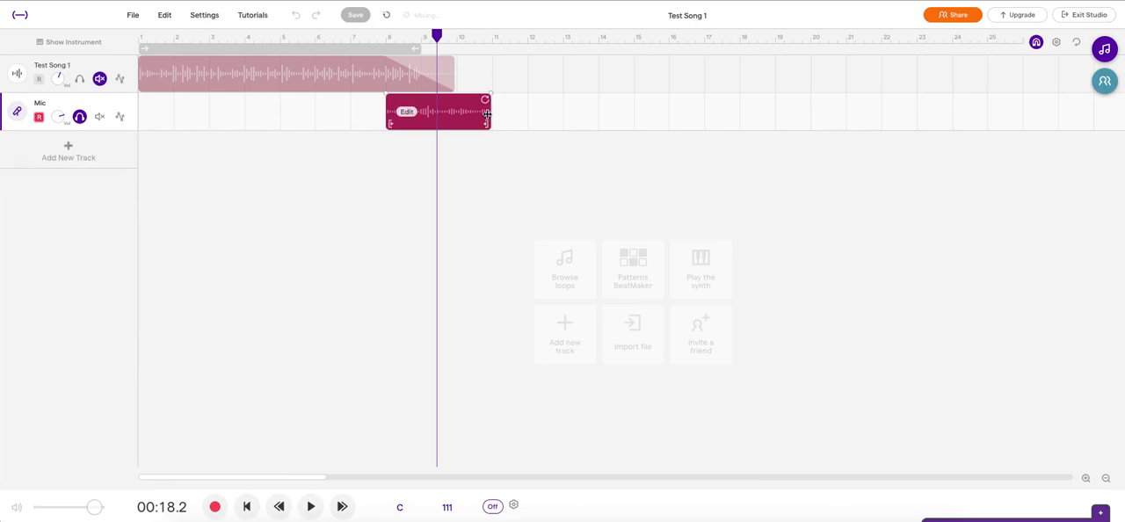
mouse_move(488, 124)
left_mouse_down()
mouse_move(465, 125)
mouse_move(498, 126)
left_mouse_up()
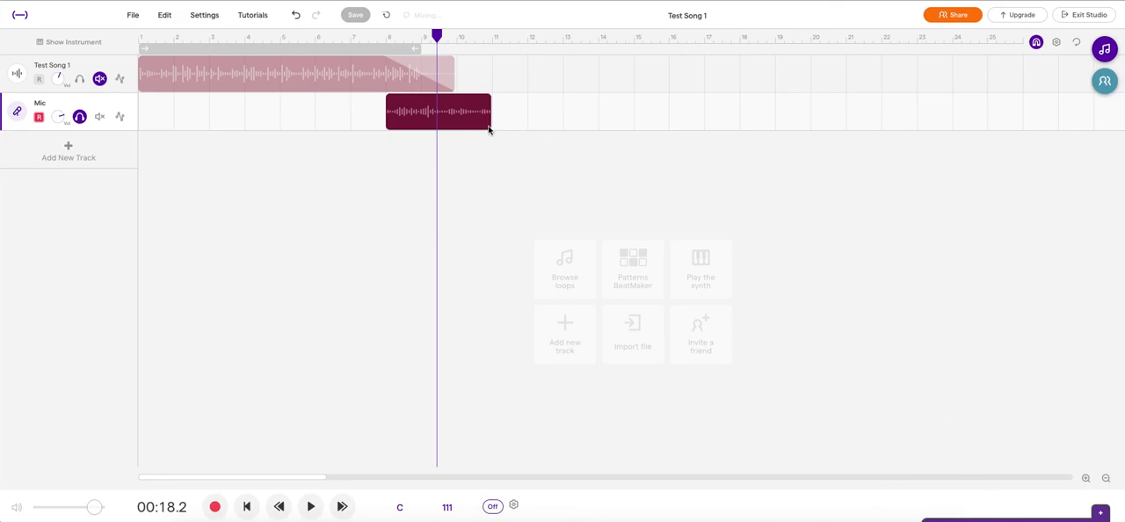
mouse_move(489, 125)
left_mouse_down()
mouse_move(454, 123)
mouse_move(490, 125)
left_mouse_up()
mouse_move(394, 123)
left_mouse_down()
mouse_move(412, 126)
mouse_move(395, 125)
left_mouse_up()
Step: Add a synth instrument track and close its keyboard view
left_click(724, 267)
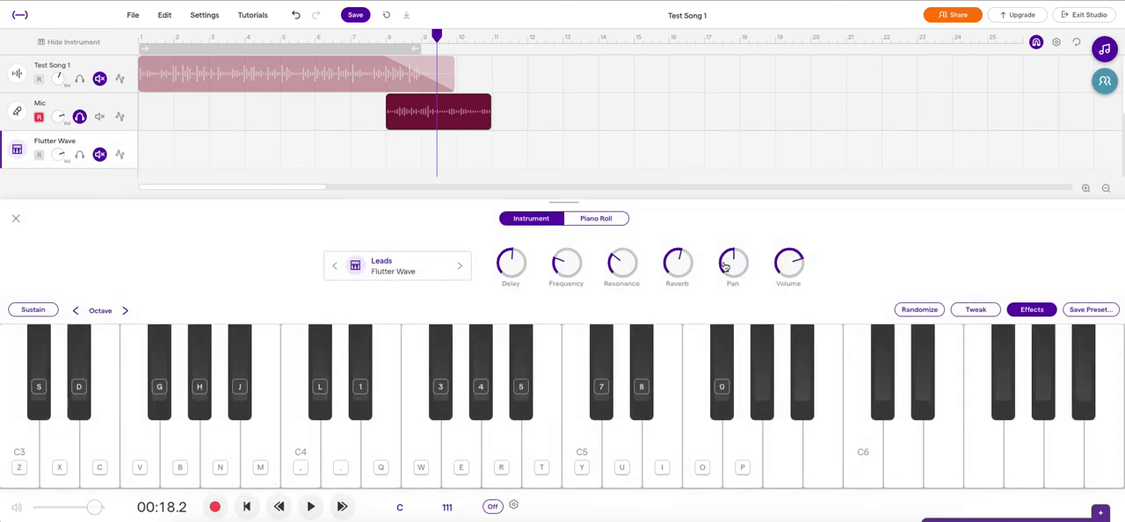
left_click(14, 218)
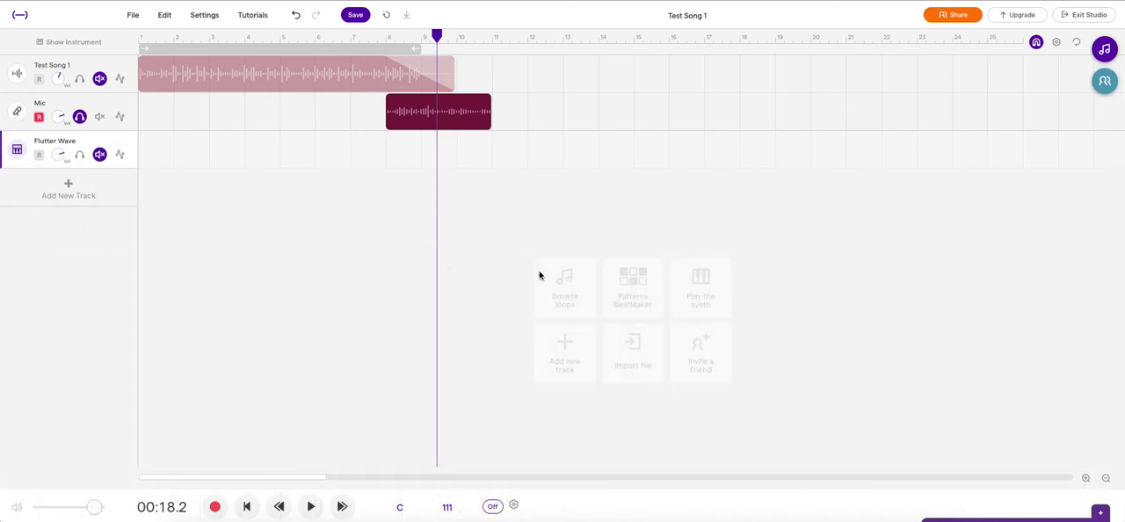
Step: Look at the options for inviting a friend and importing a file, and cancel the file selection
left_click(712, 358)
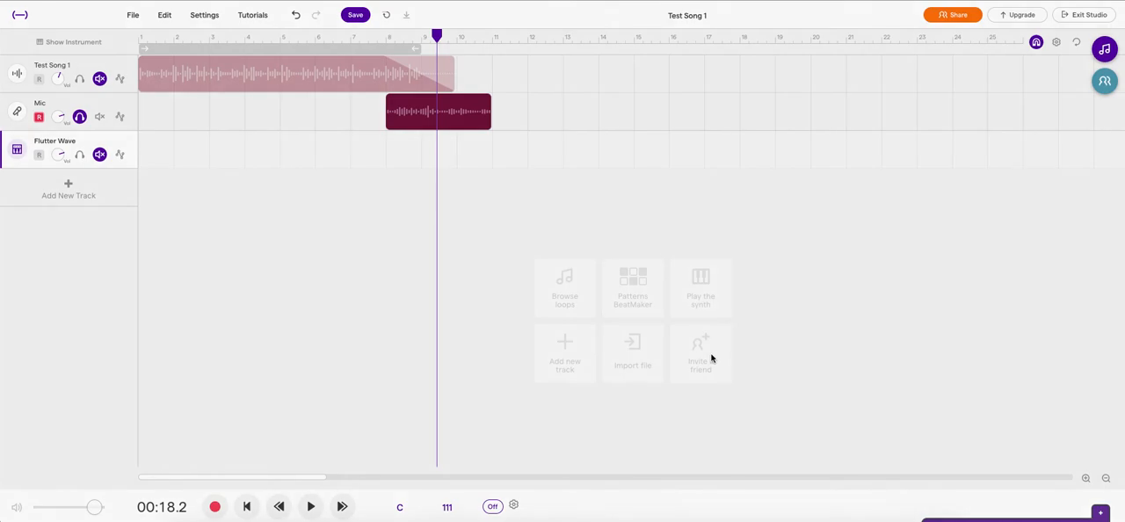
left_click(692, 63)
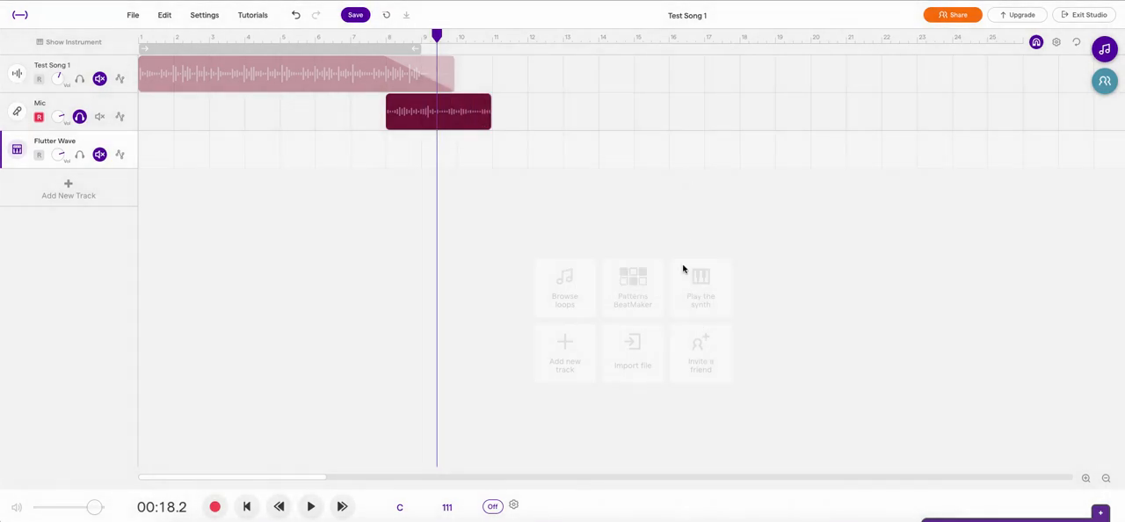
left_click(644, 359)
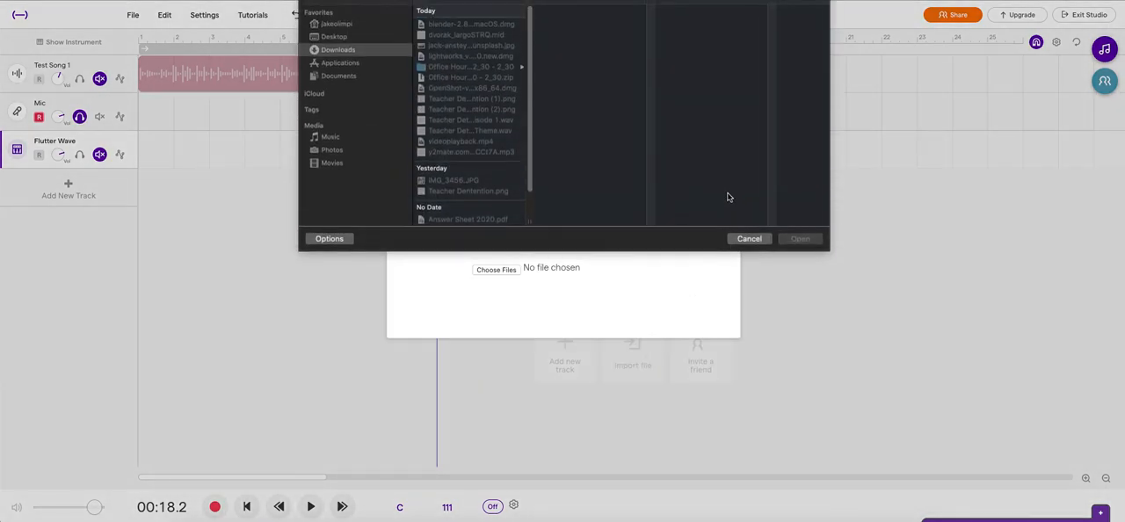
key("Escape")
left_click(726, 201)
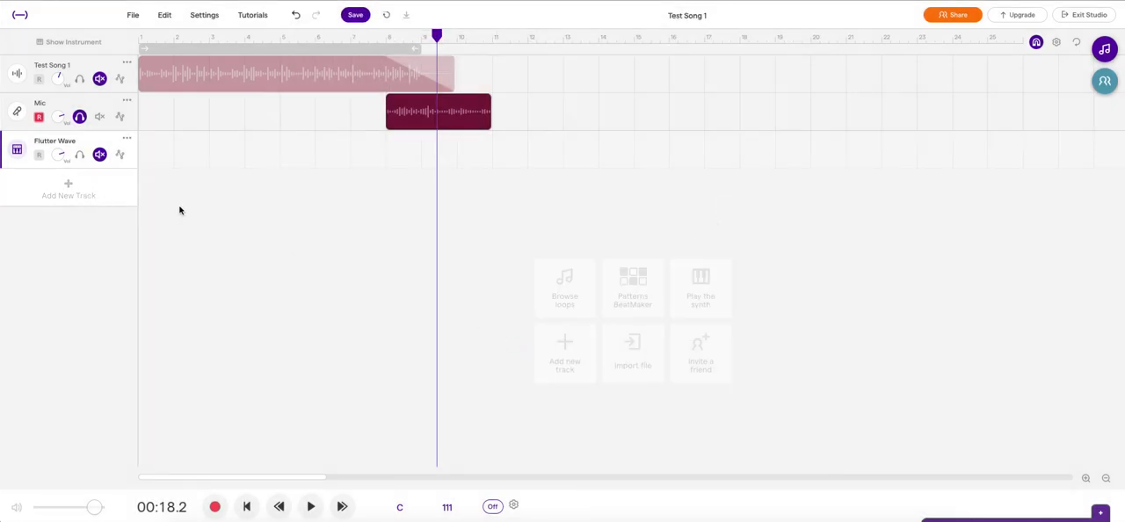
Step: Add a Patterns Beatmaker drum track and solo it, leaving the Mic track muted
left_click(634, 279)
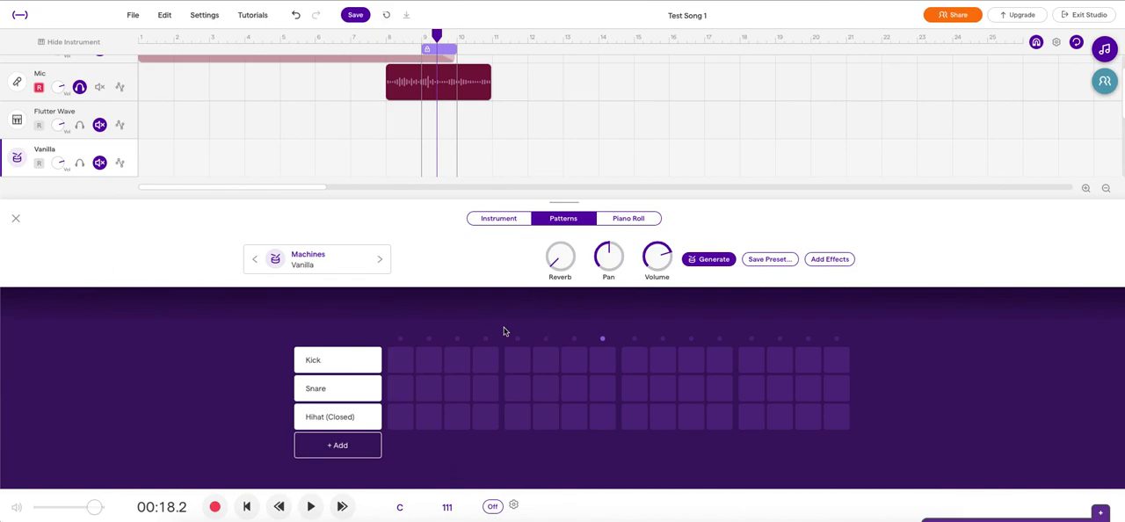
left_click(247, 507)
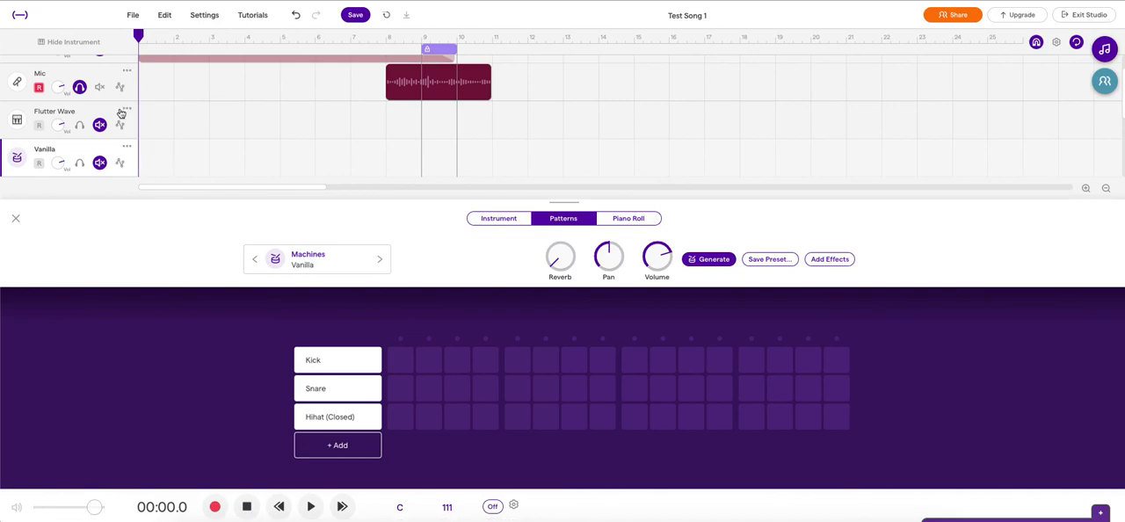
left_click(99, 87)
left_click(79, 87)
left_click(82, 161)
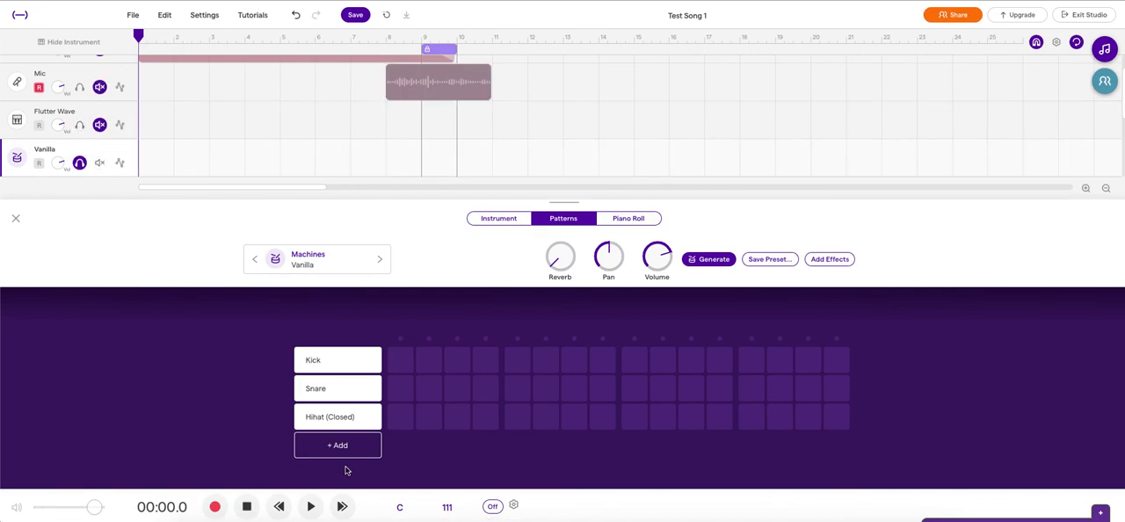
Step: Start playback and place kick hits on steps 1, 5, 9 and 13 of the drum pattern
left_click(311, 506)
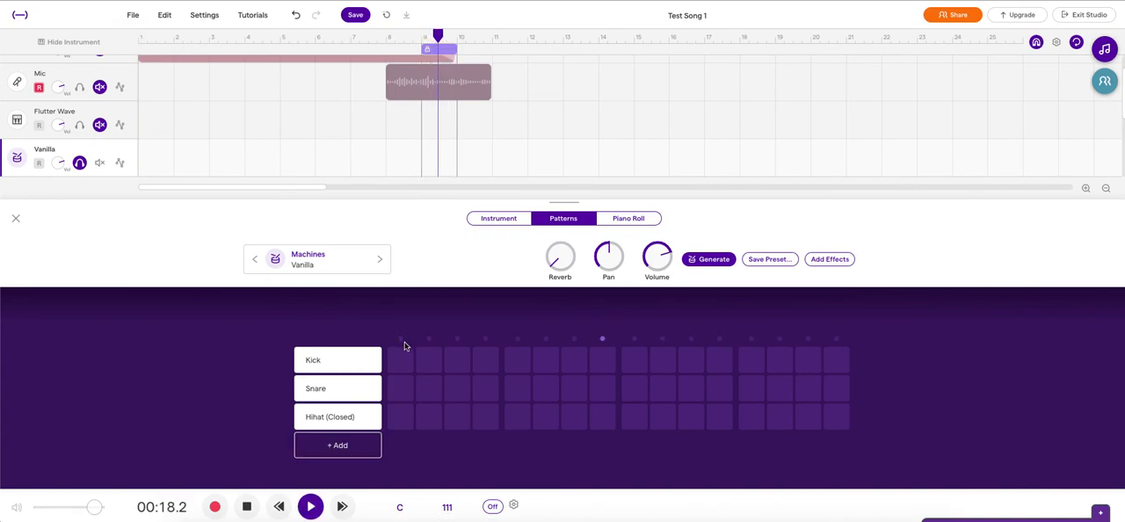
left_click(399, 367)
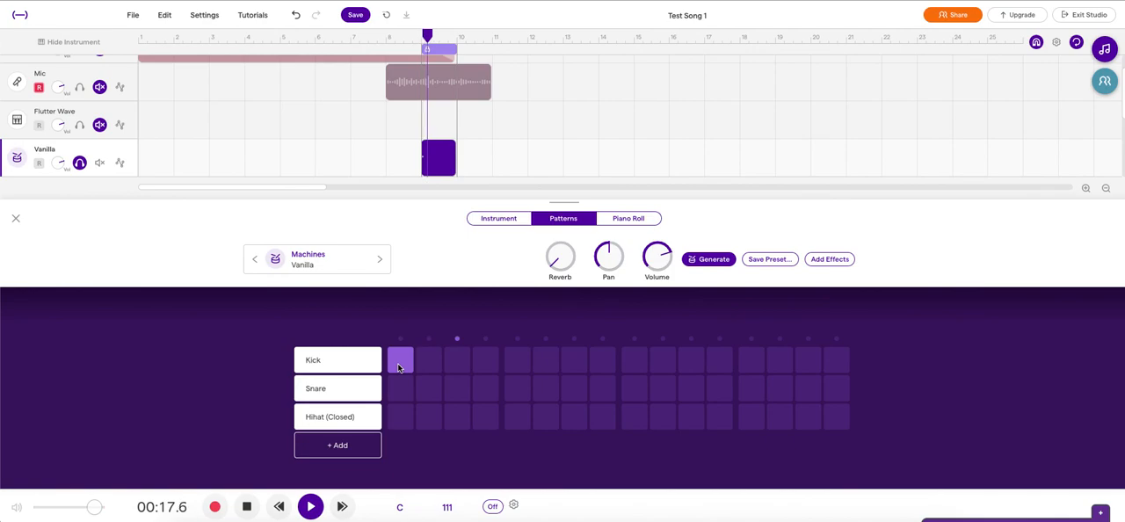
left_click(514, 360)
left_click(642, 359)
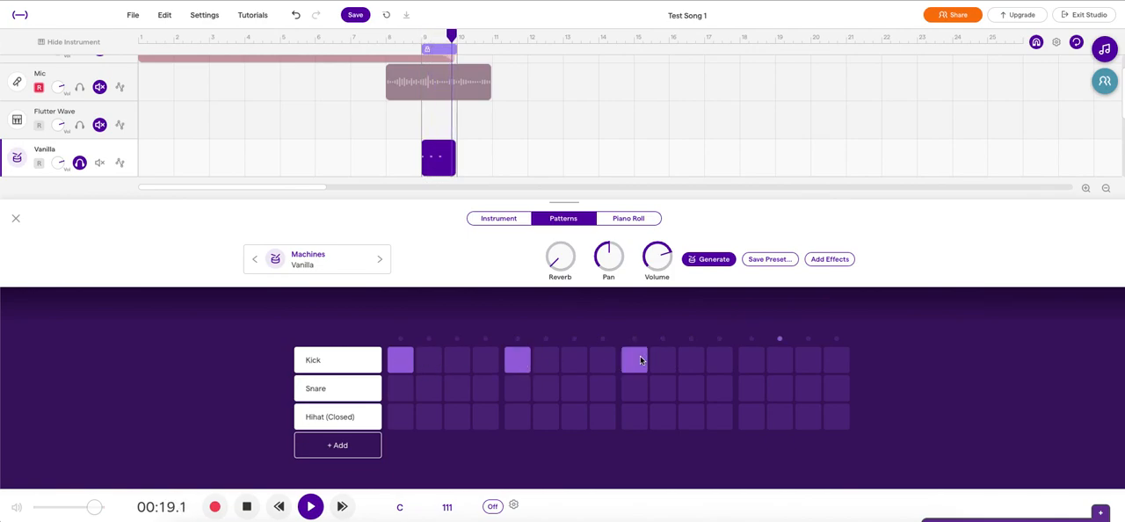
left_click(750, 361)
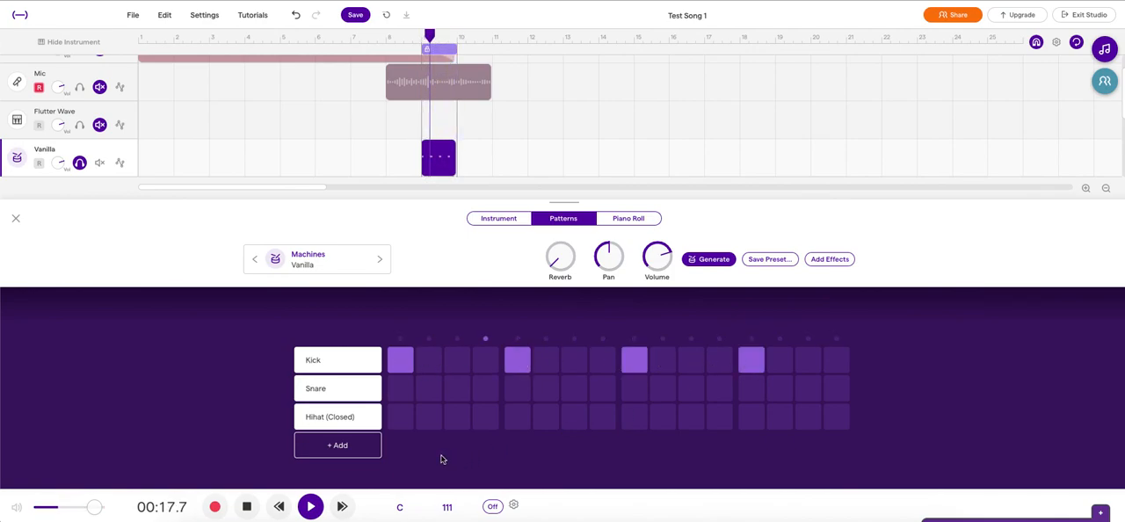
Step: Add snare hits on steps 5 and 13 and closed hi-hats on every odd step, and stop the playback
left_click(515, 389)
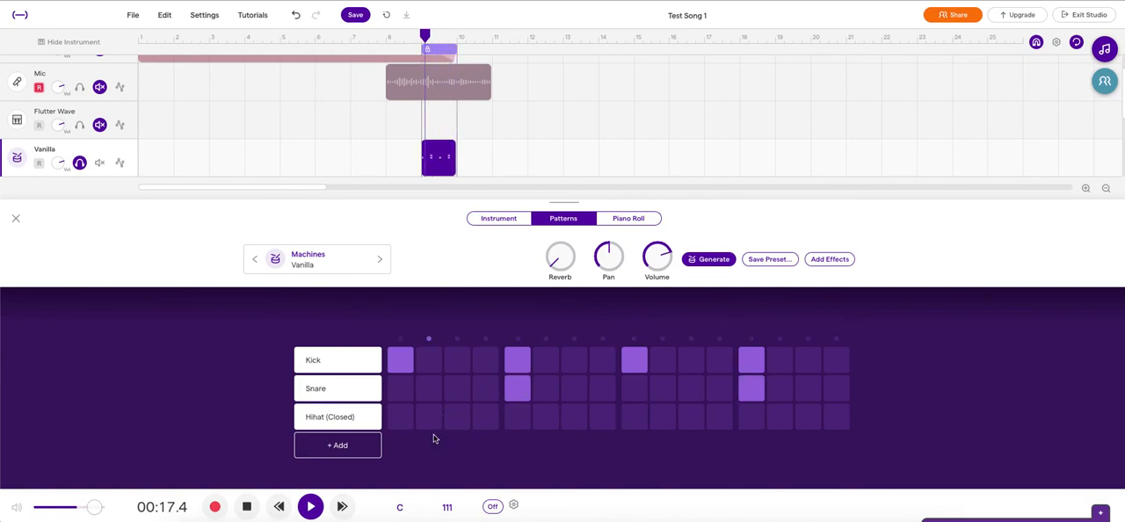
left_click(401, 418)
left_click(458, 419)
left_click(518, 417)
left_click(573, 417)
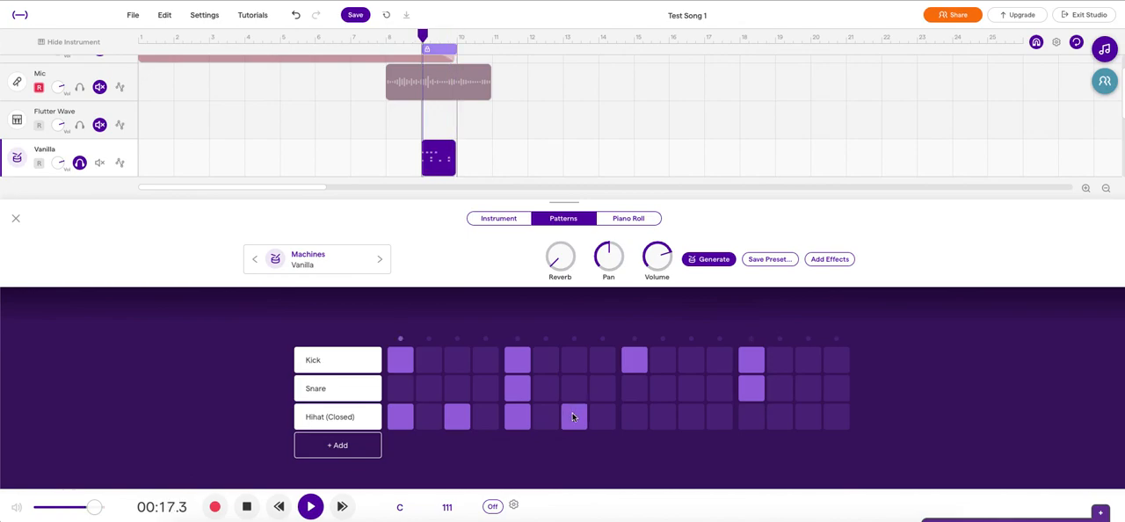
left_click(634, 417)
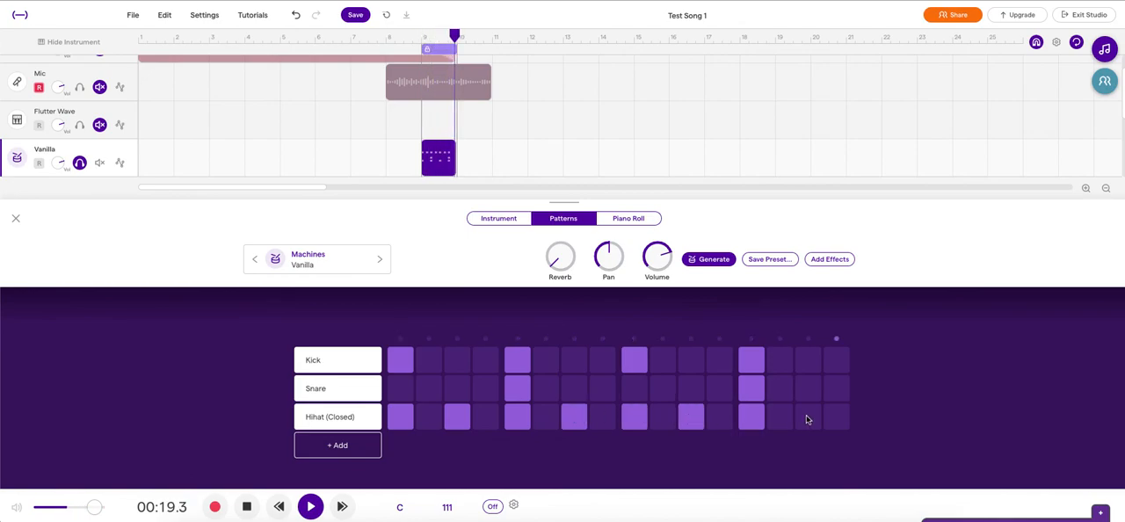
left_click(248, 507)
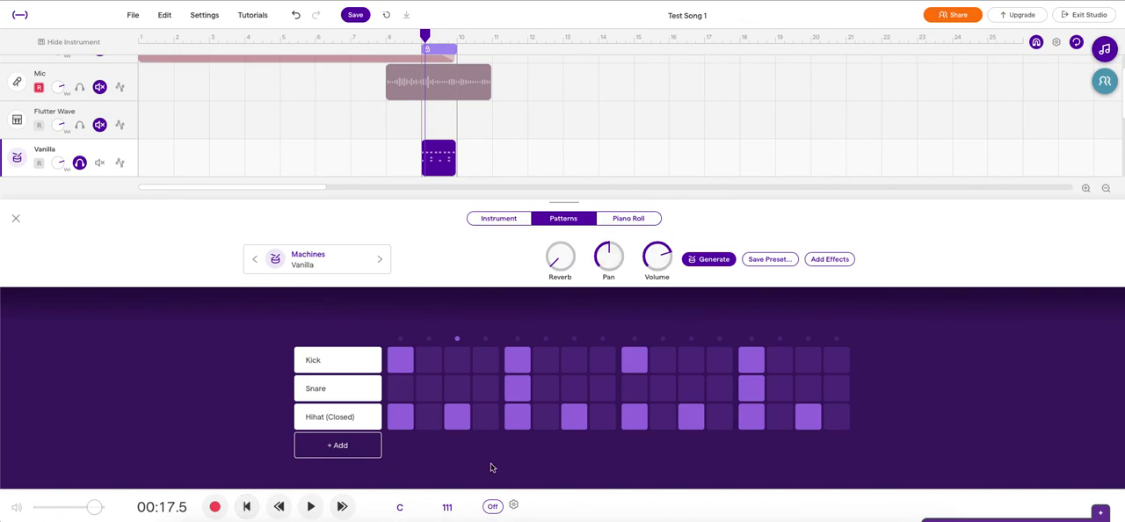
Step: Change the drum track's preset to Slam Funk from the Processed drums and play the pattern briefly
left_click(328, 265)
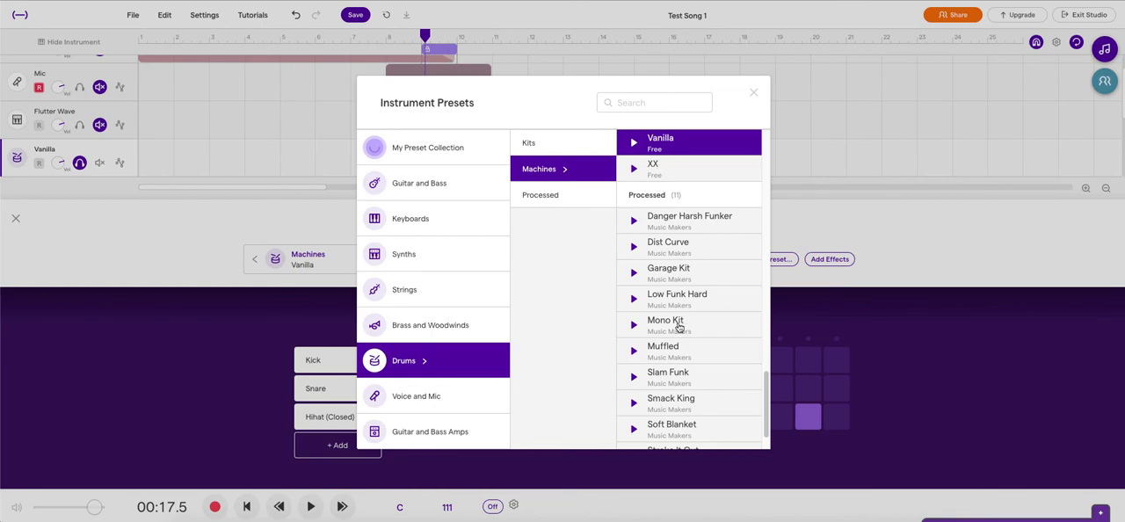
left_click(678, 371)
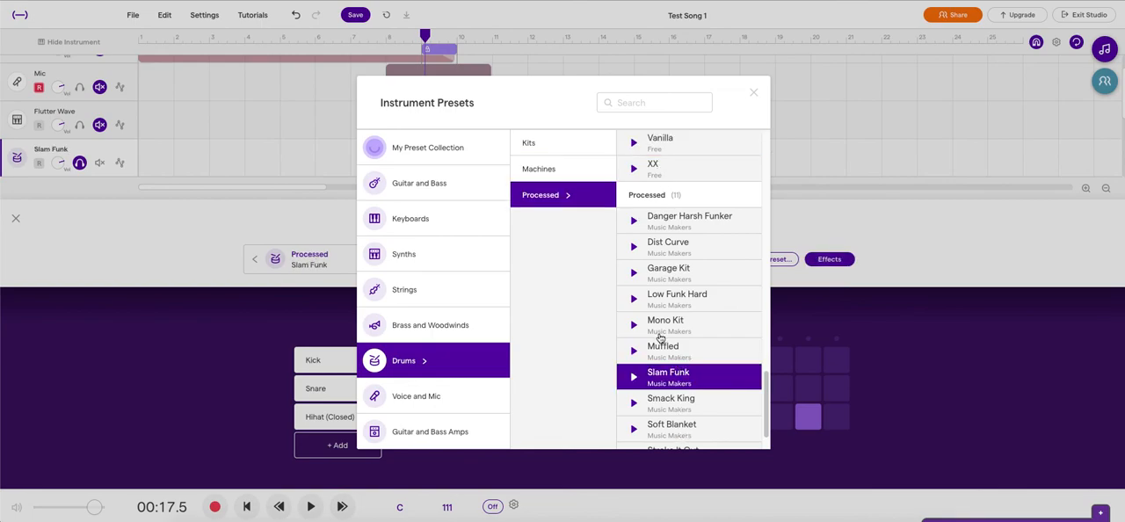
left_click(752, 93)
left_click(310, 507)
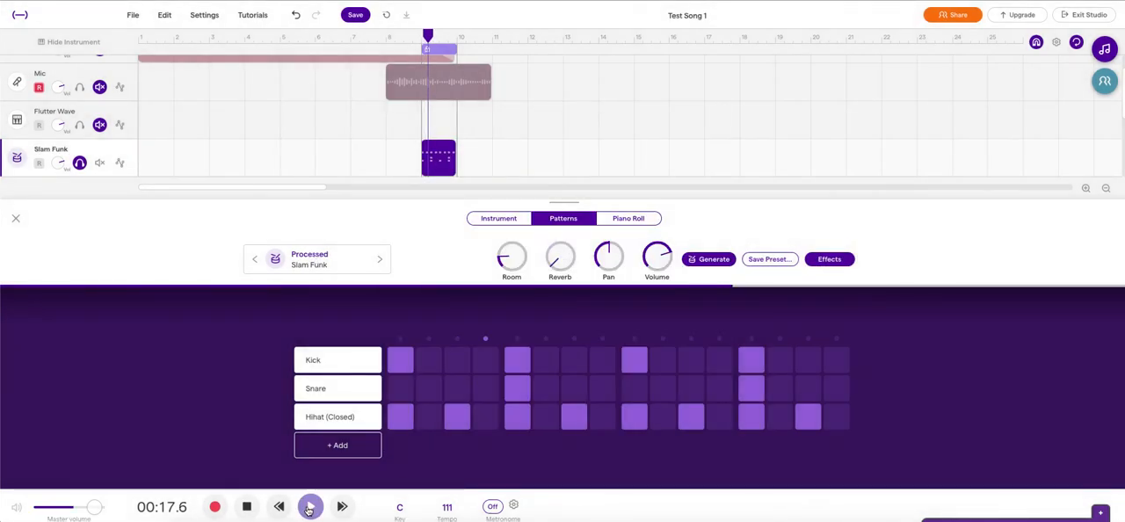
left_click(247, 507)
Step: Add a Ride (Bell) row with a hit on step 1, and play the pattern to hear it
left_click(343, 446)
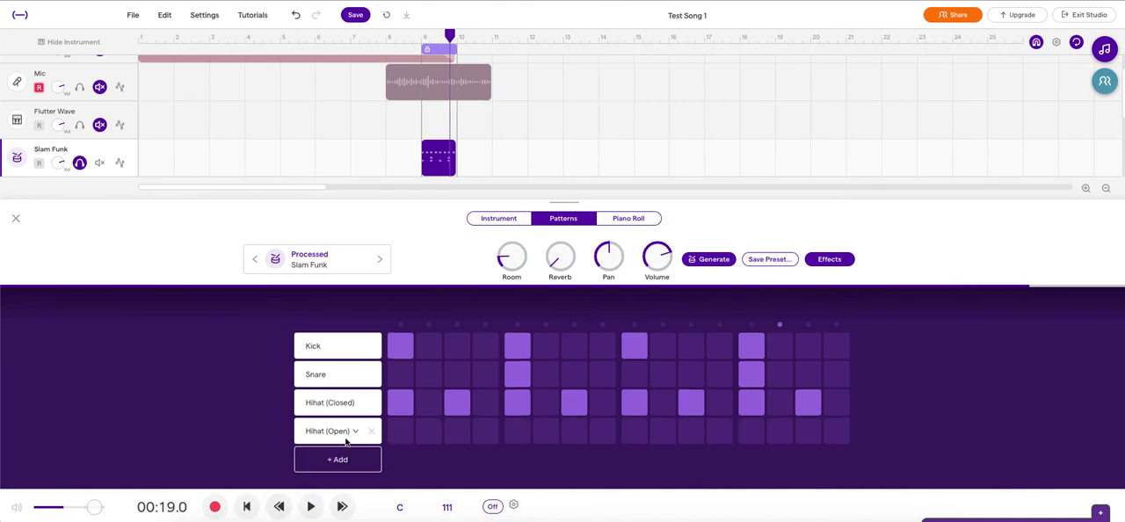
left_click(353, 432)
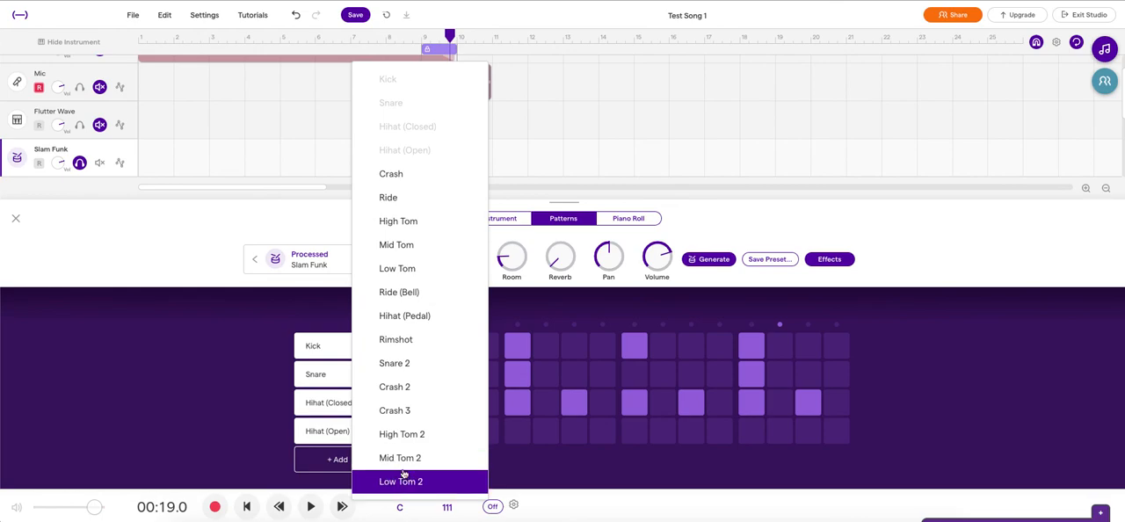
left_click(404, 299)
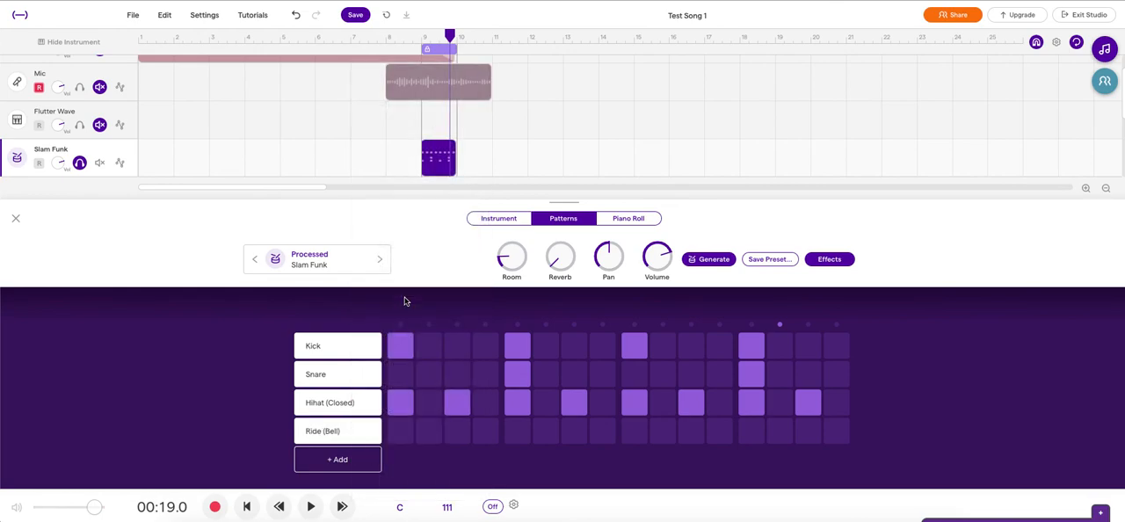
left_click(401, 431)
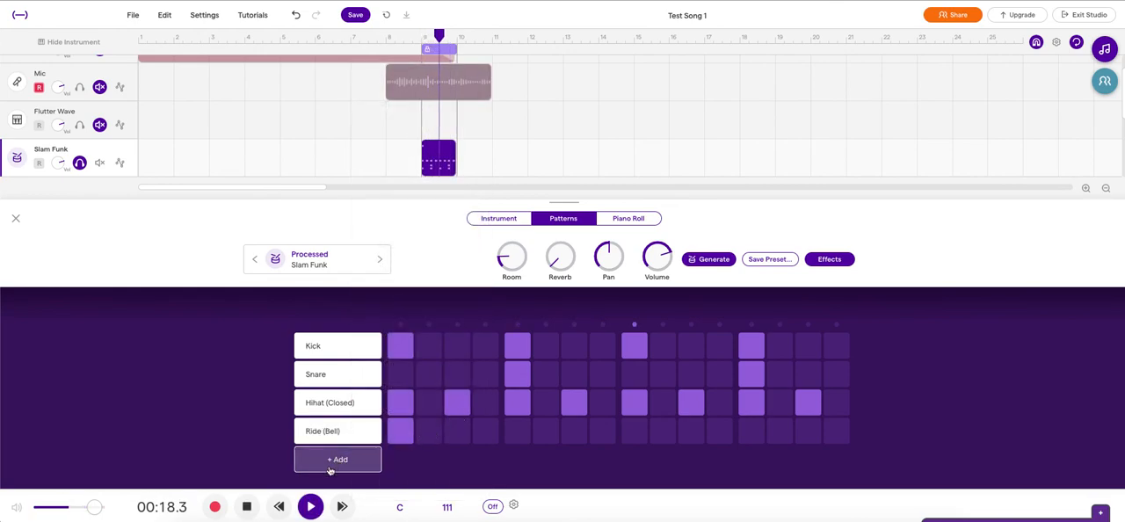
left_click(249, 507)
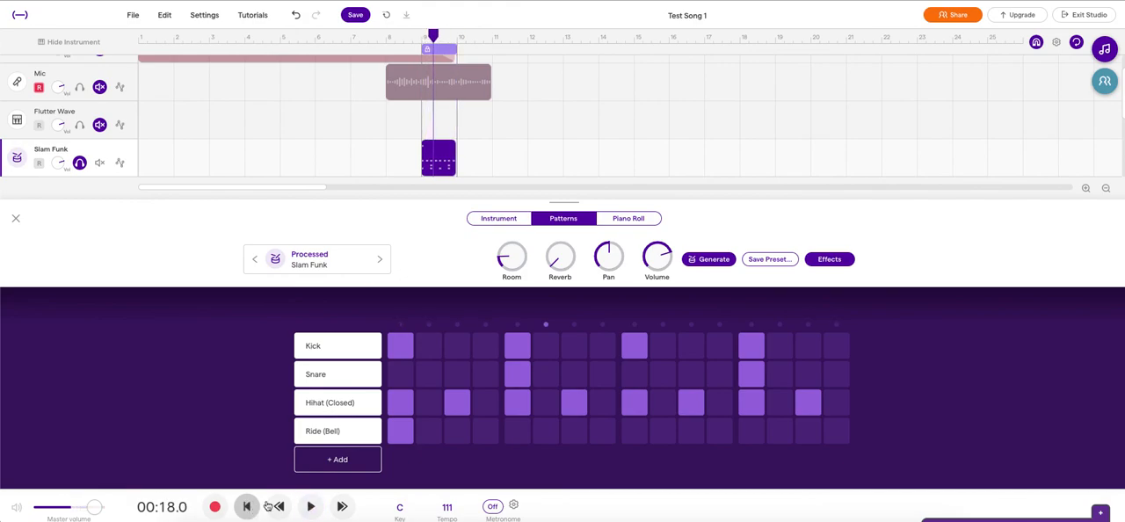
Step: Open the AI pattern generator for the drum track
left_click(714, 260)
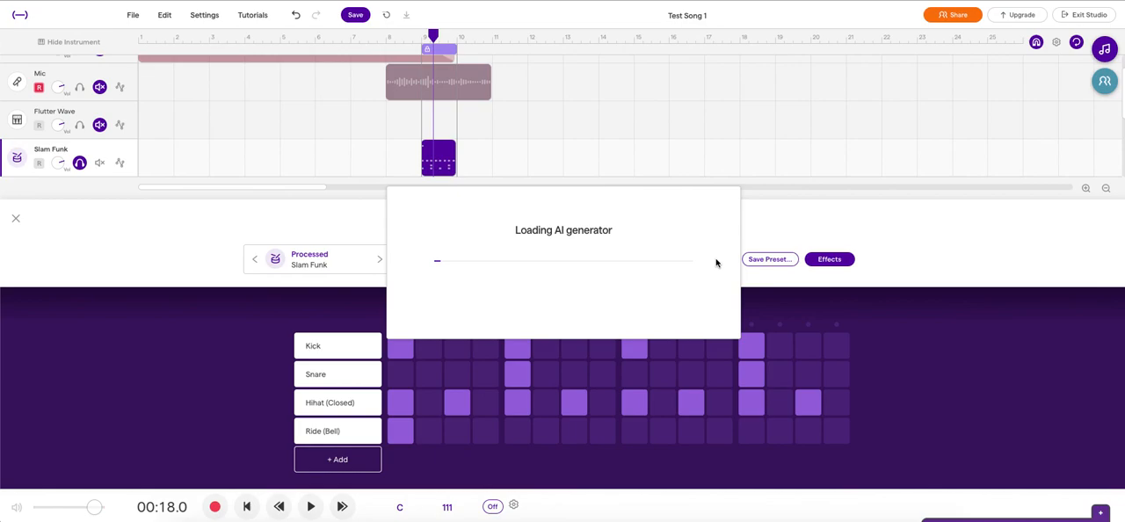
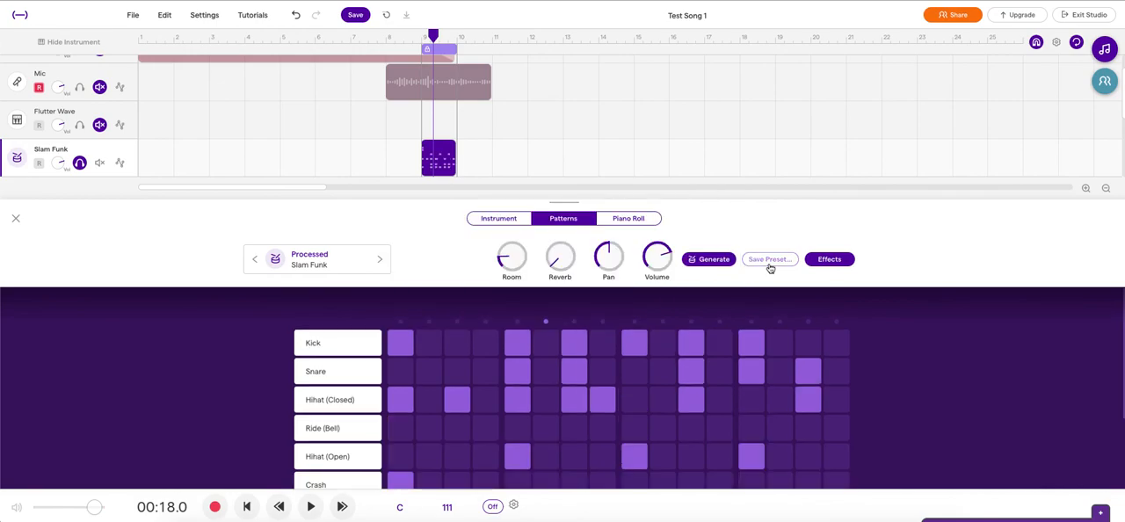
Step: Move the Slam Funk drum region to start at bar 10 and loop it out to just past bar 18
left_click_drag(437, 152, 749, 147)
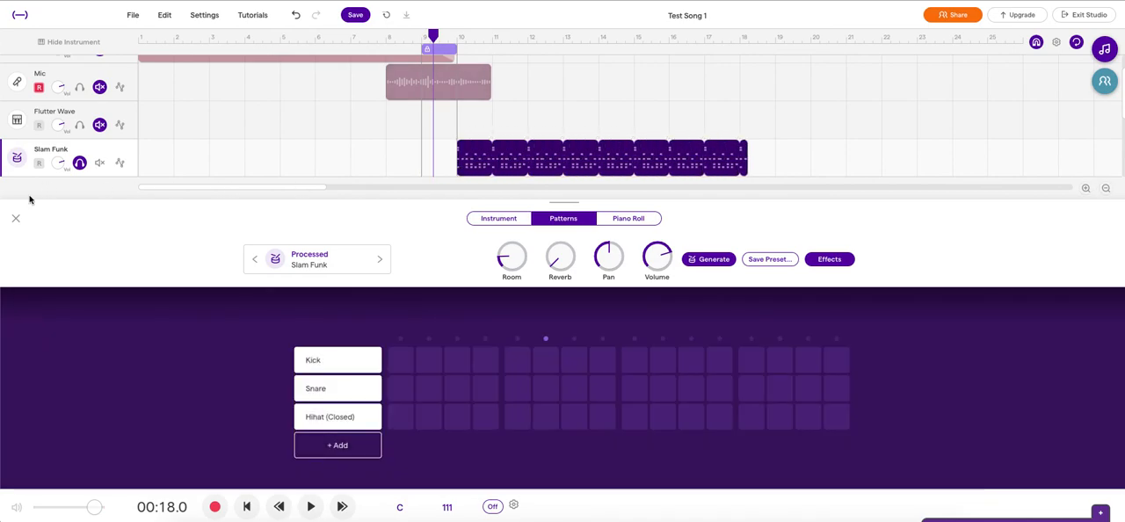
left_click(15, 218)
Step: Stretch the playback cycle range over the looped drum region, from just before bar 10 to just before bar 18, and play it briefly
left_click(389, 49)
left_click_drag(389, 49, 659, 50)
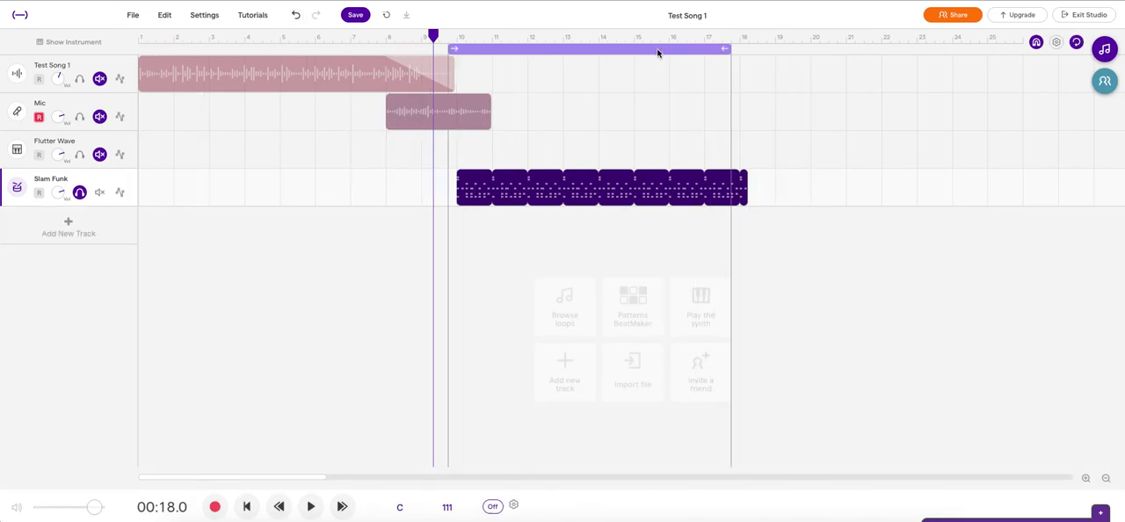
left_click(311, 506)
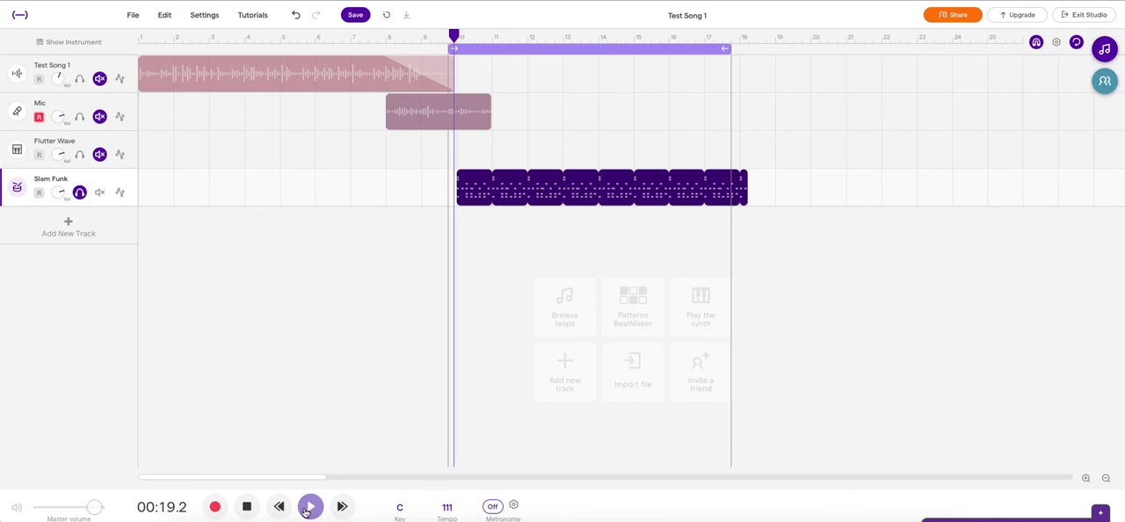
left_click(247, 508)
Step: Look through the editing options for the looped Slam Funk drum region, including the note, fade, quantize, pitch and loop library commands
right_click(655, 185)
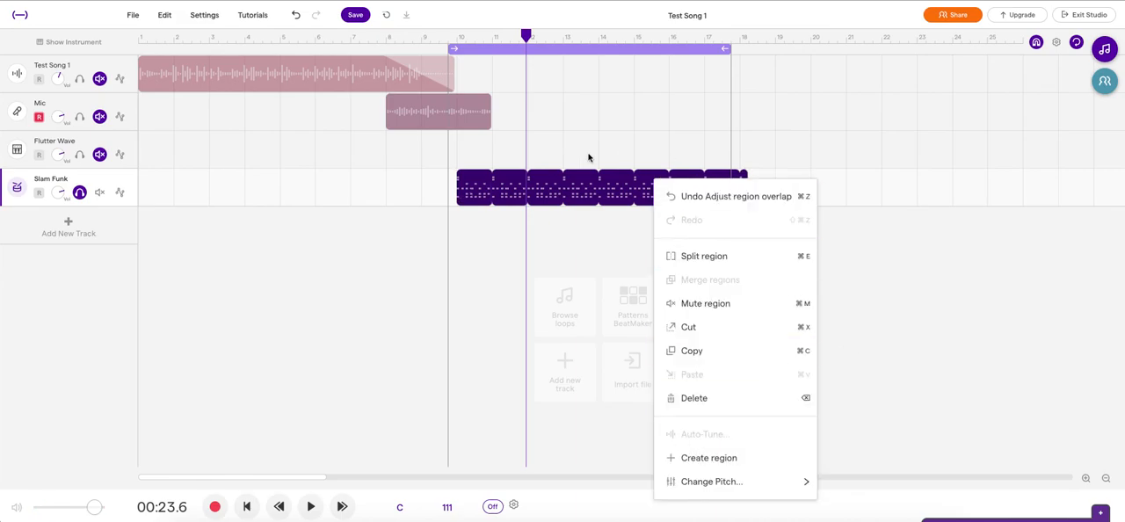
left_click(478, 187)
right_click(479, 193)
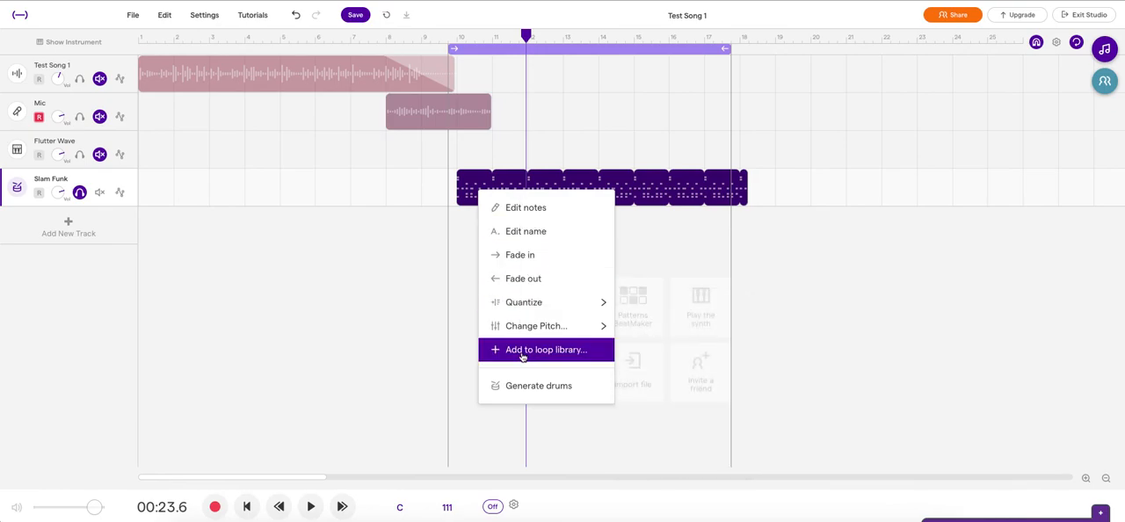
mouse_move(524, 302)
left_click(317, 289)
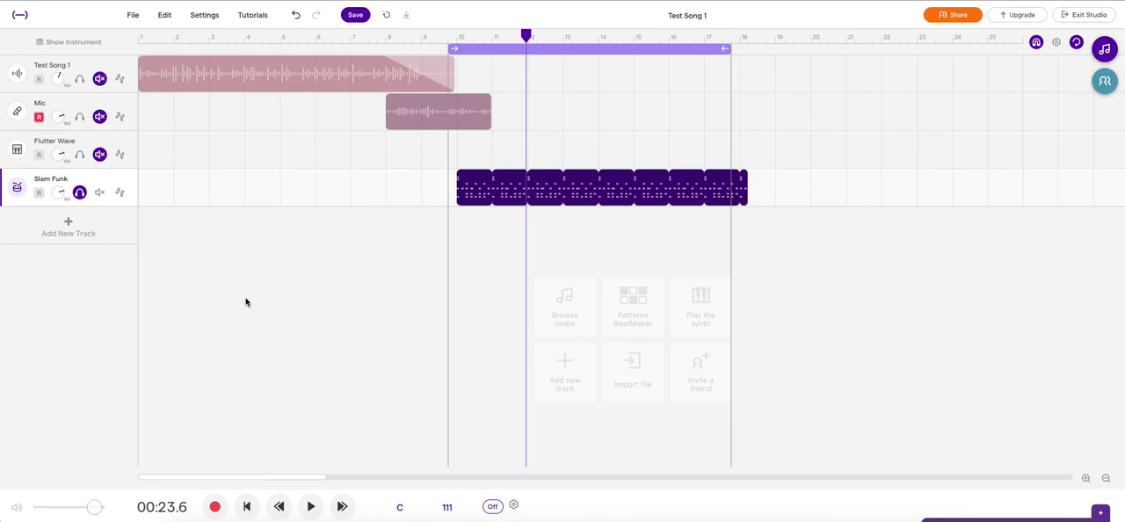
Step: Add a Voice & microphones track below the drum track and check its list of input devices
left_click(65, 231)
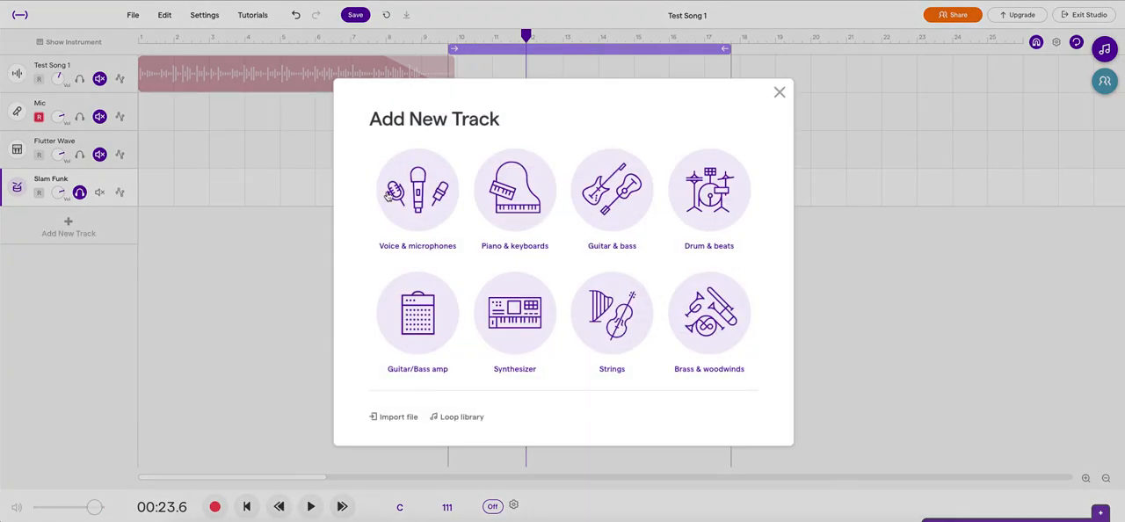
left_click(404, 194)
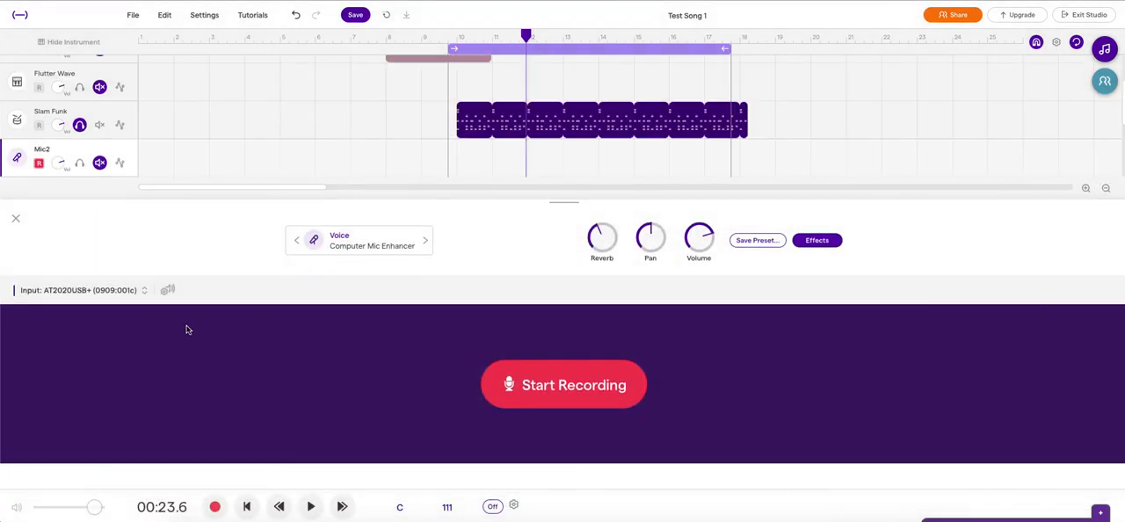
left_click(145, 291)
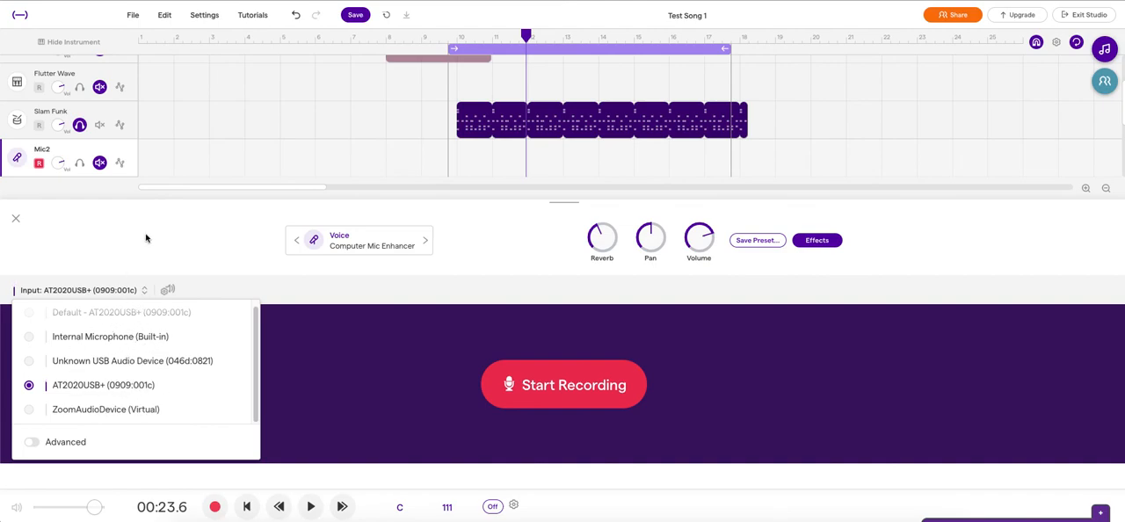
left_click(88, 231)
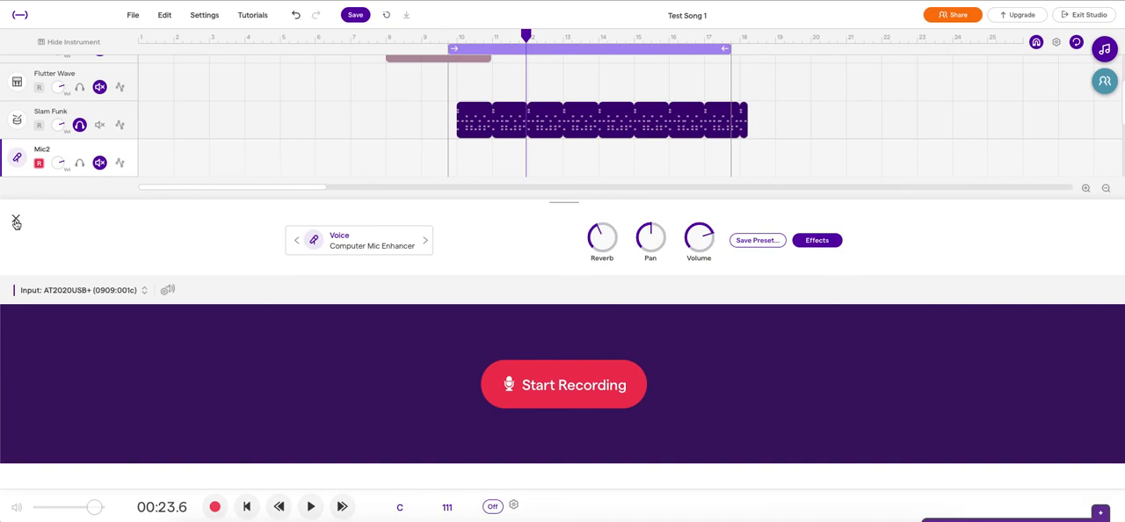
left_click(16, 221)
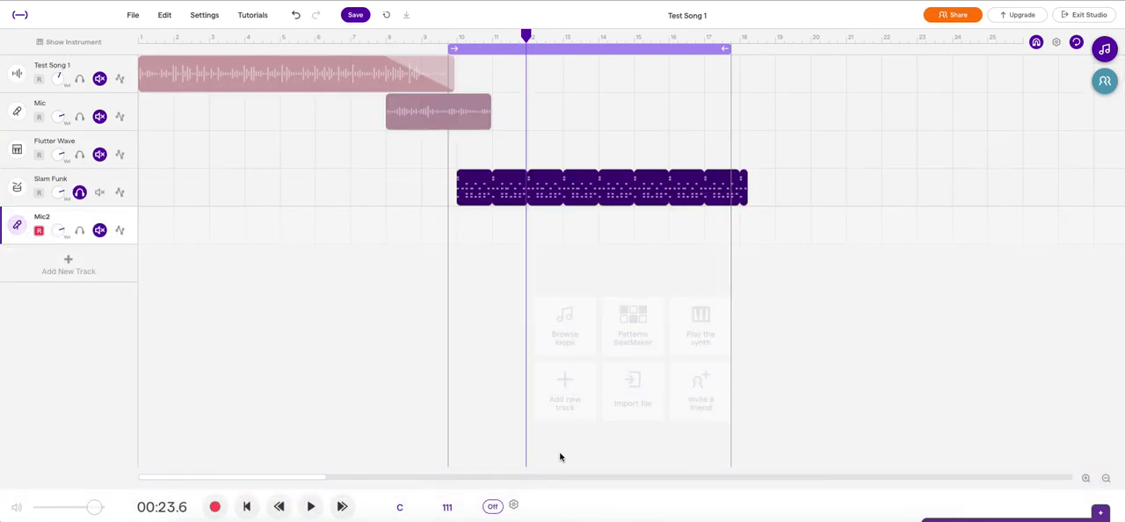
mouse_move(261, 171)
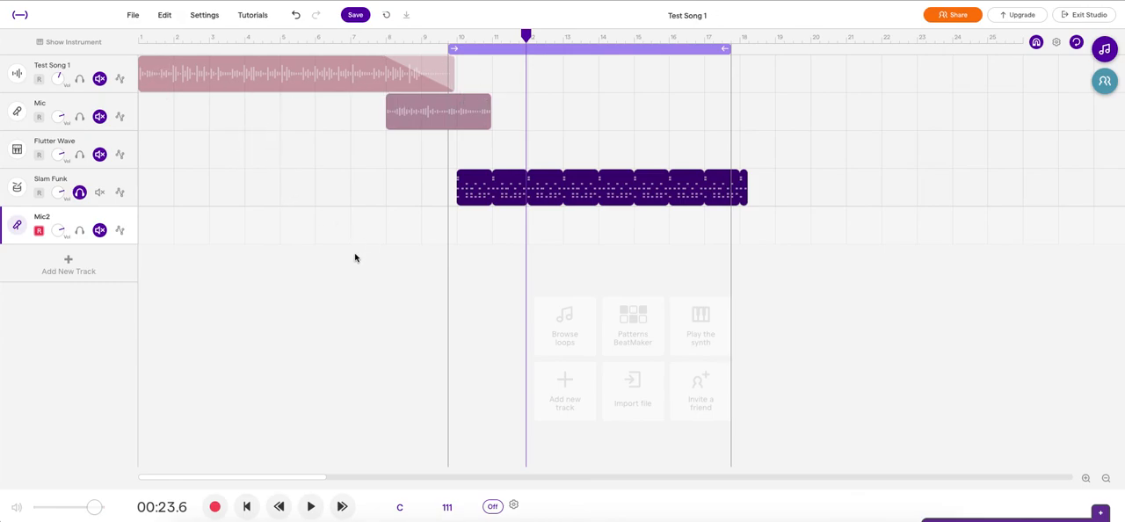